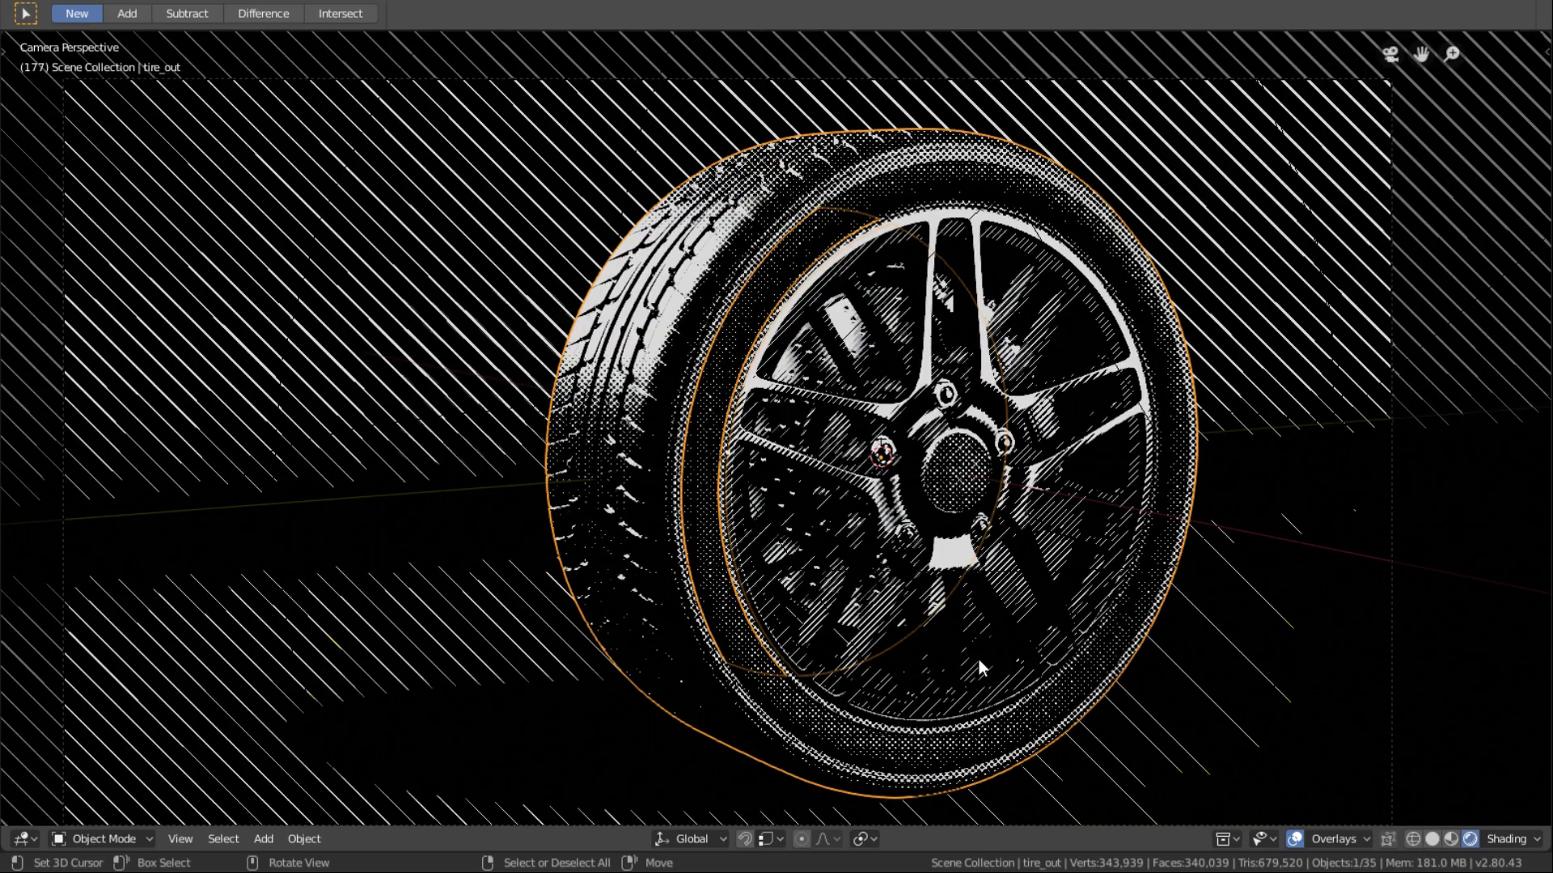
Examine the halftone-shaded tire up close and the Base Value and Texture Coordinates frames in the HalftoneNoiseShader node tree.
scroll(979, 660, "up", 5)
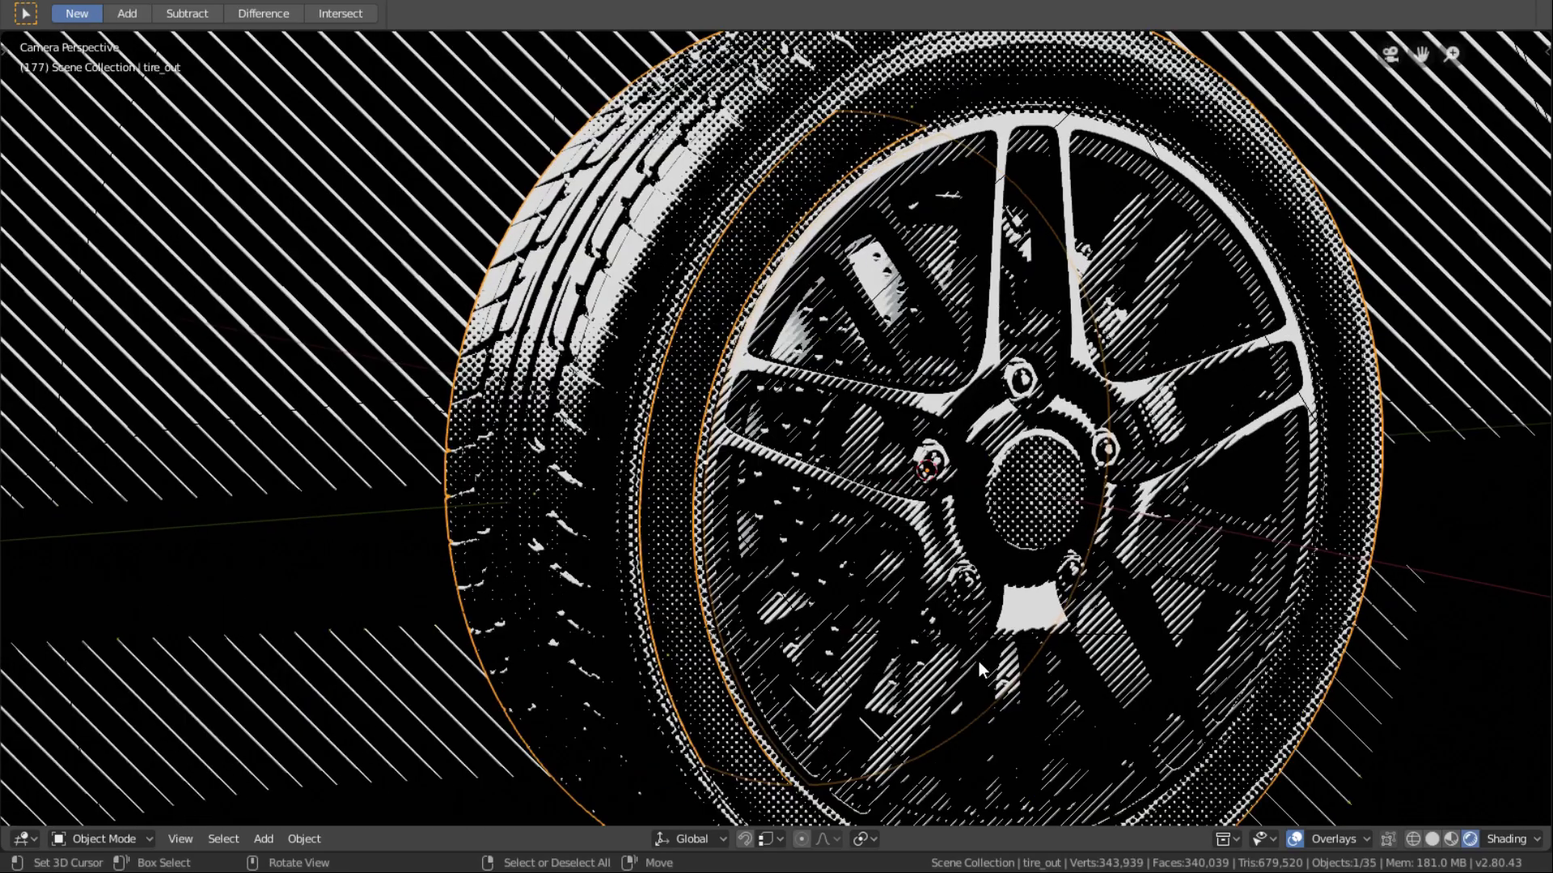
scroll(978, 661, "down", 6)
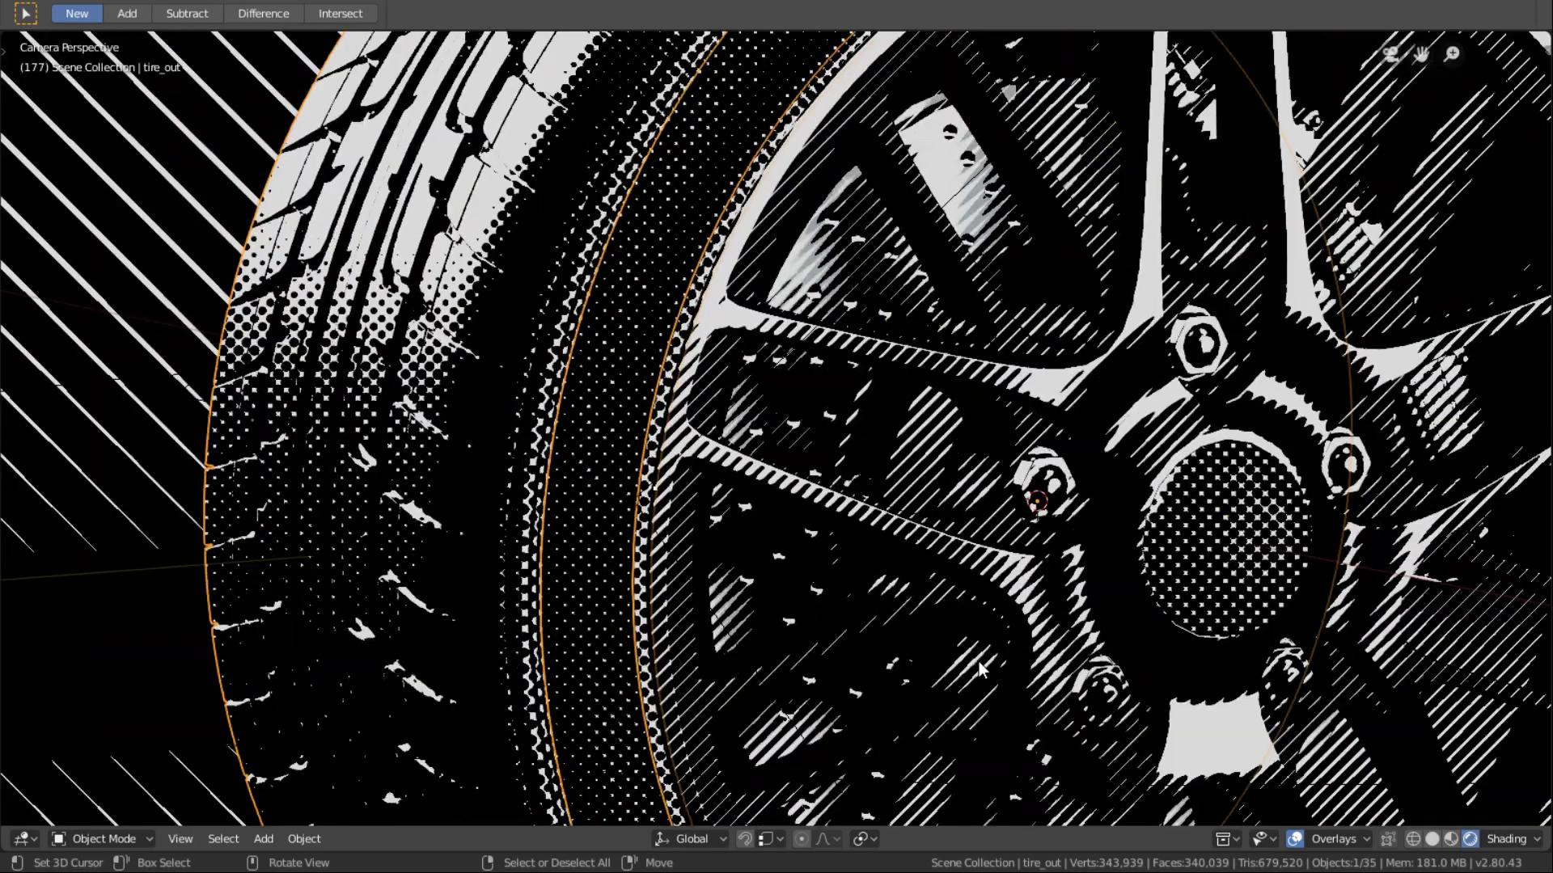
scroll(984, 667, "down", 3)
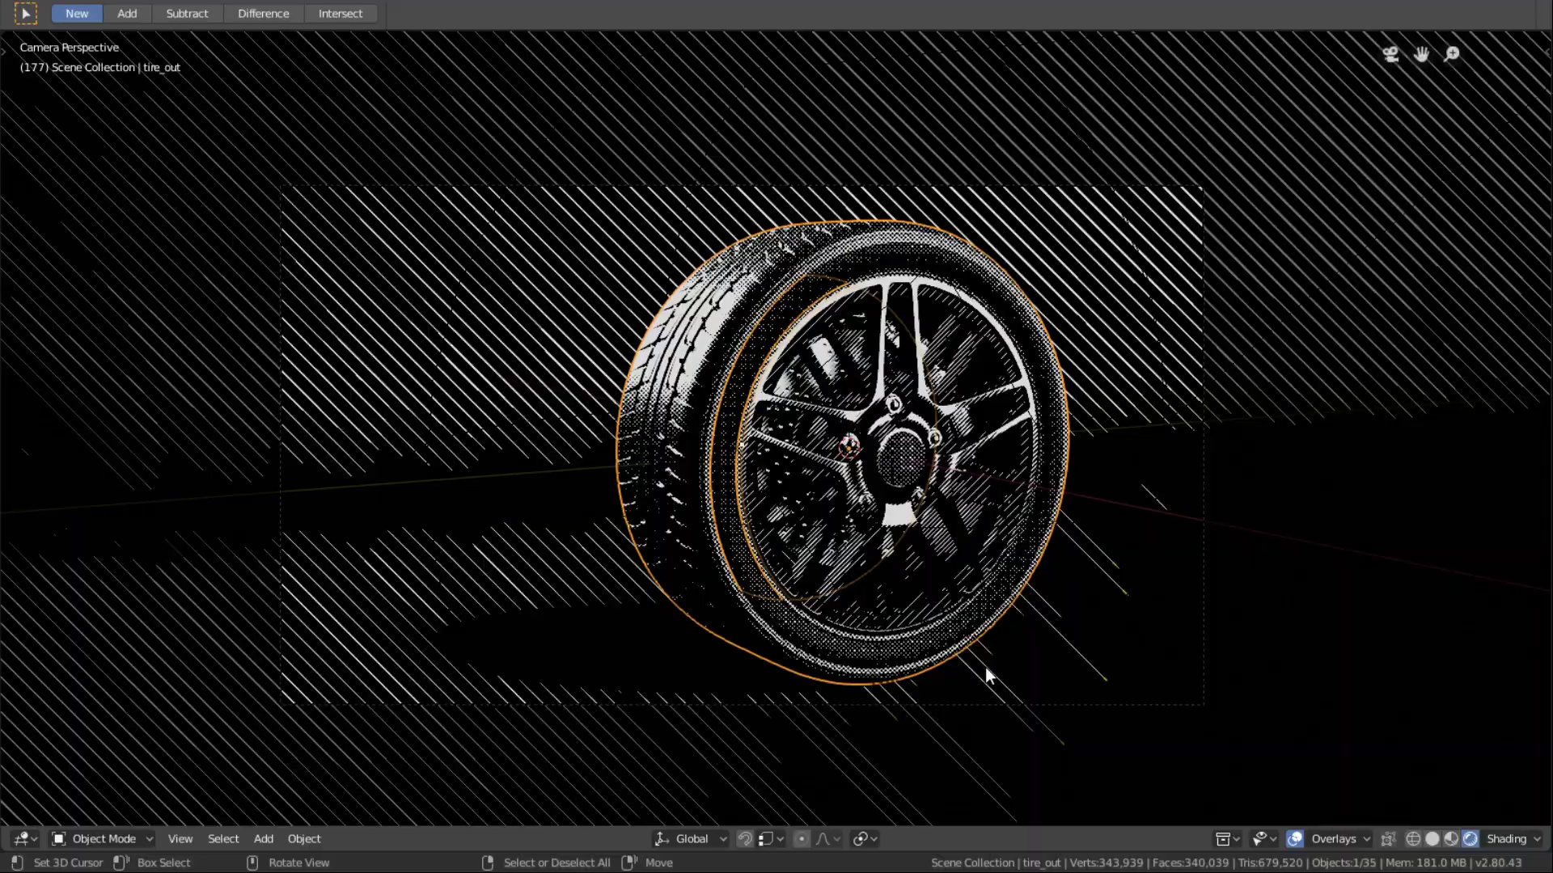
middle_click_drag(985, 667, 1022, 696)
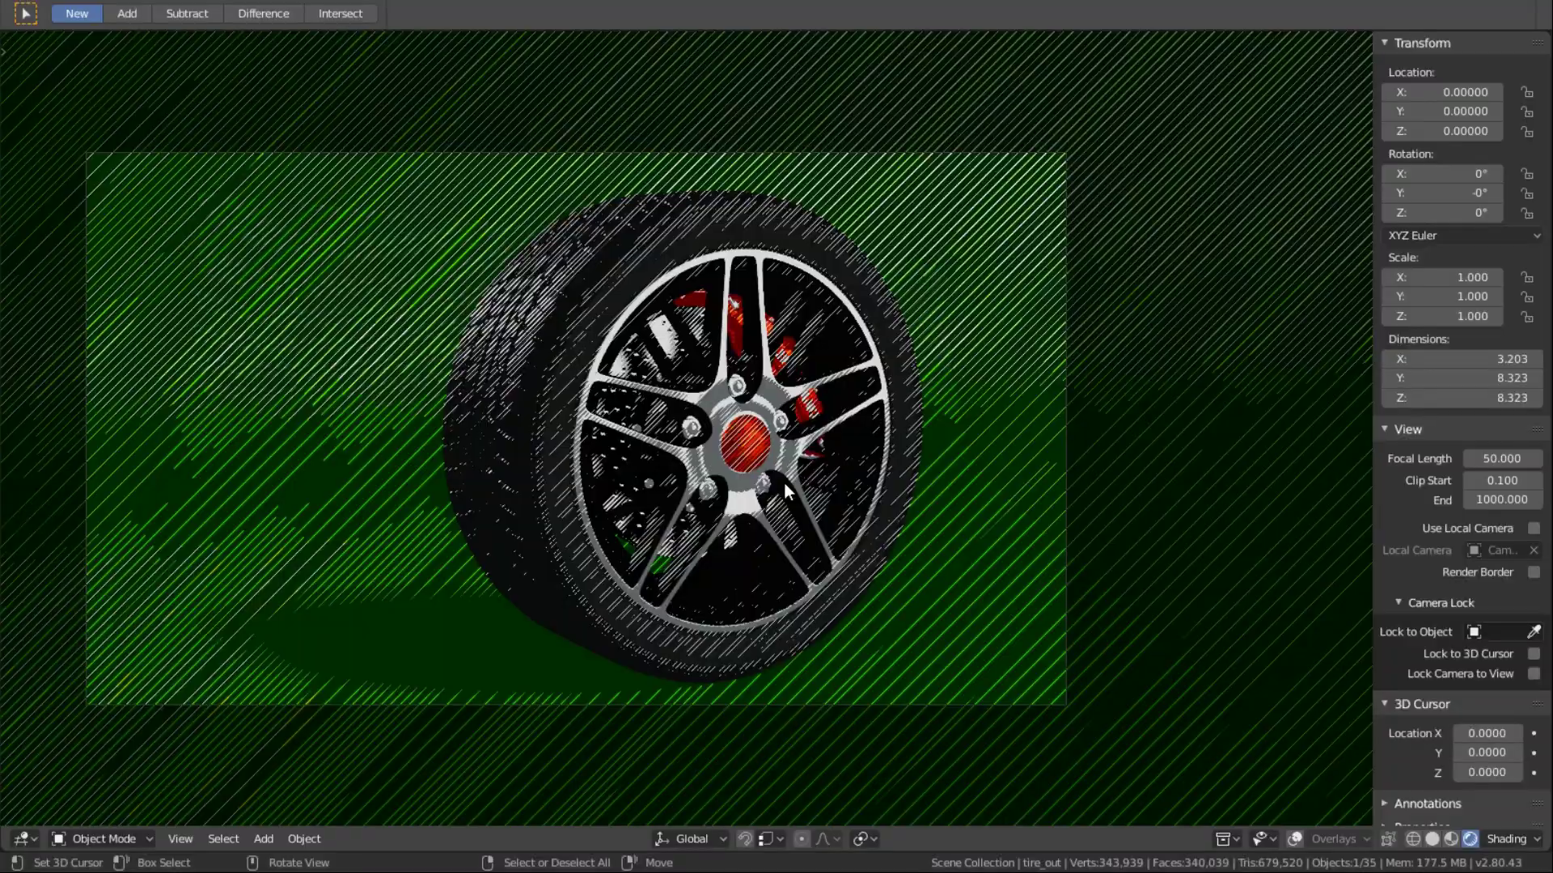
scroll(784, 482, "up", 5)
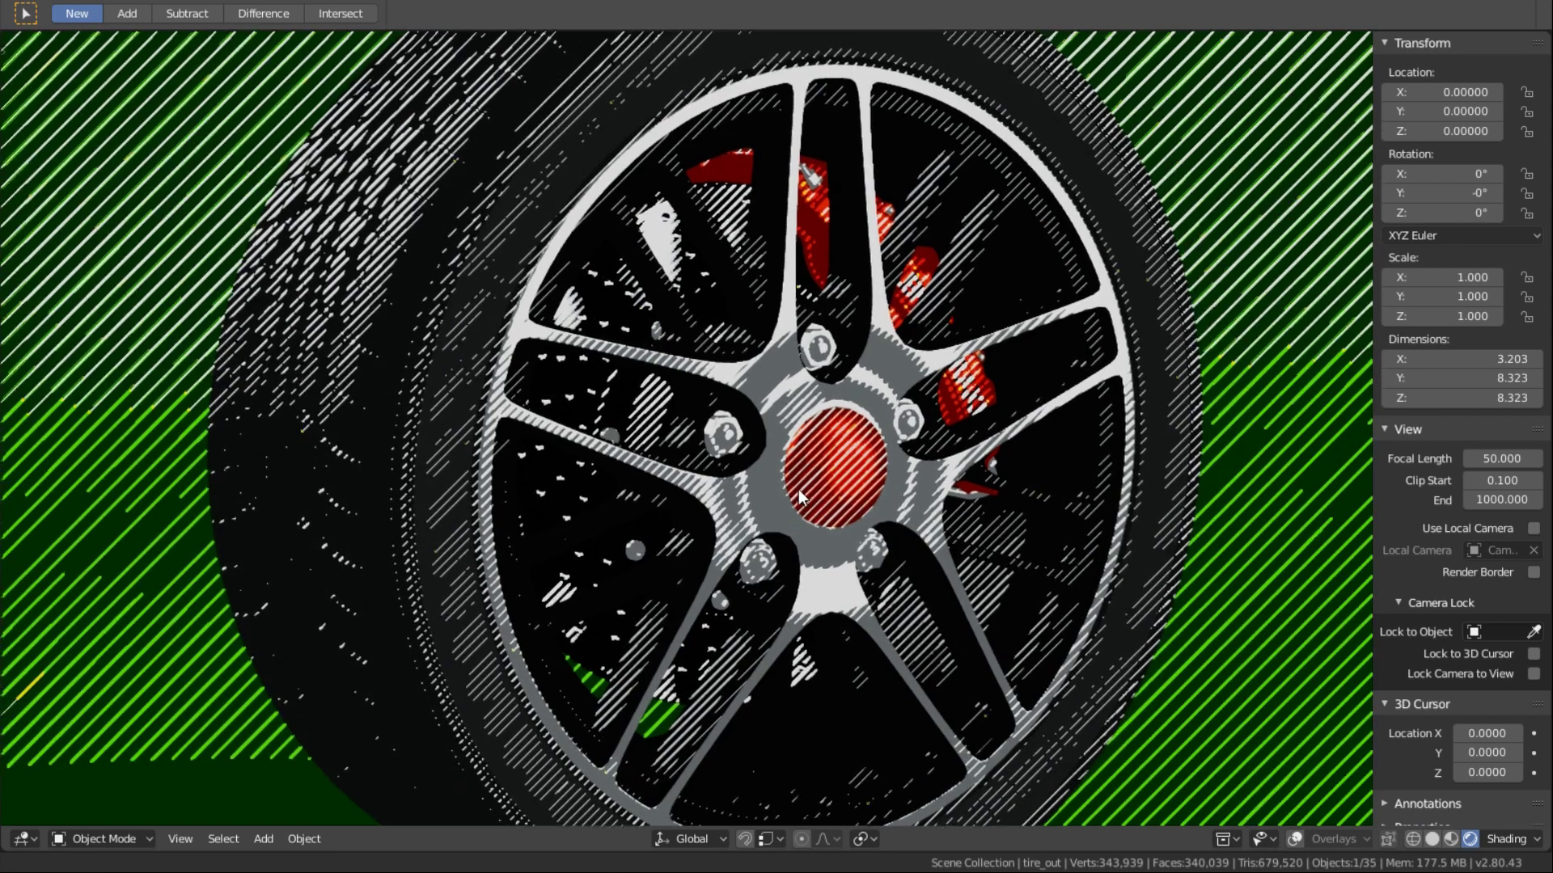
middle_click_drag(798, 489, 1056, 260, "shift")
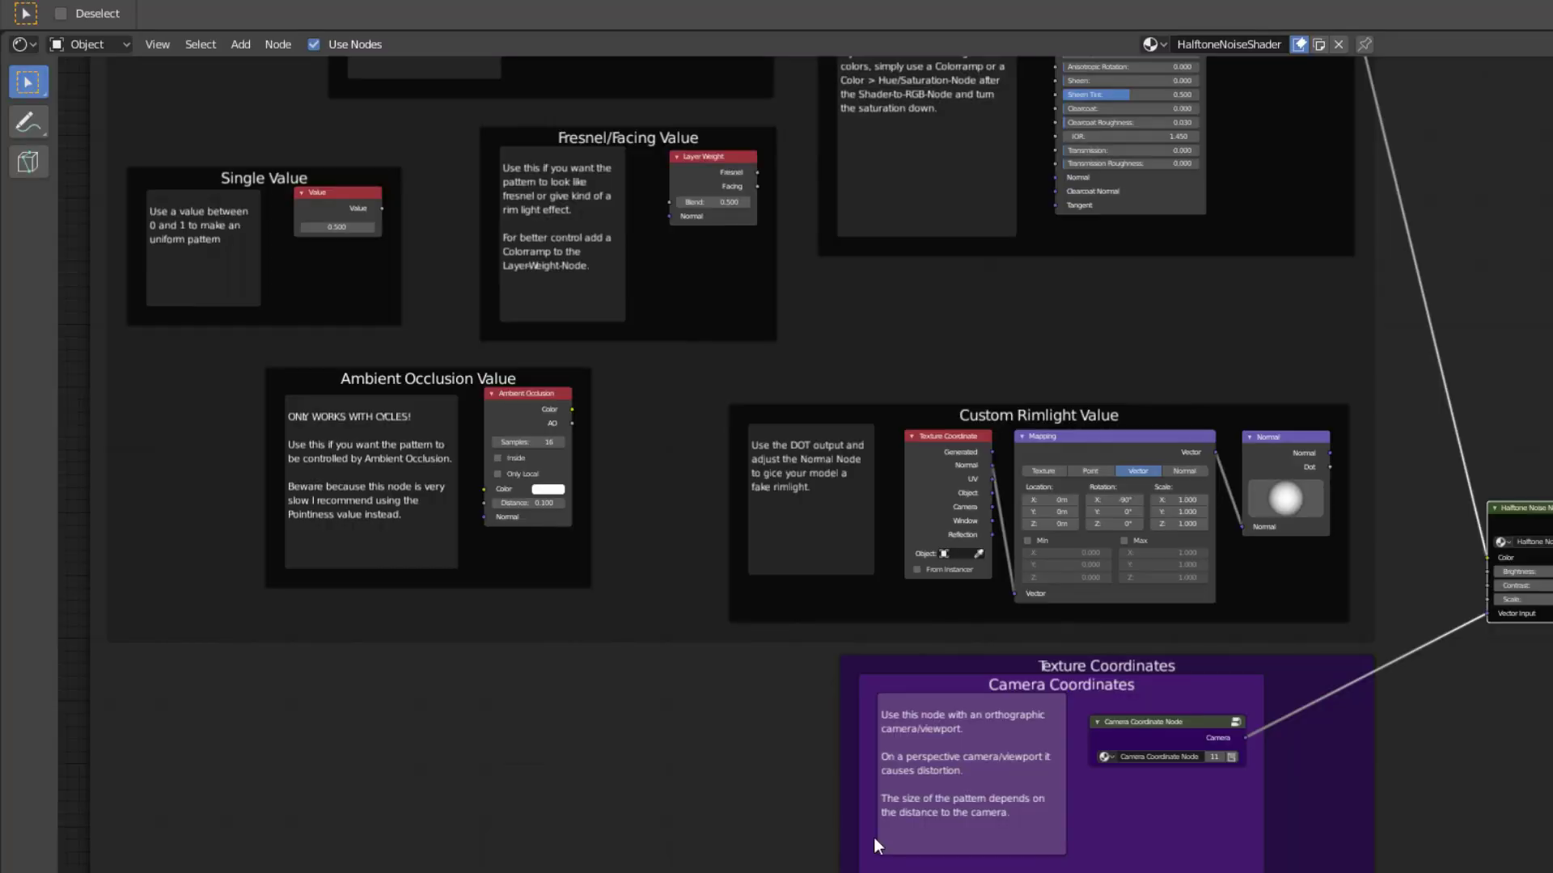
scroll(873, 837, "up", 4)
middle_click_drag(940, 813, 1525, 547)
middle_click_drag(1007, 246, 1102, 693)
middle_click_drag(1545, 603, 850, 160)
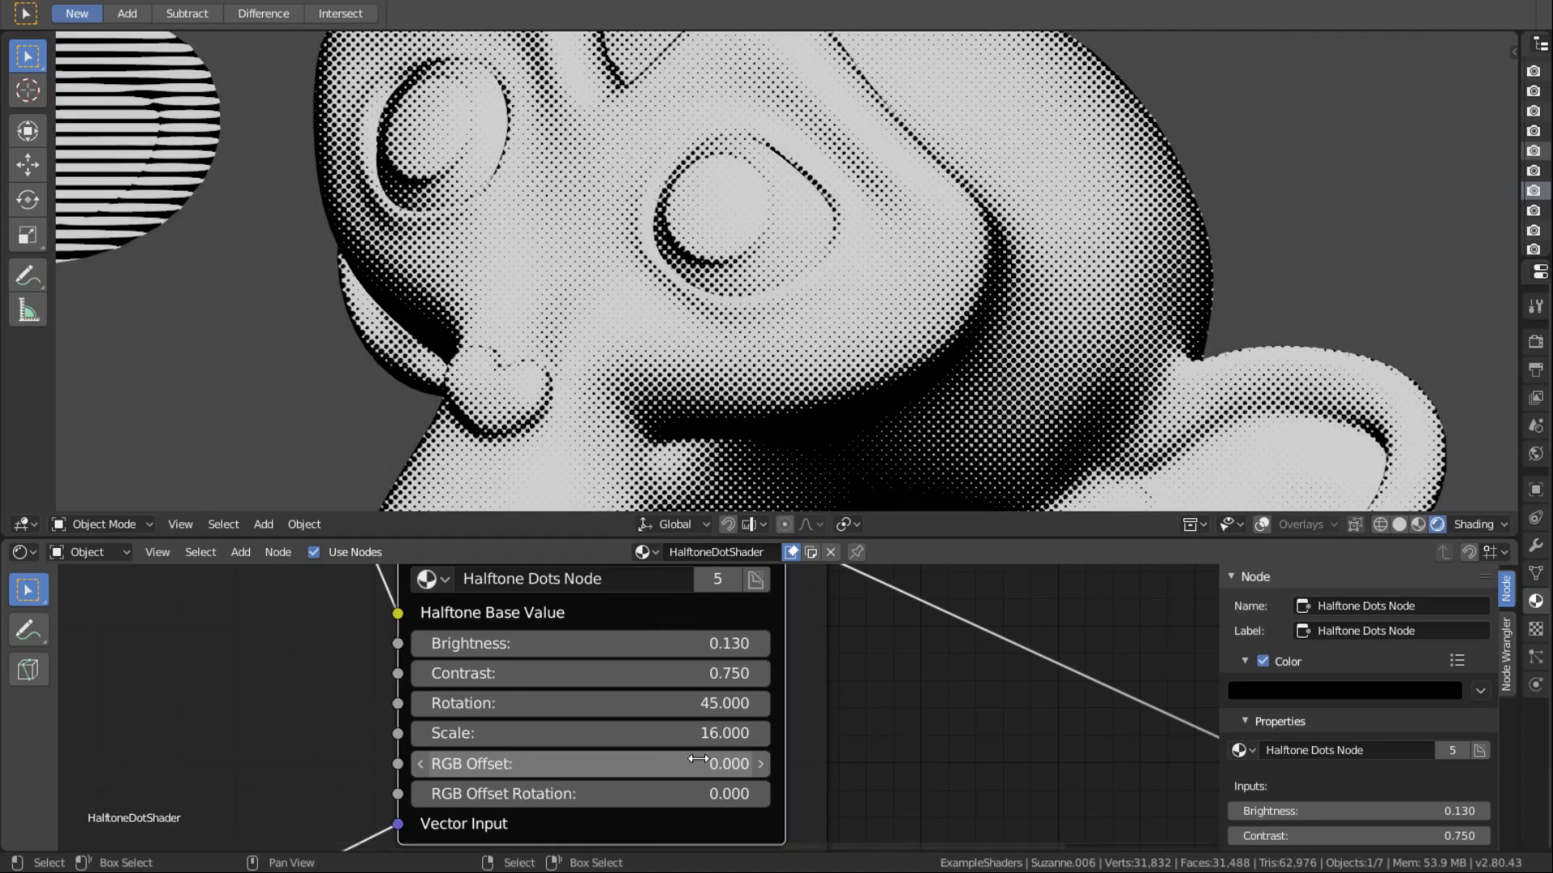
Set the Halftone Dots Node's scale to 8 and raise its RGB offset to about 1.39.
left_click(703, 734)
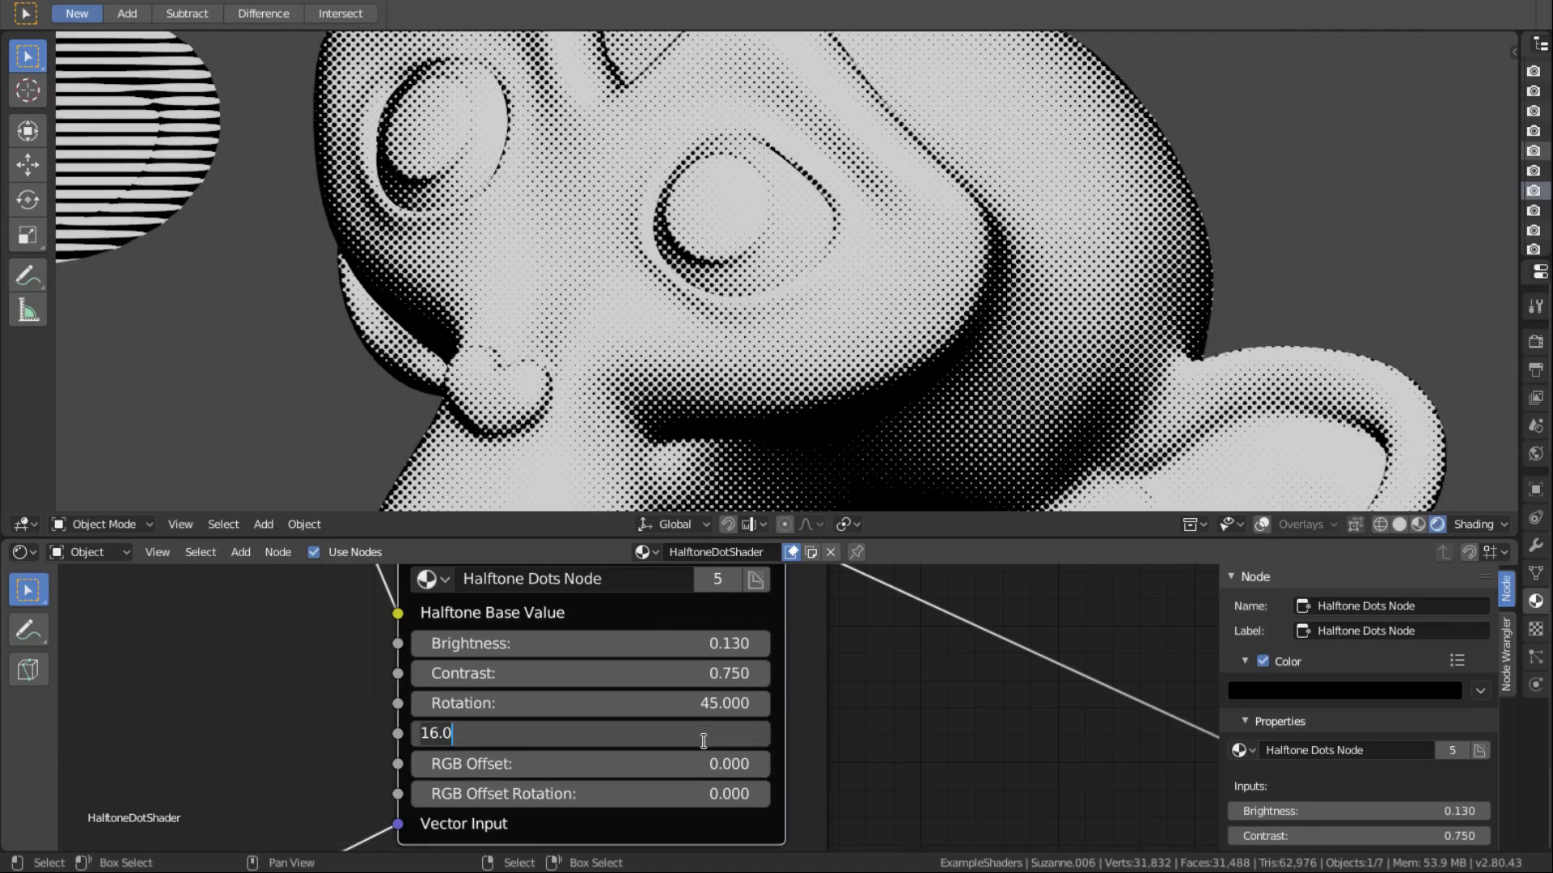
type("8")
key("Return")
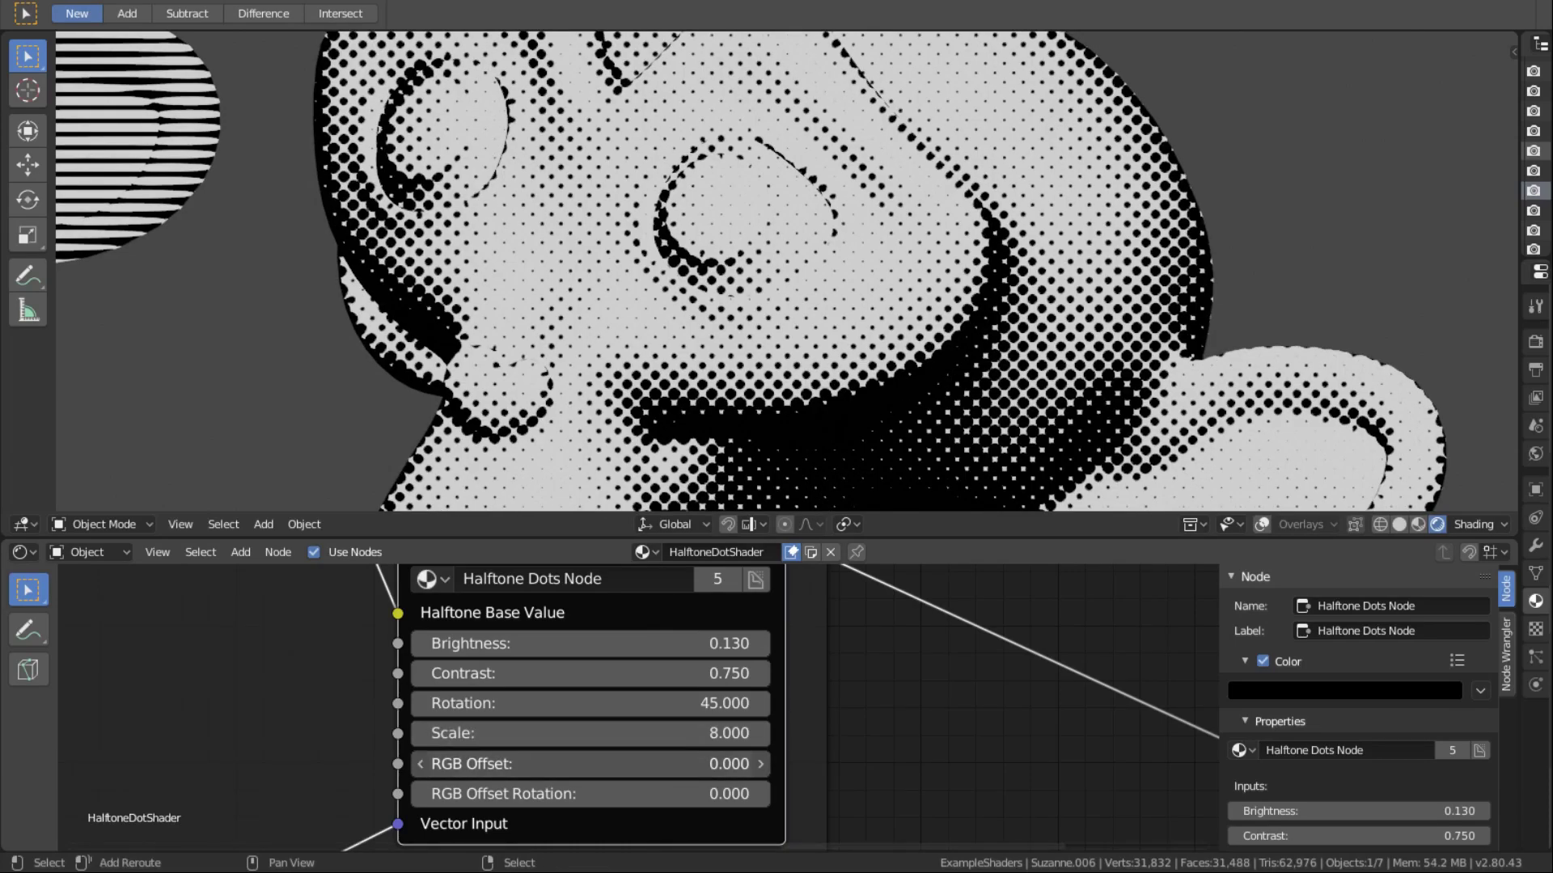
left_click_drag(590, 763, 752, 764)
scroll(677, 220, "up", 8)
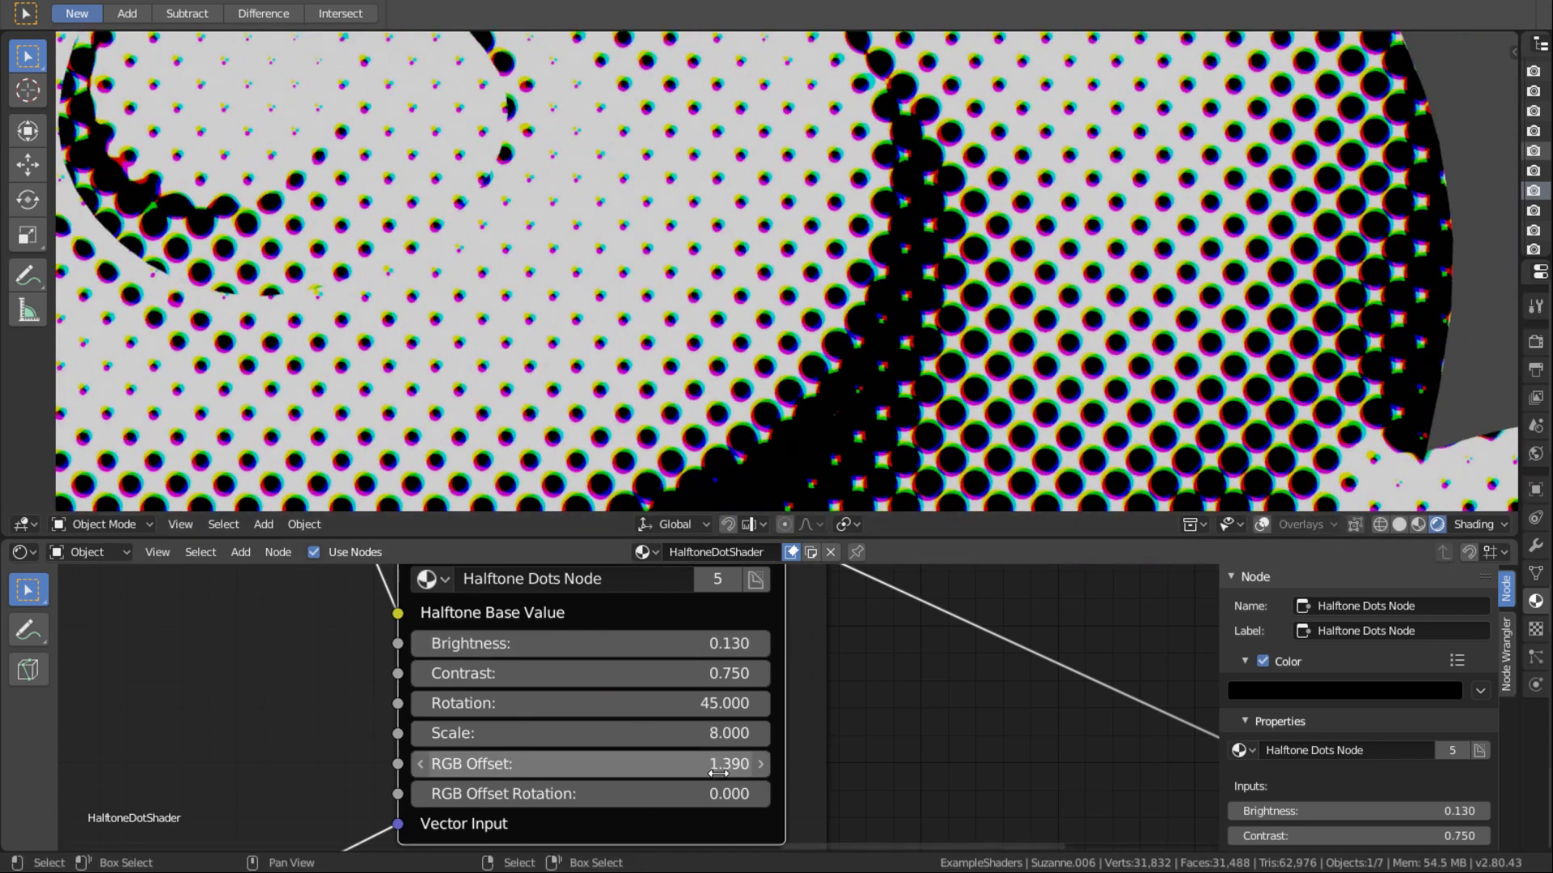
left_click_drag(591, 764, 717, 755)
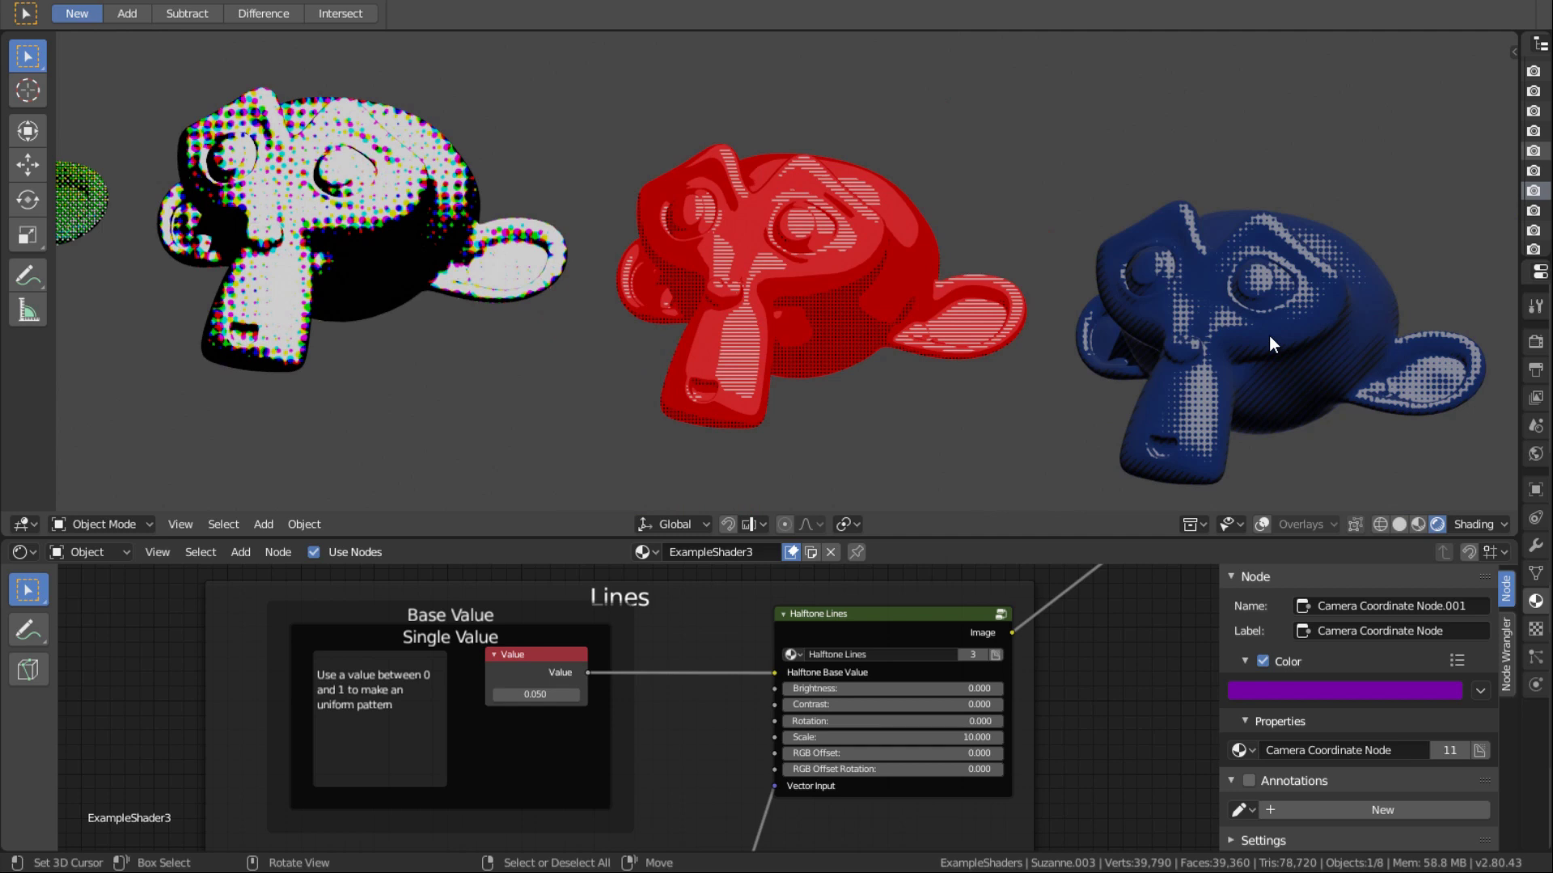
Remove the blue and the RGB-dotted monkey heads from the scene and examine the red one up close.
left_click(1281, 333)
key("Delete")
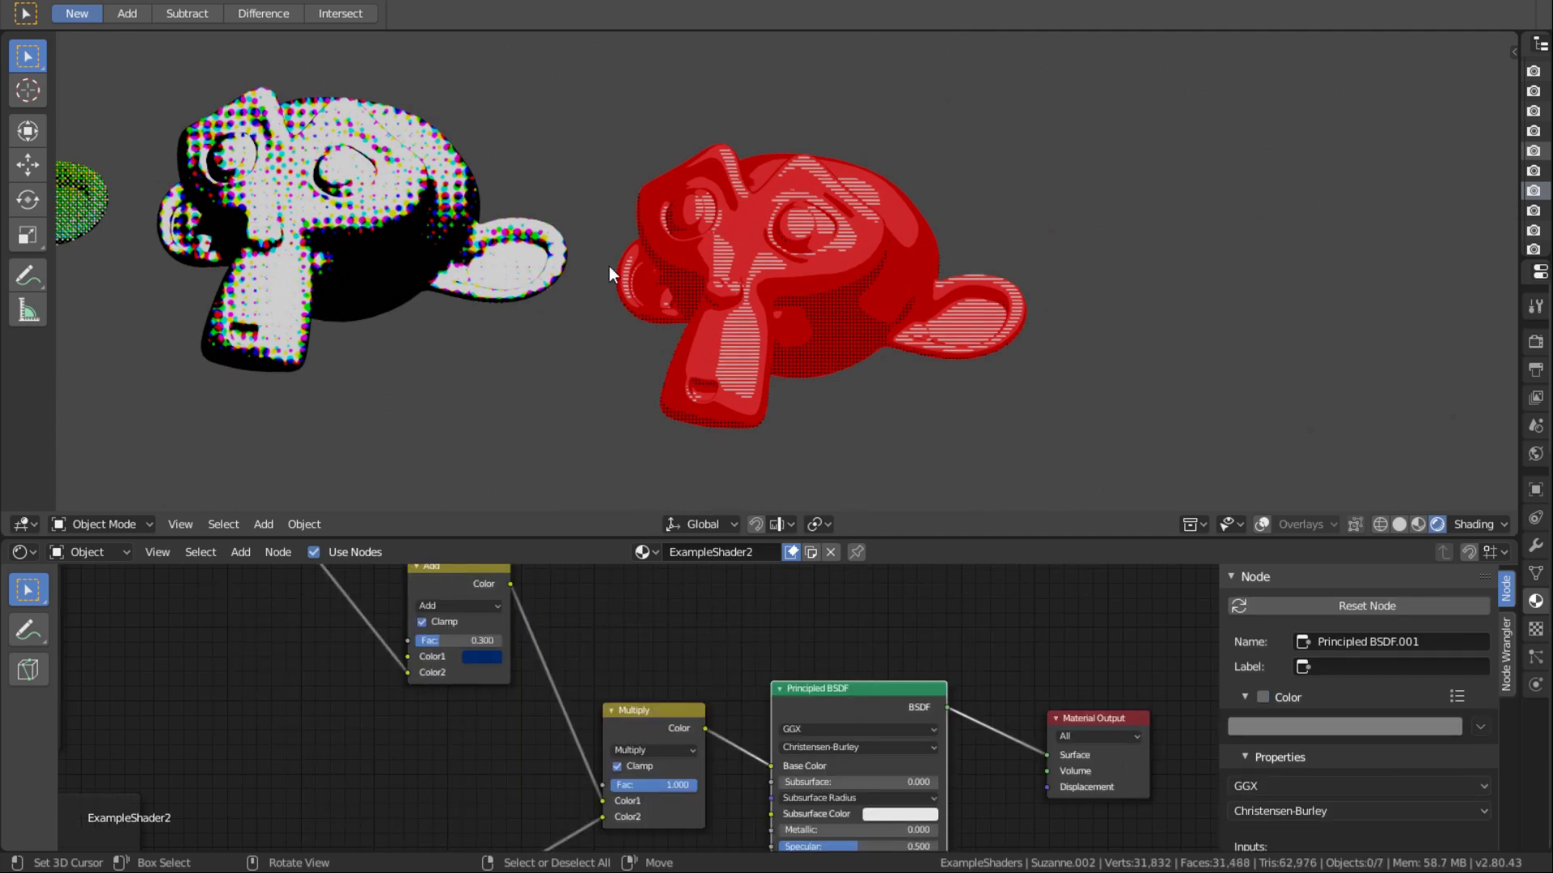
left_click(319, 225)
key("Delete")
scroll(618, 360, "up", 6)
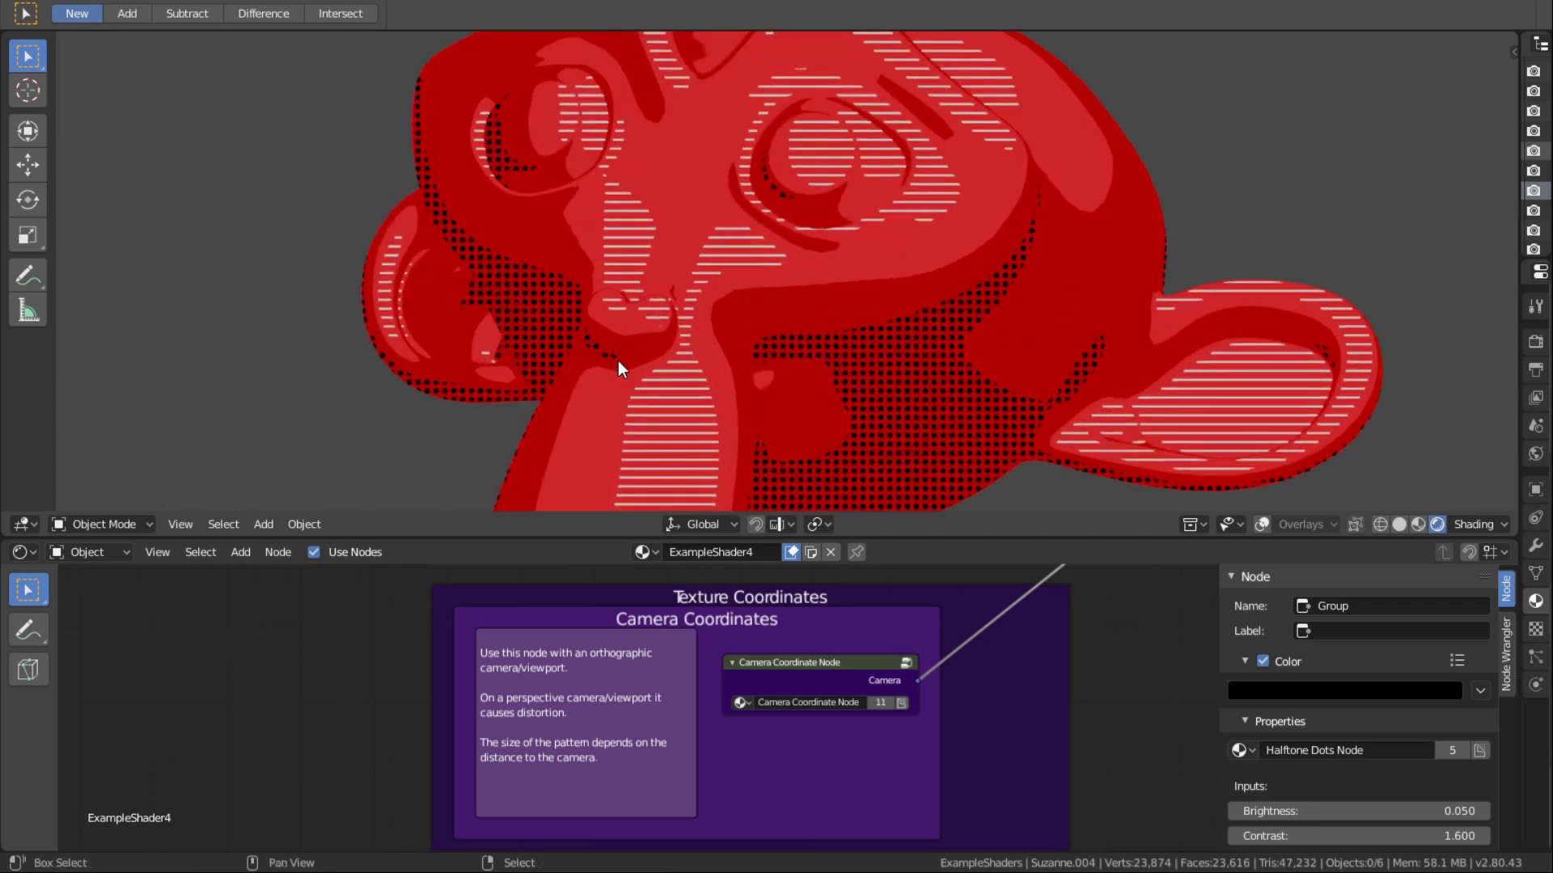
scroll(666, 388, "down", 5)
scroll(667, 376, "up", 4)
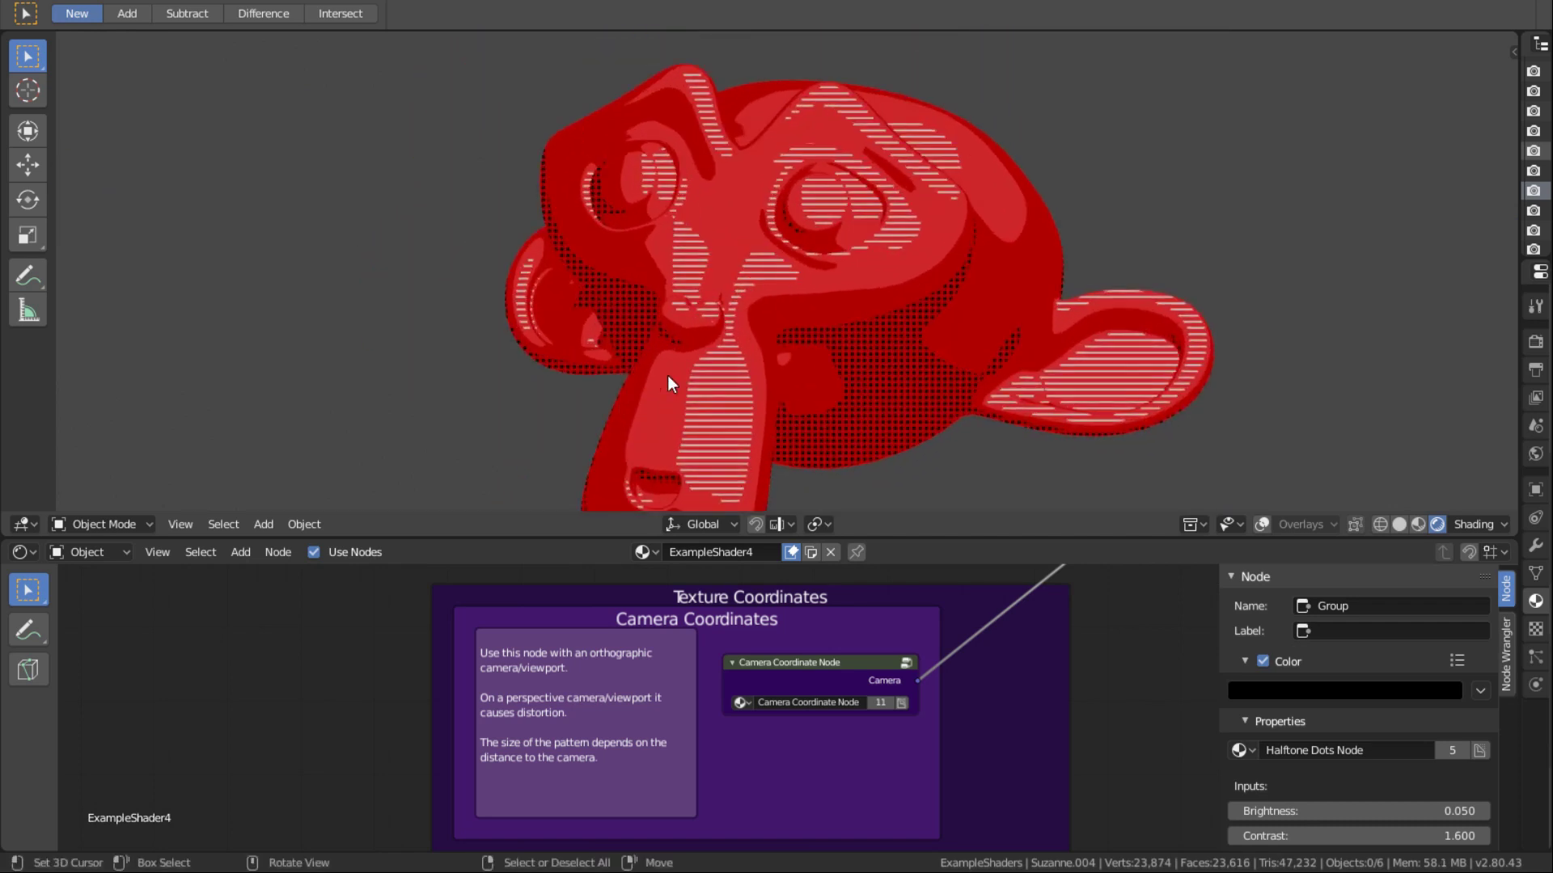
middle_click_drag(667, 376, 890, 348)
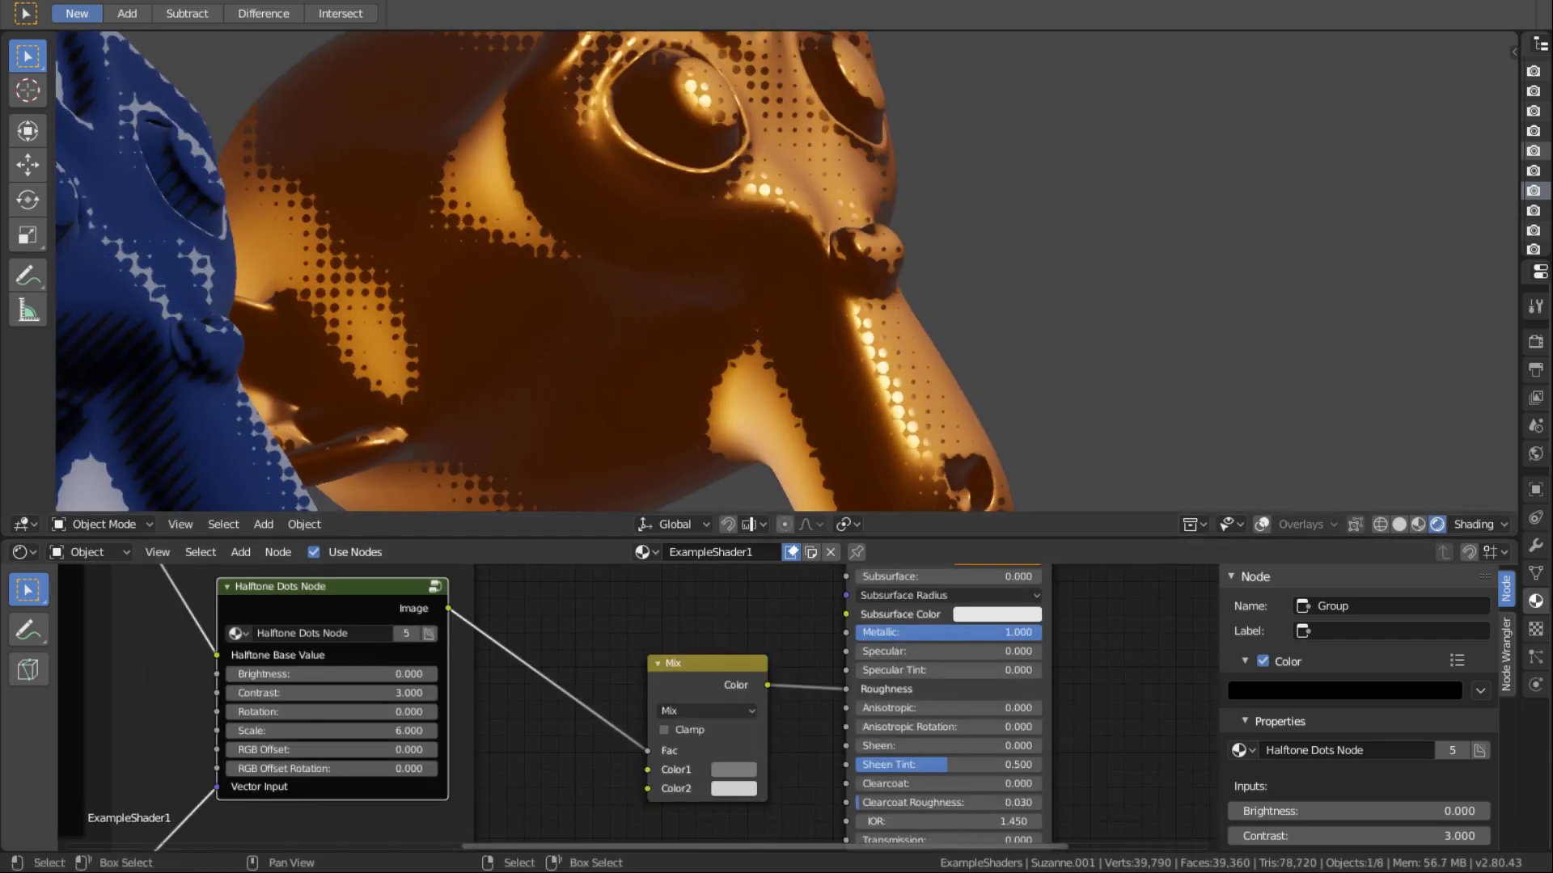
Darken Color1 and Color2 of the Mix node feeding the roughness in ExampleShader1 and inspect the copper monkey head.
scroll(745, 233, "up", 3)
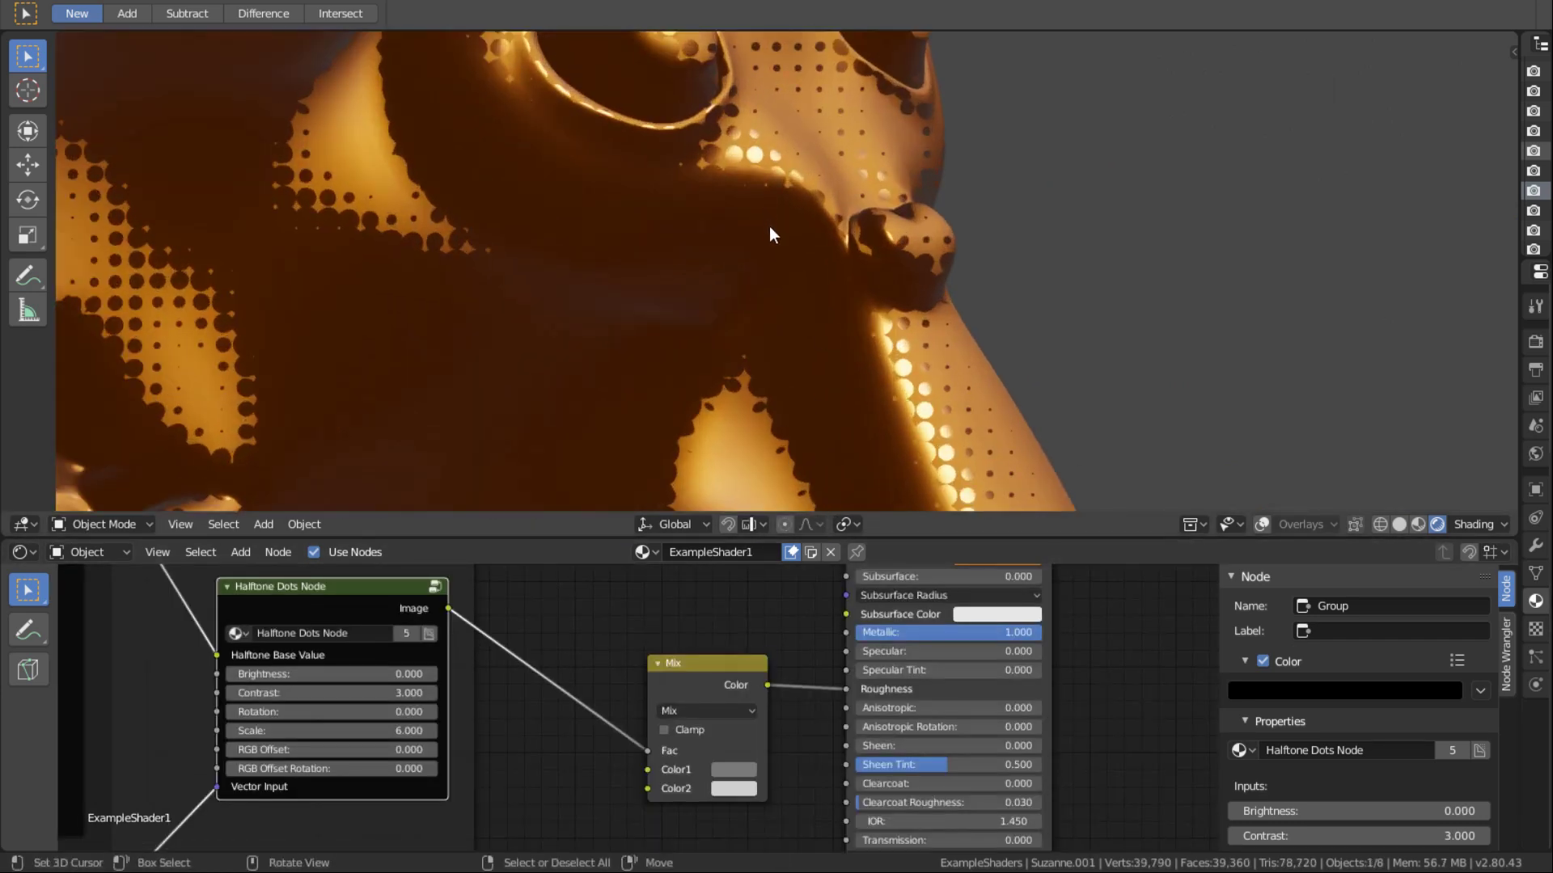
left_click(730, 772)
left_click_drag(857, 606, 858, 591)
left_click(733, 788)
scroll(707, 272, "down", 6)
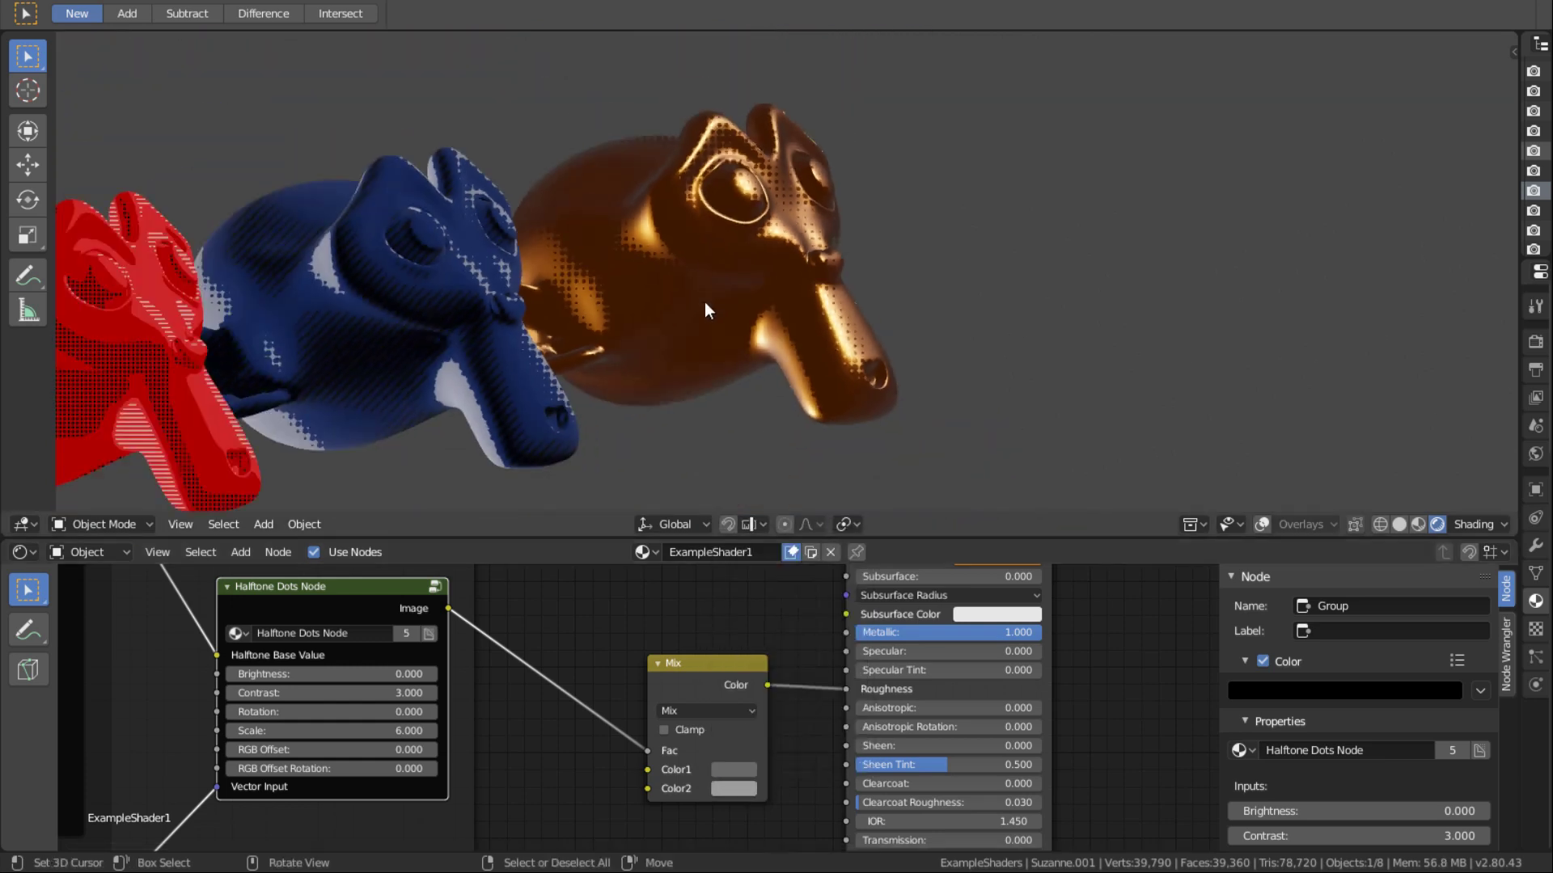
middle_click_drag(691, 358, 815, 336, "shift")
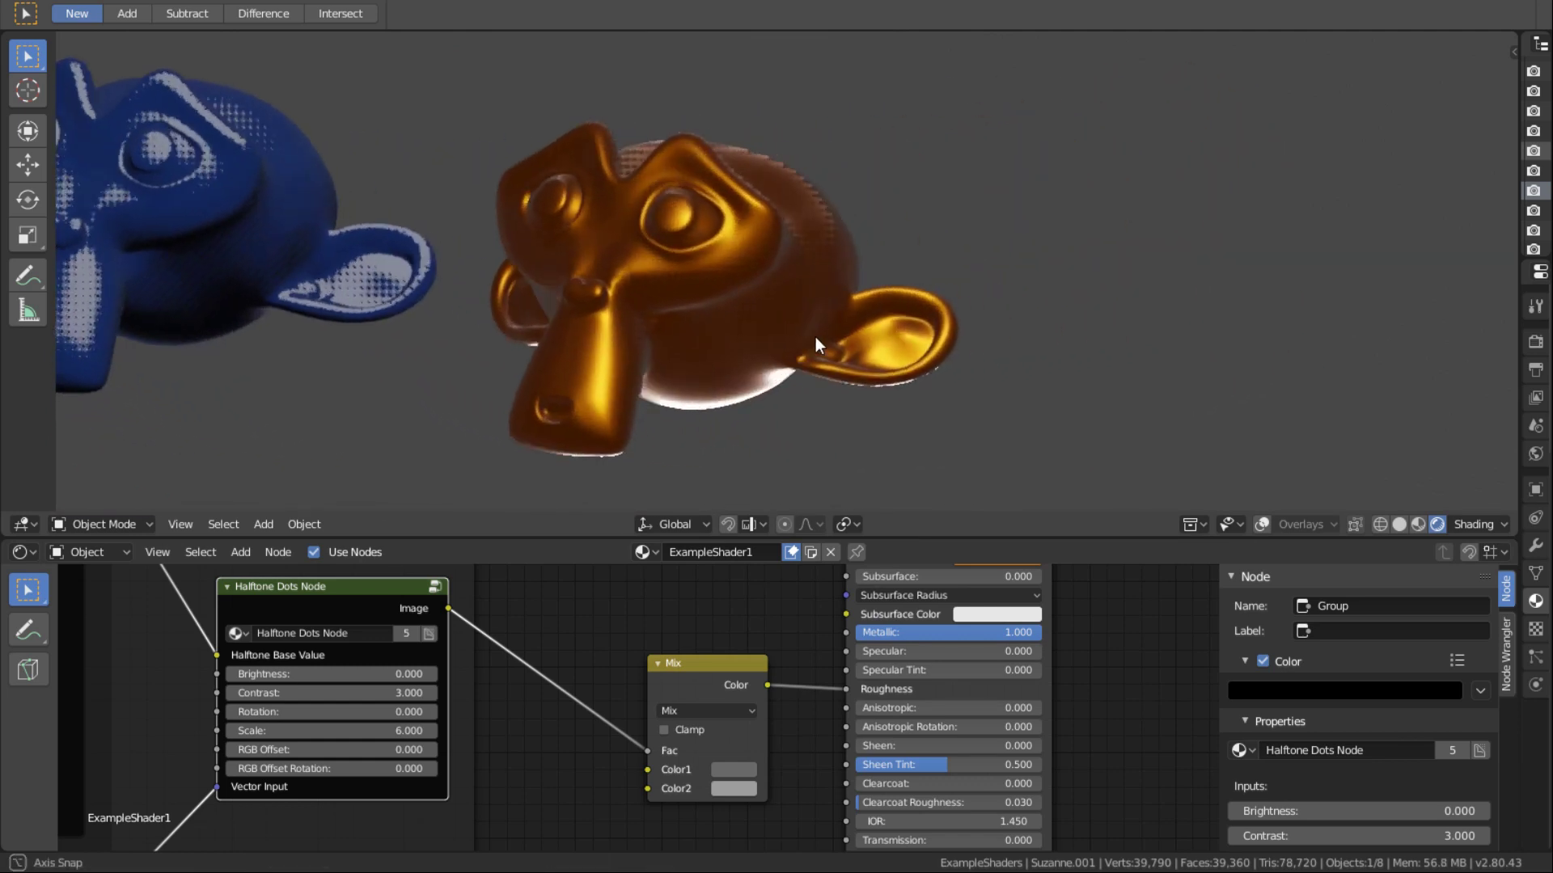
middle_click_drag(428, 294, 1204, 388)
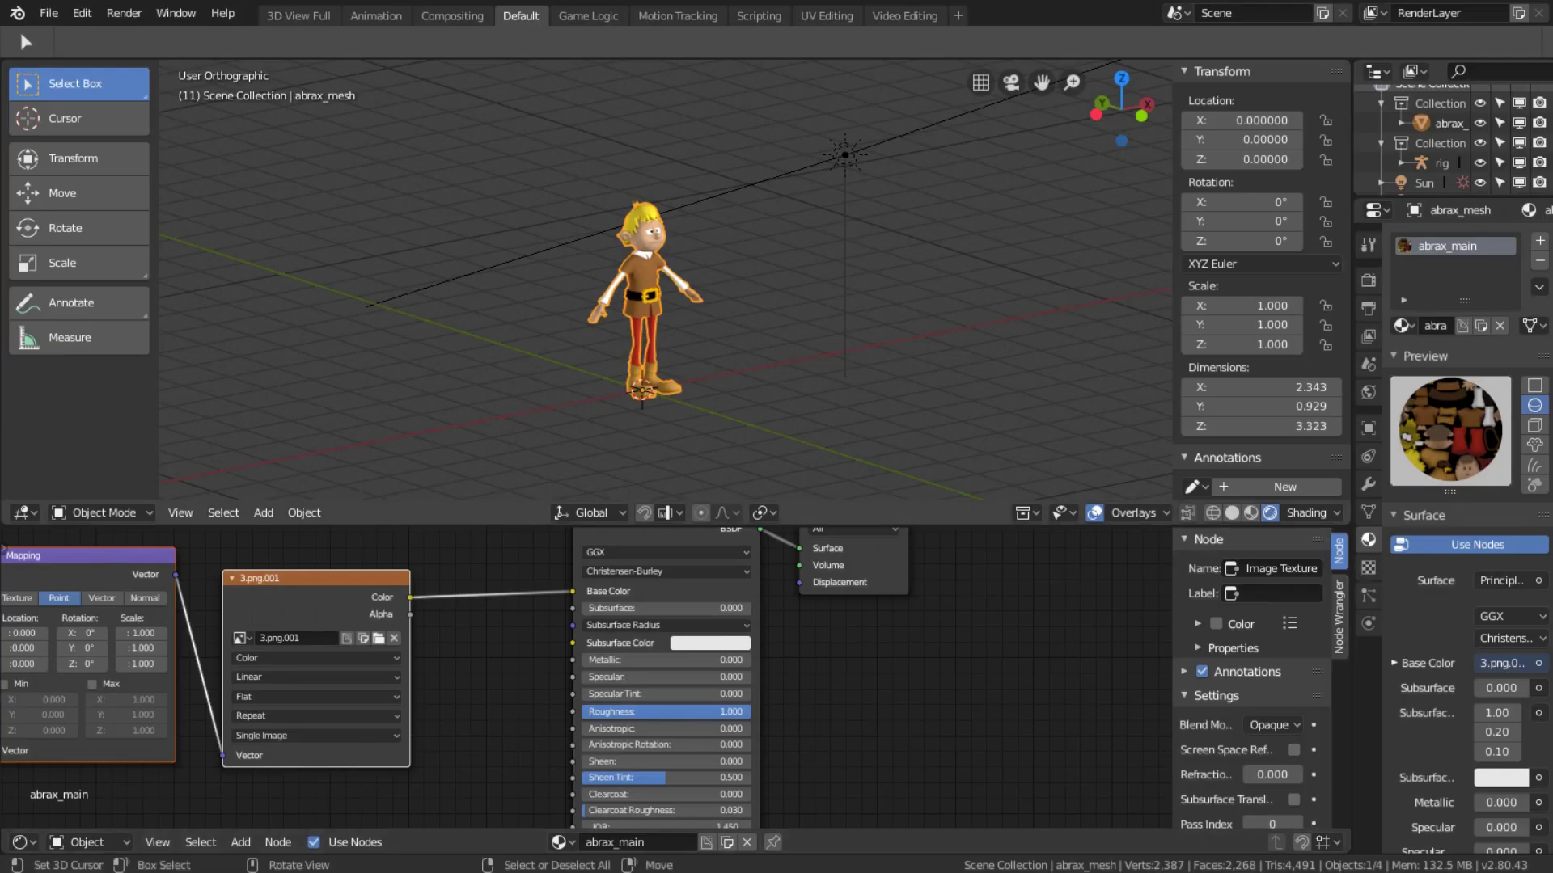
Examine the abrax_mesh character and the texture and Principled BSDF nodes of its abrax_main material.
scroll(718, 317, "up", 3)
scroll(719, 318, "up", 1)
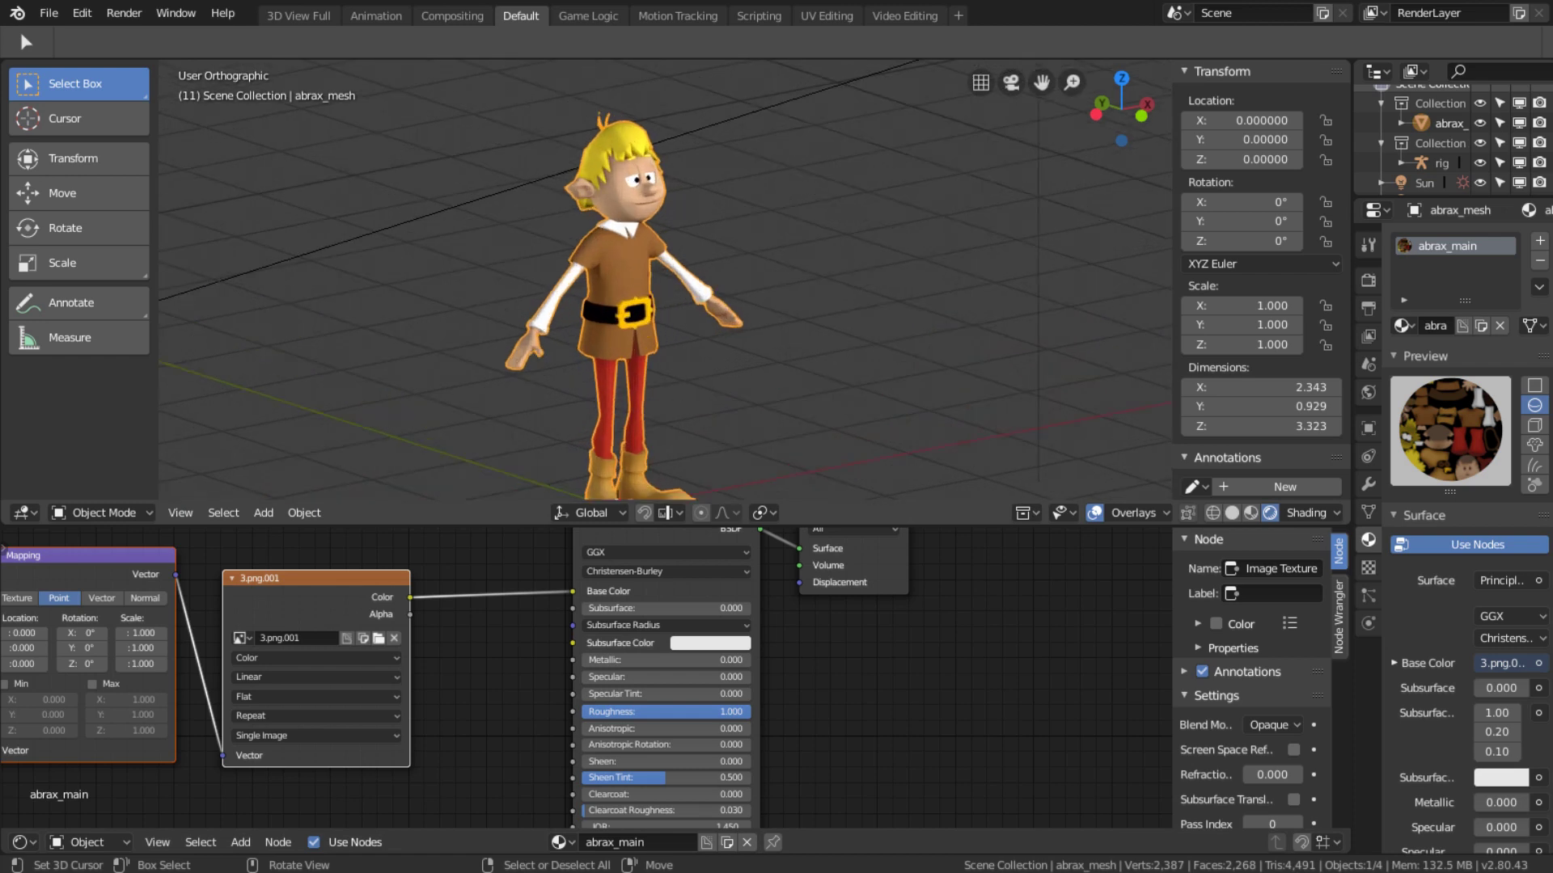
middle_click_drag(718, 318, 618, 457)
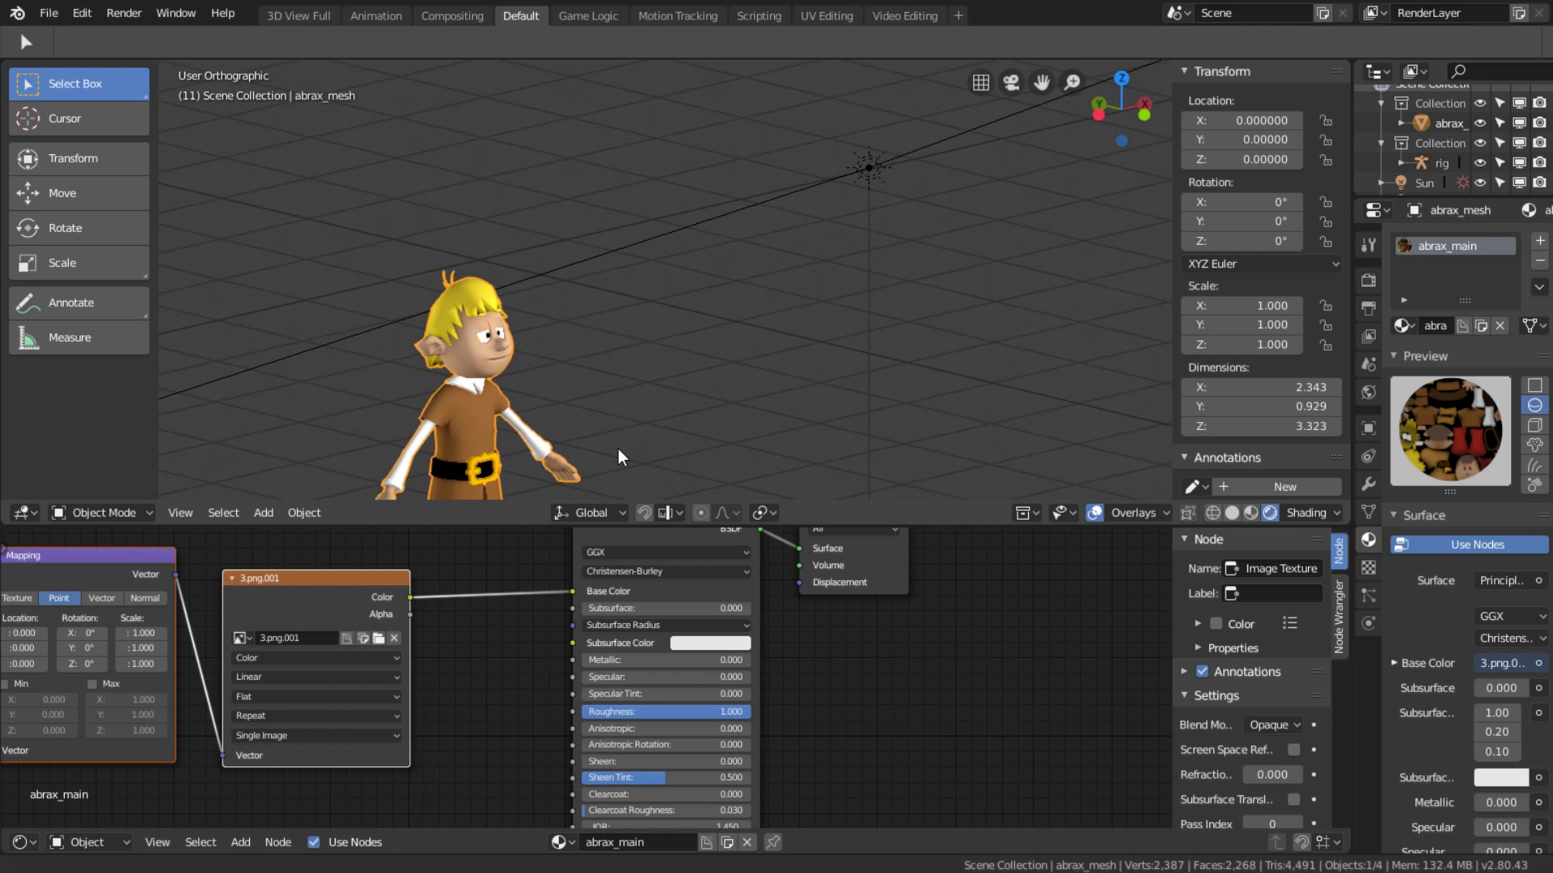
key("ctrl+space")
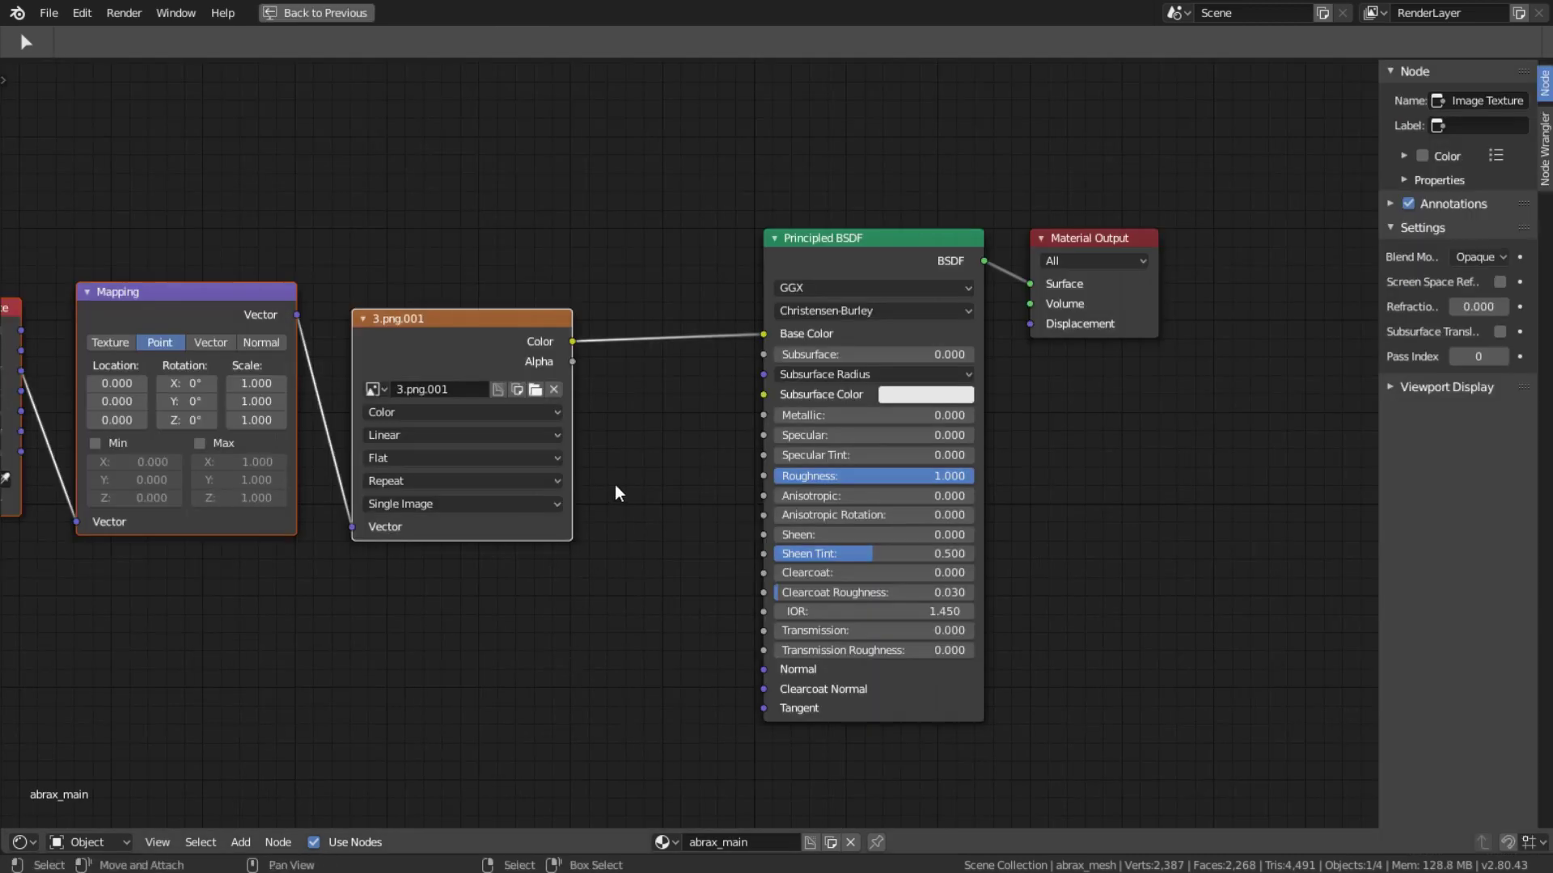
scroll(617, 488, "up", 2)
scroll(617, 494, "down", 1)
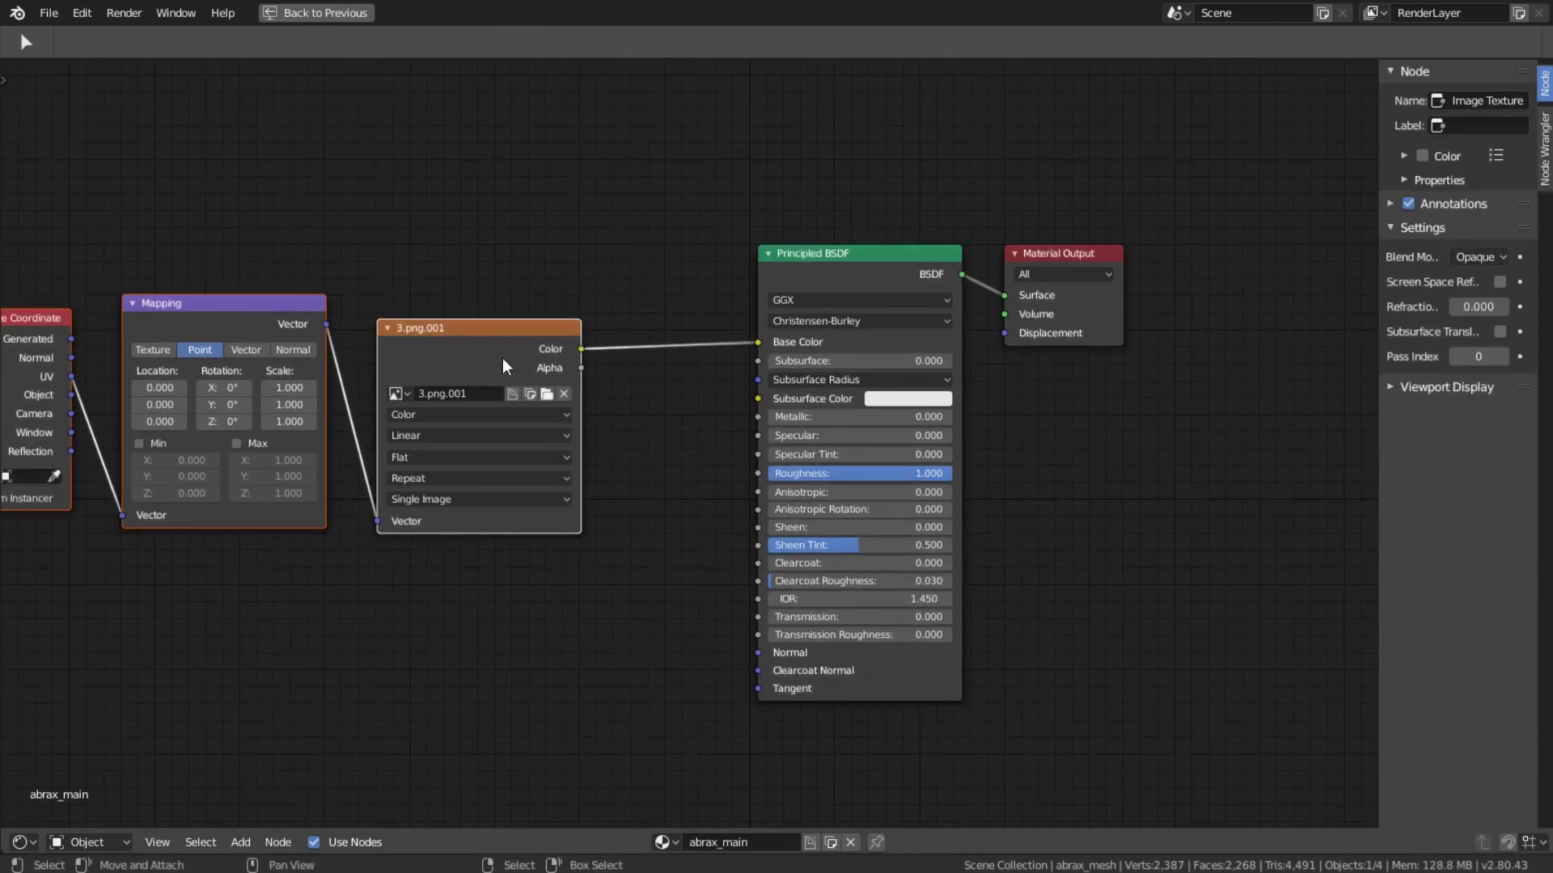
scroll(739, 475, "down", 1)
key("ctrl+space")
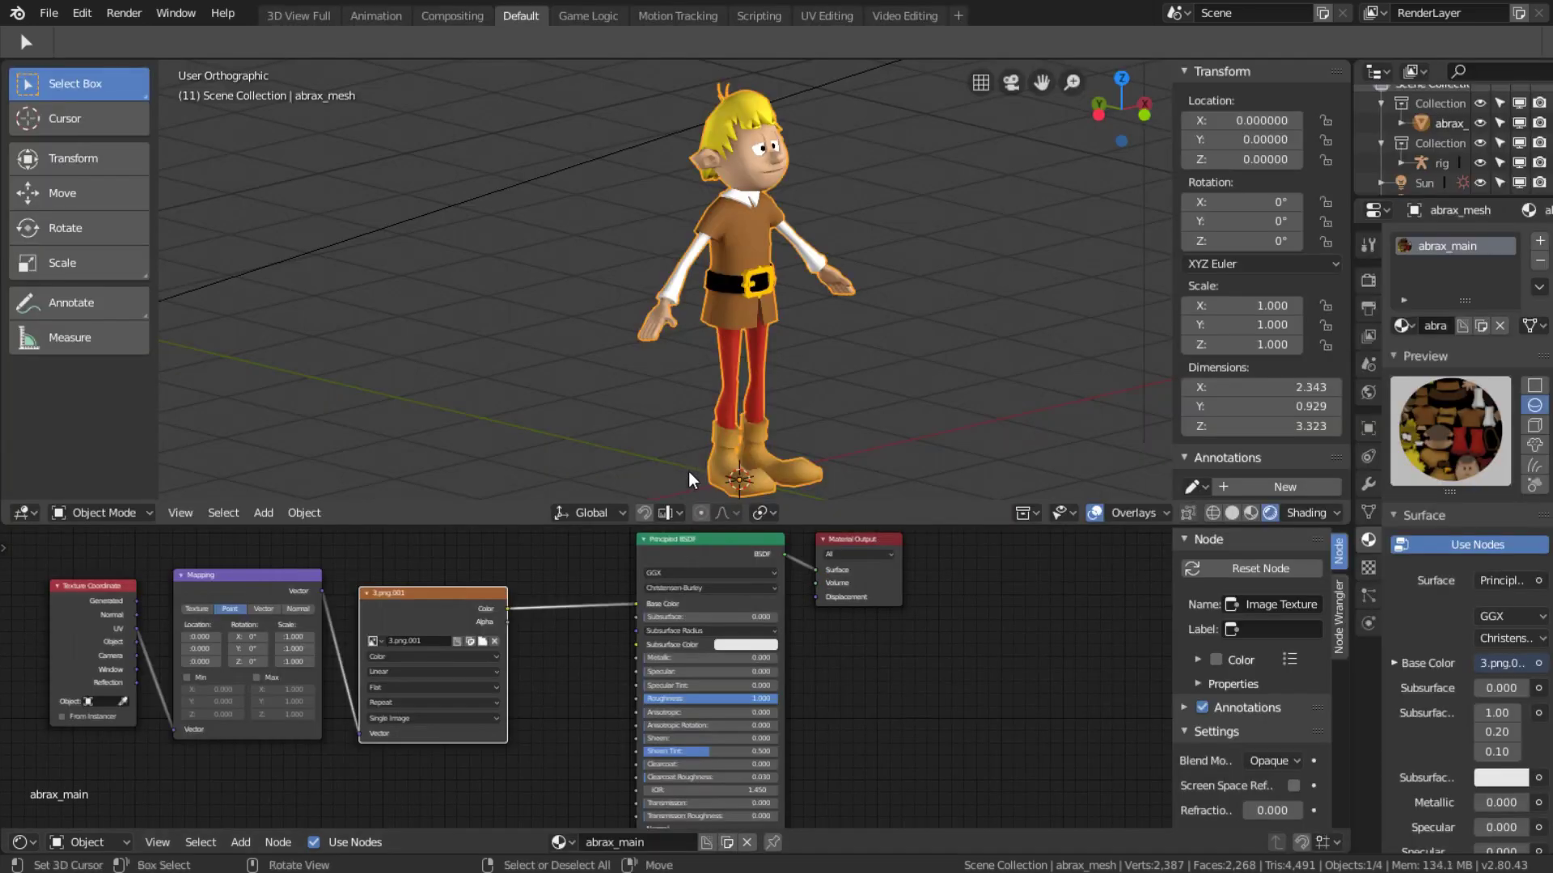
scroll(811, 316, "up", 3)
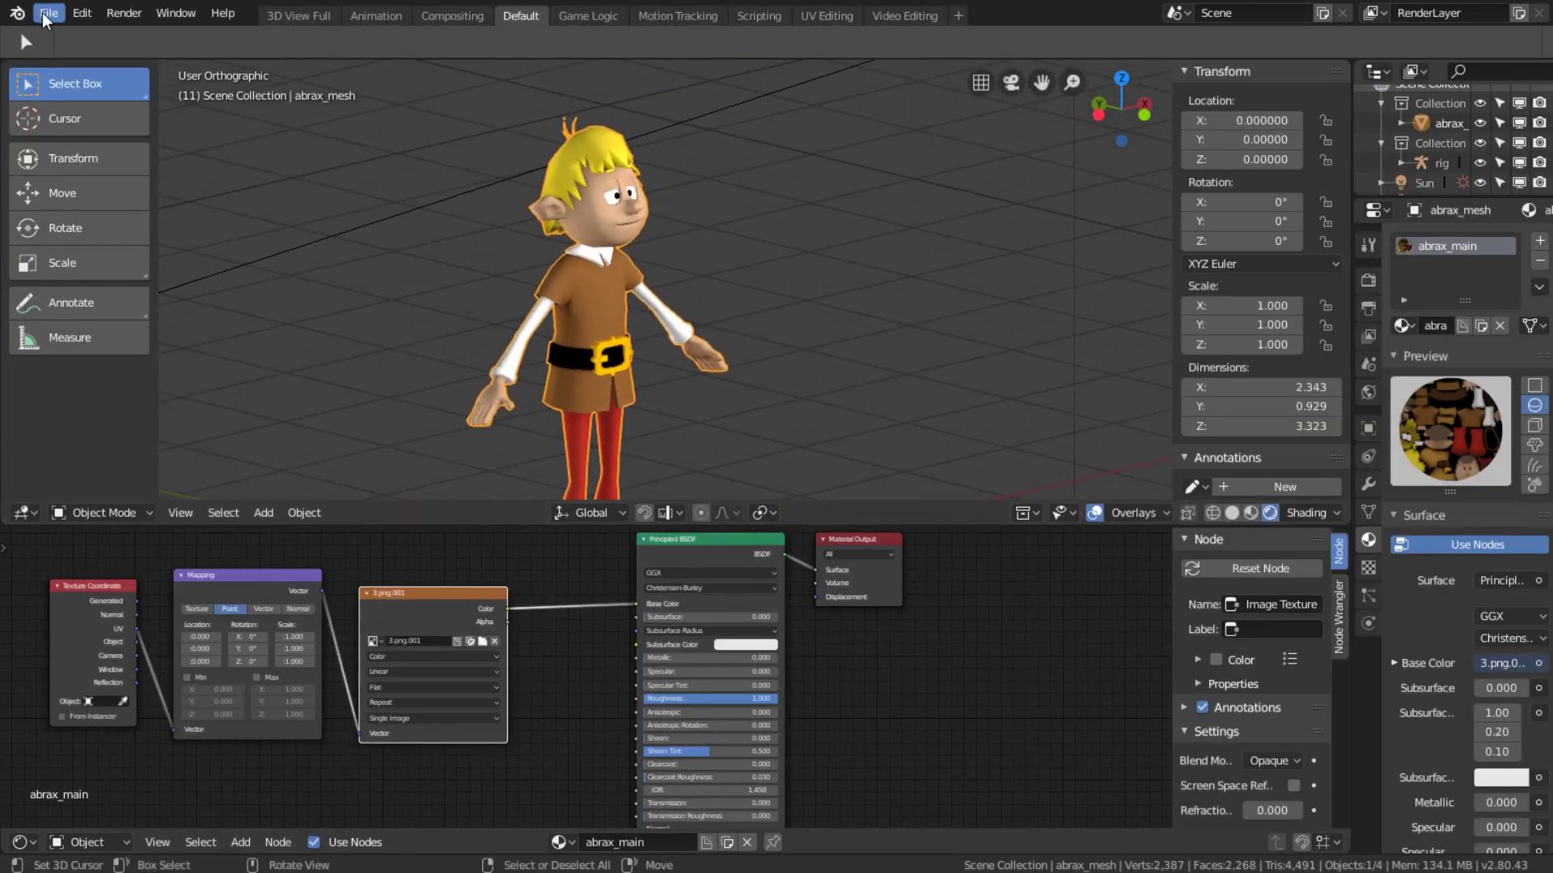
Append the HalftoneDotShader material from nprHalftones.blend.
left_click(42, 12)
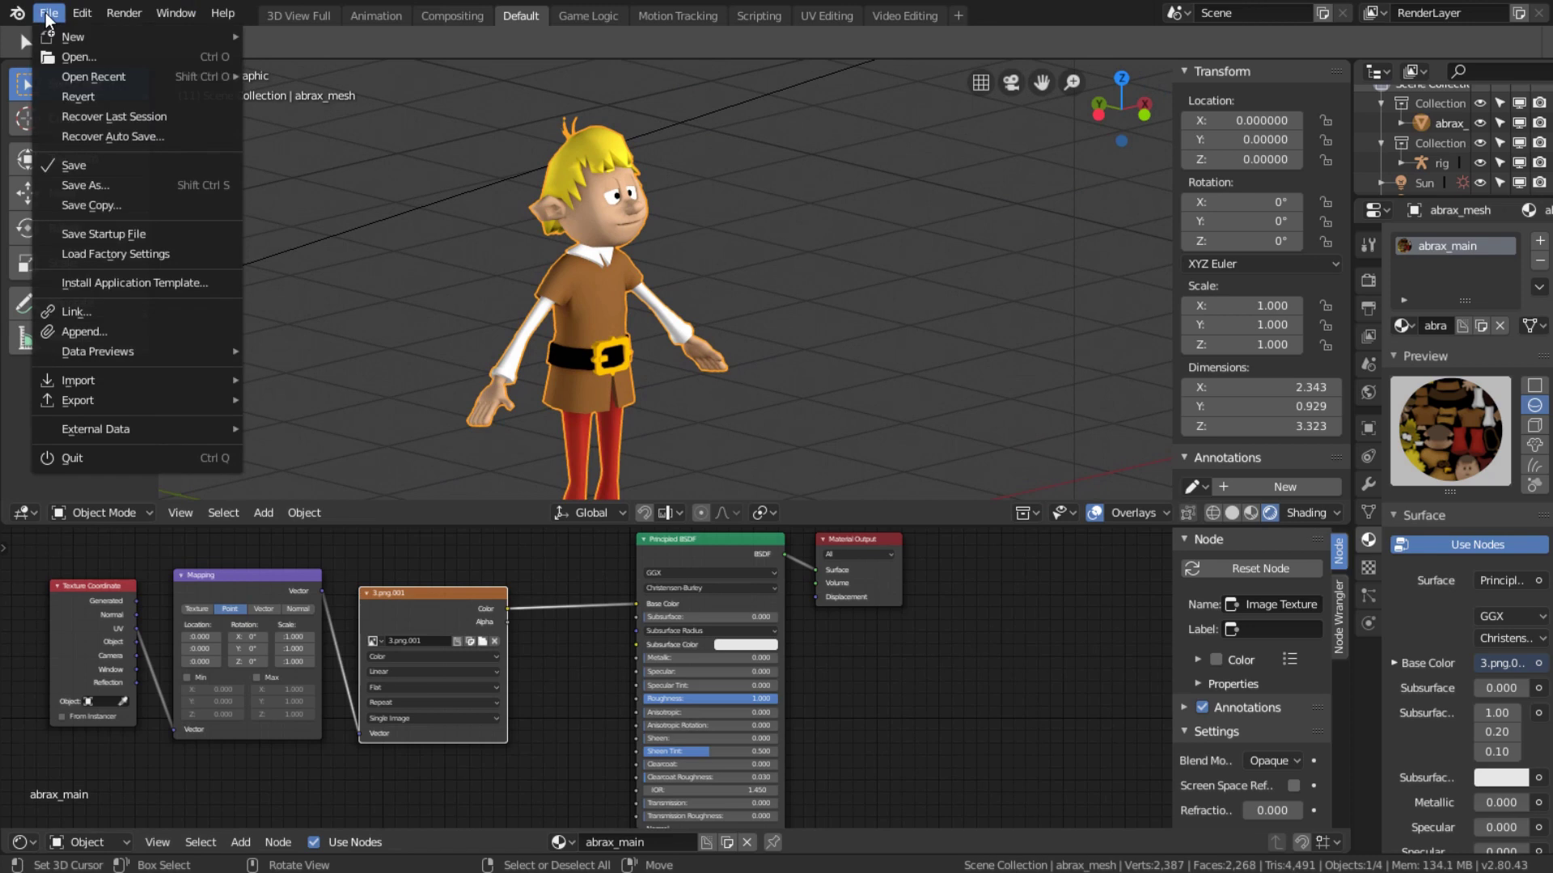
left_click(92, 330)
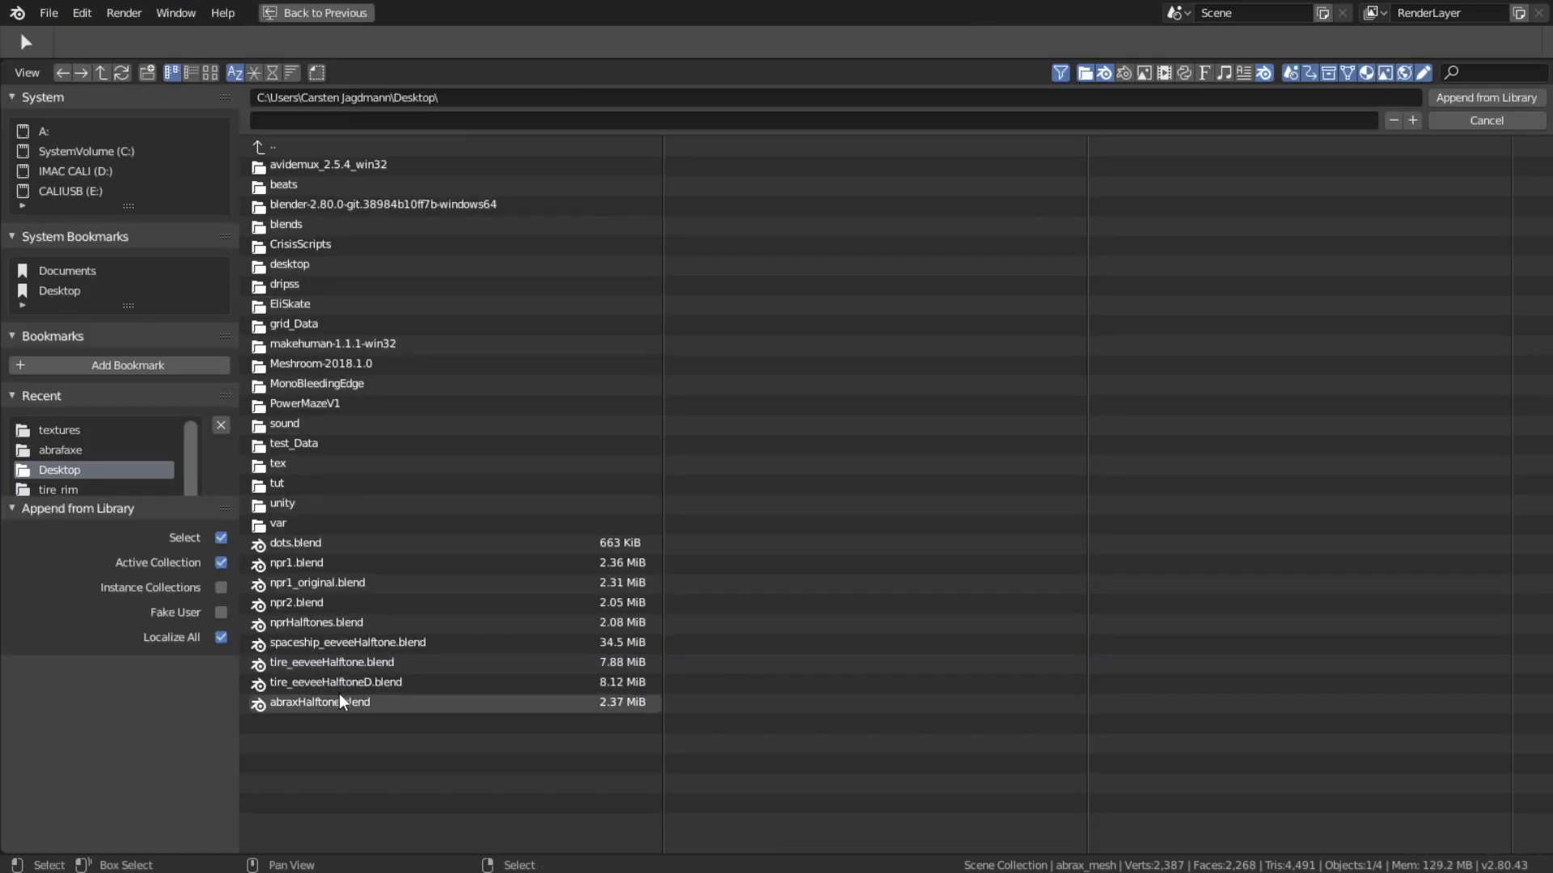
left_click(340, 628)
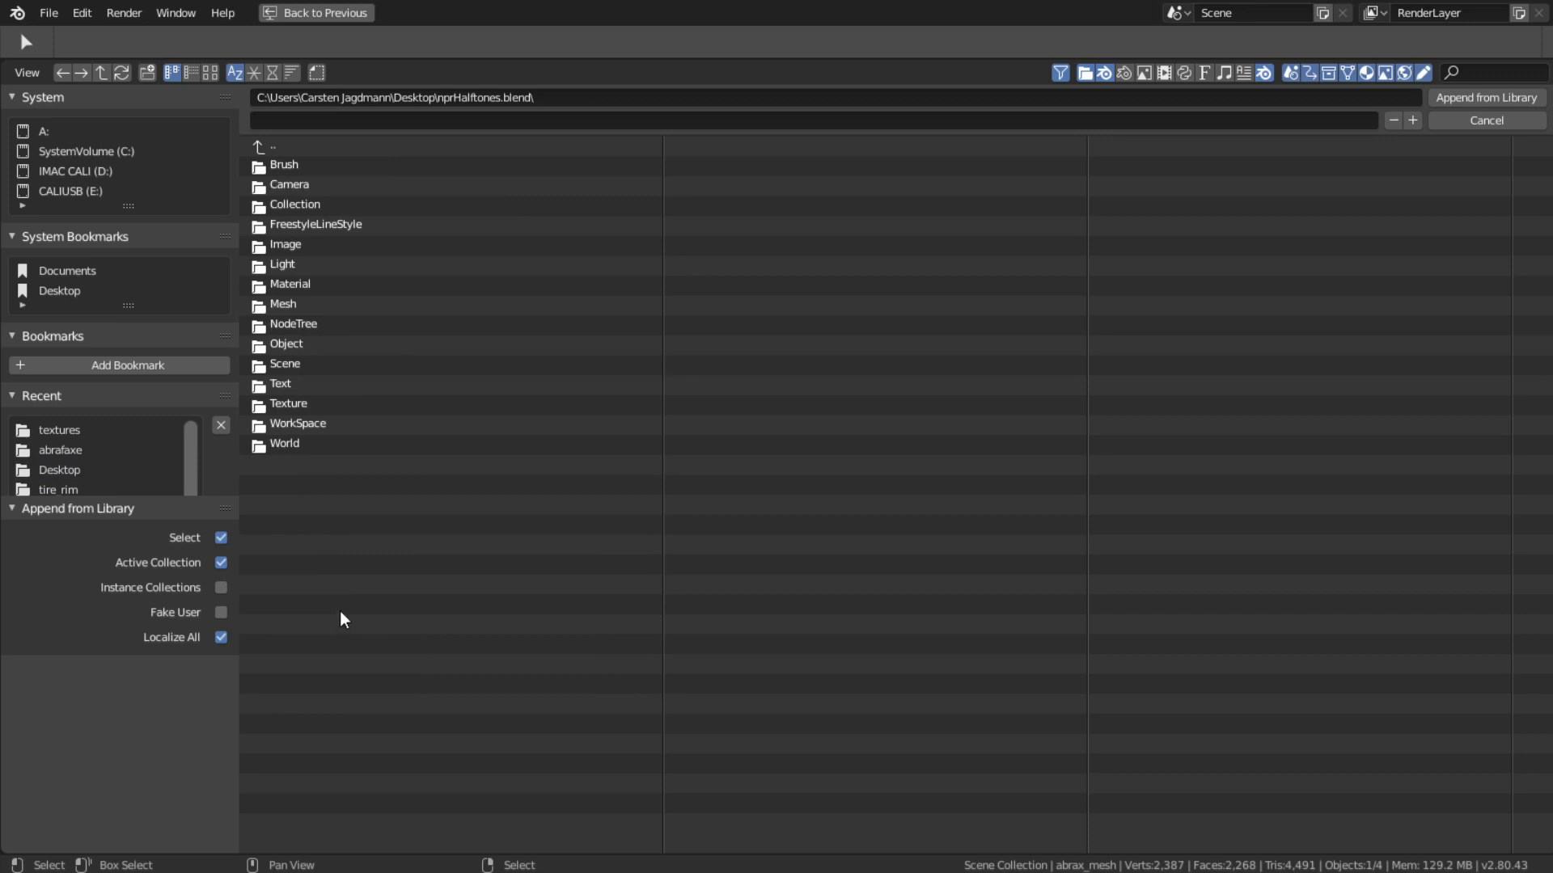
left_click(322, 288)
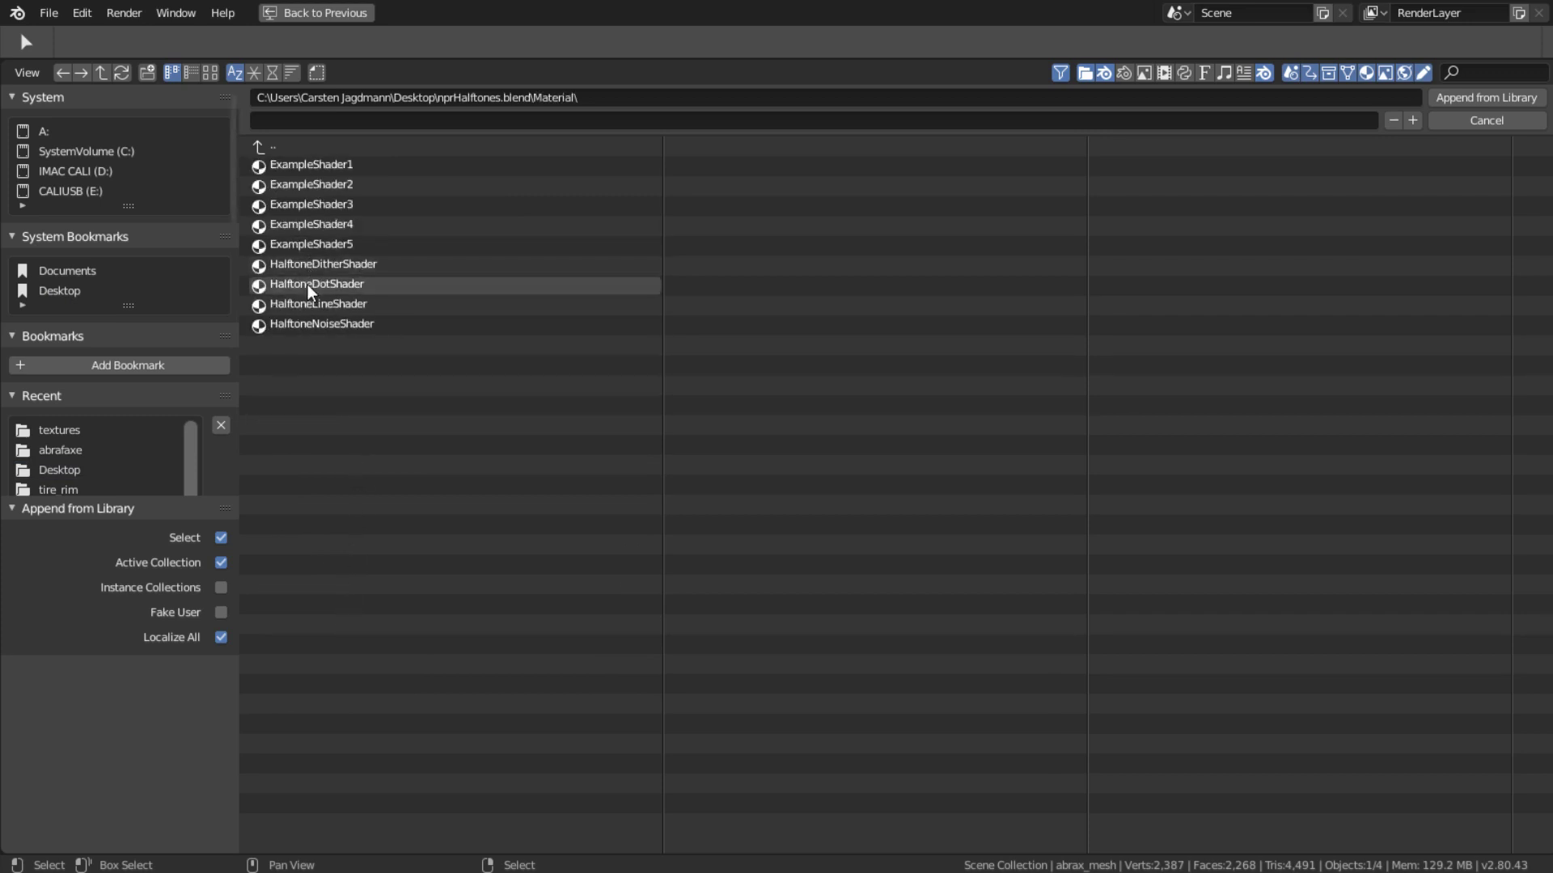
double_click(308, 284)
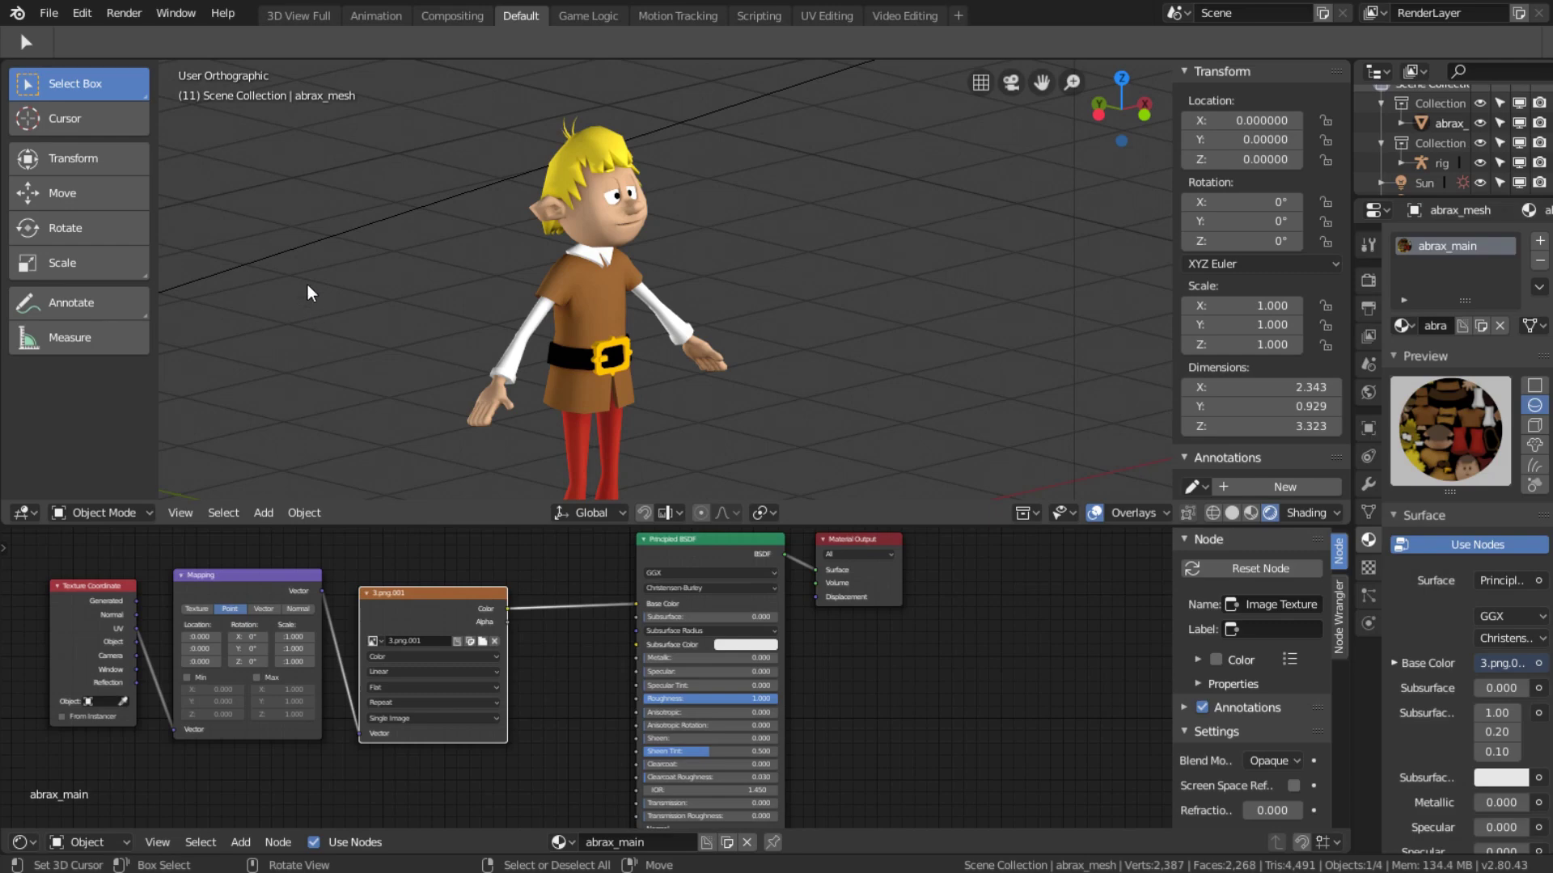
Select the abrax_mesh character and switch its material to the appended HalftoneDotShader.
scroll(638, 420, "down", 3)
middle_click_drag(638, 420, 573, 415, "shift")
right_click(566, 396)
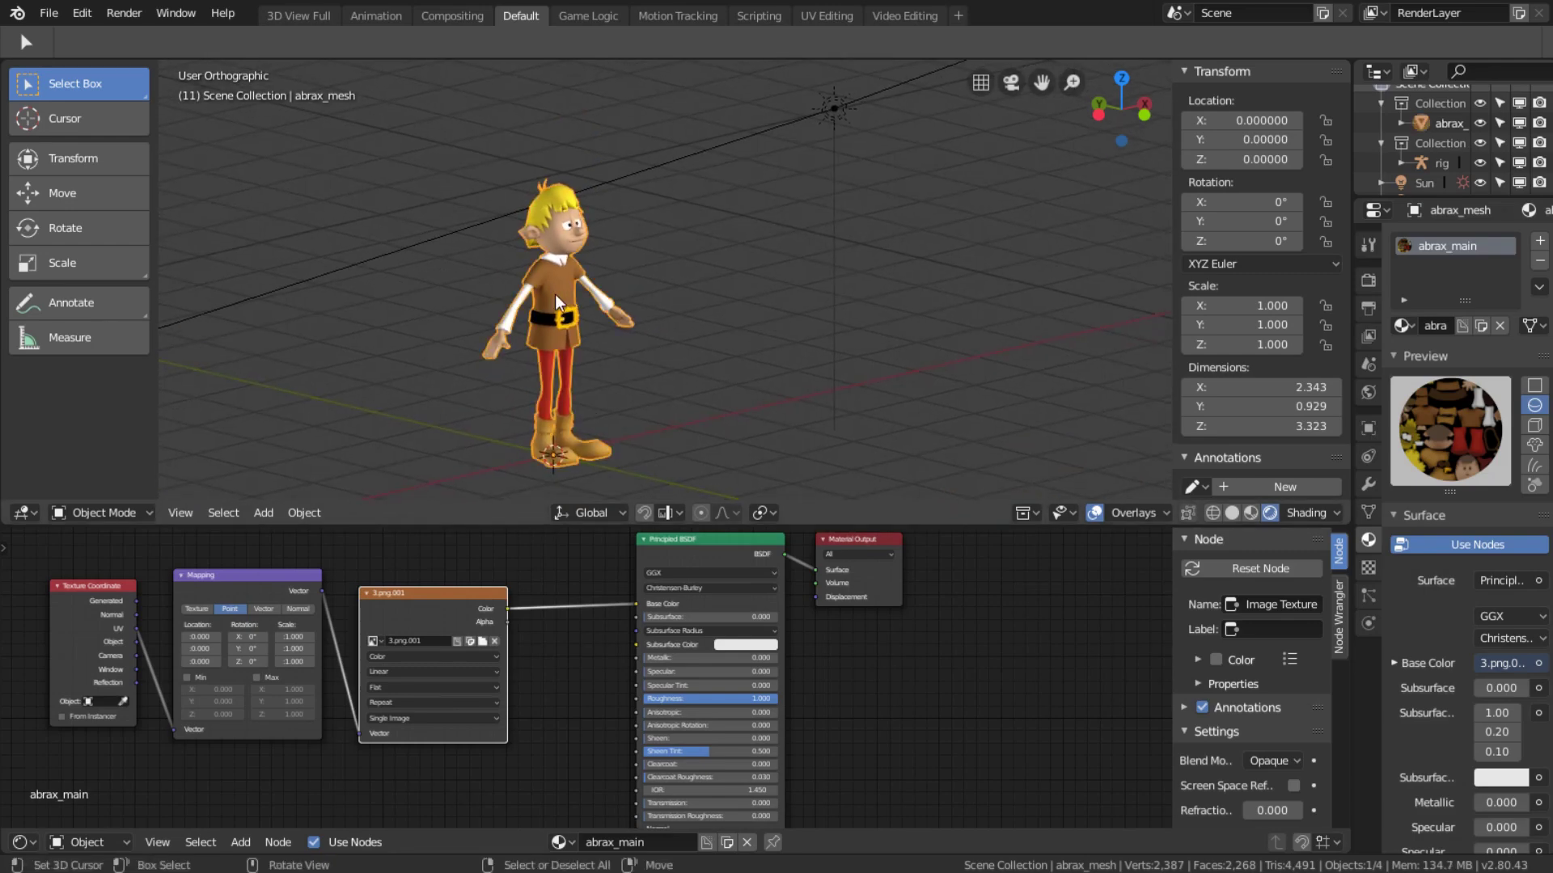
left_click(1412, 327)
left_click(1230, 374)
Maximize the node editor and select only the Shading Value frame with its nodes in the HalftoneDotShader tree.
key("ctrl+space")
scroll(676, 423, "down", 5)
middle_click_drag(676, 423, 794, 776)
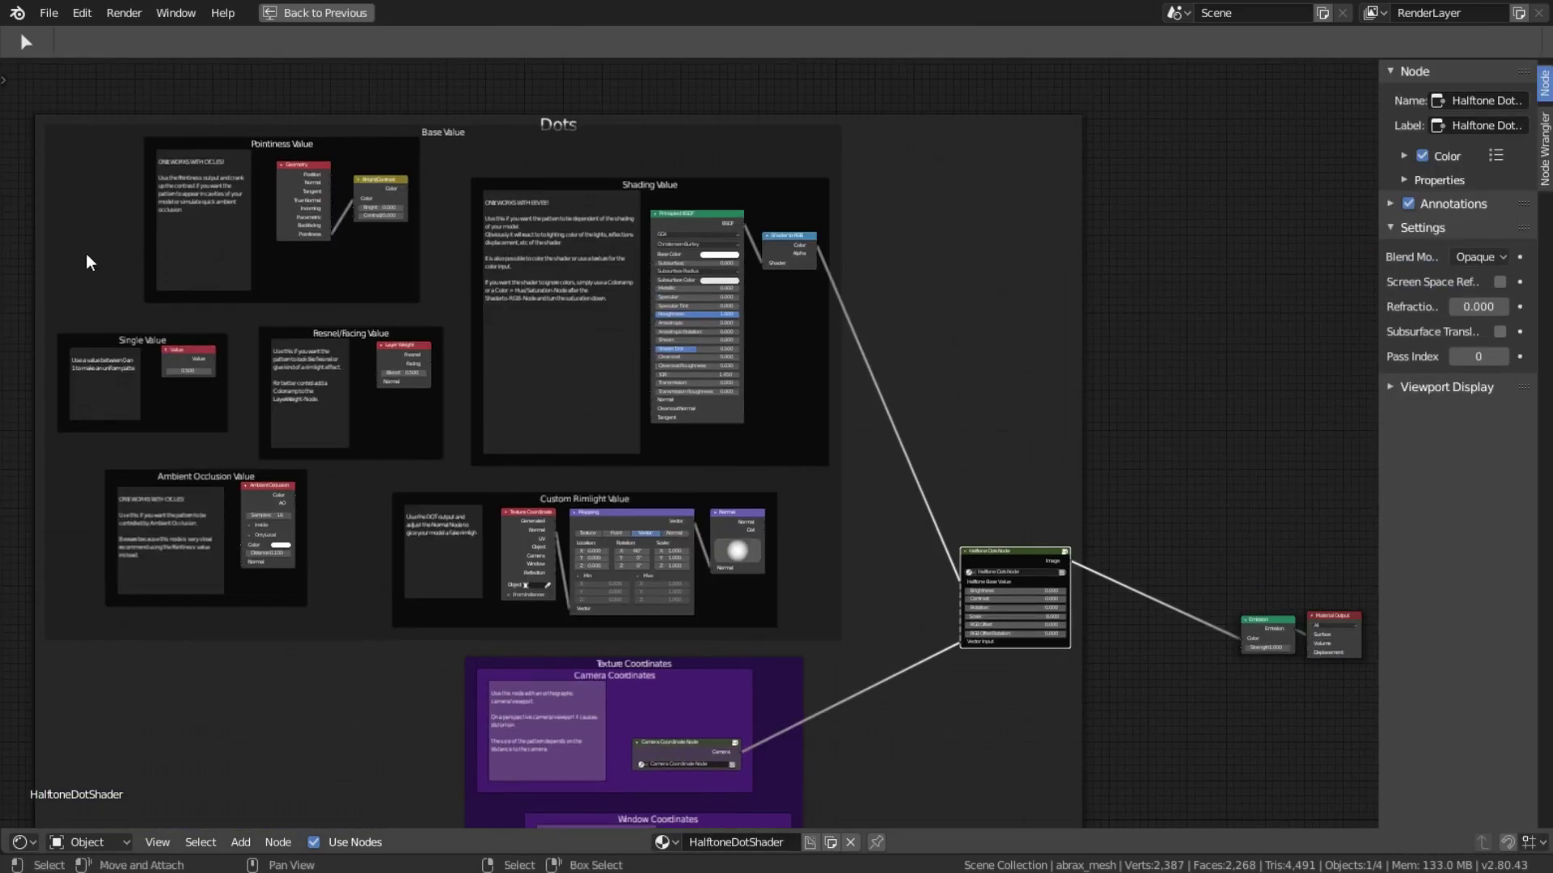
scroll(87, 262, "up", 3)
key("a")
key("alt+a")
key("b")
left_click_drag(985, 94, 411, 512)
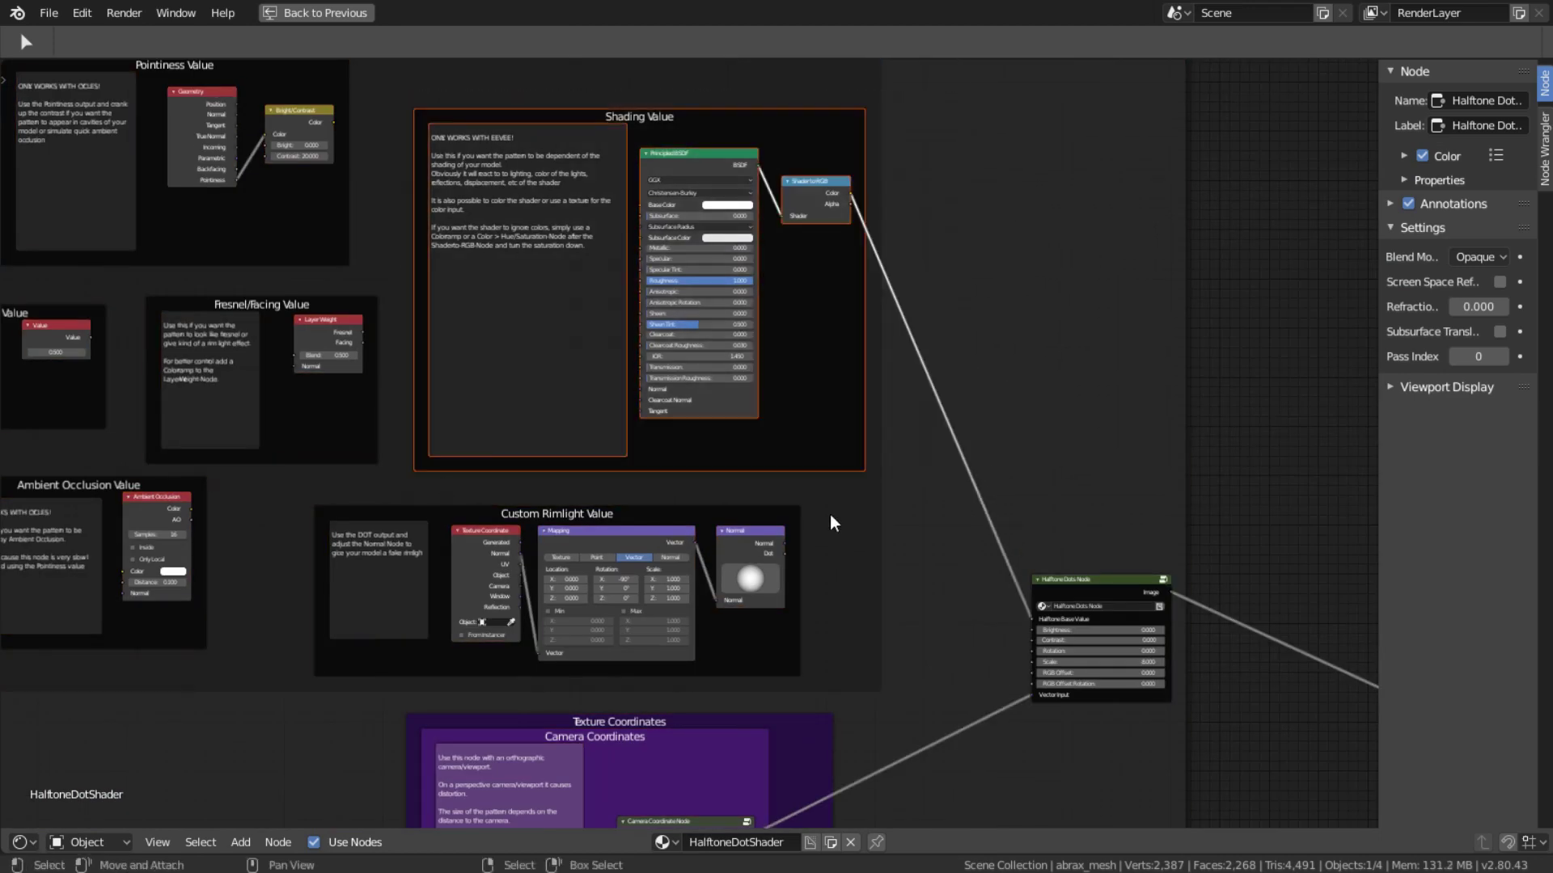
Add the Halftone Dots Node and the Camera Coordinates frame with its node to the node selection.
key("b")
left_click_drag(985, 520, 1179, 741)
scroll(1179, 741, "down", 1)
middle_click_drag(902, 710, 817, 482)
key("b")
left_click_drag(817, 482, 414, 655)
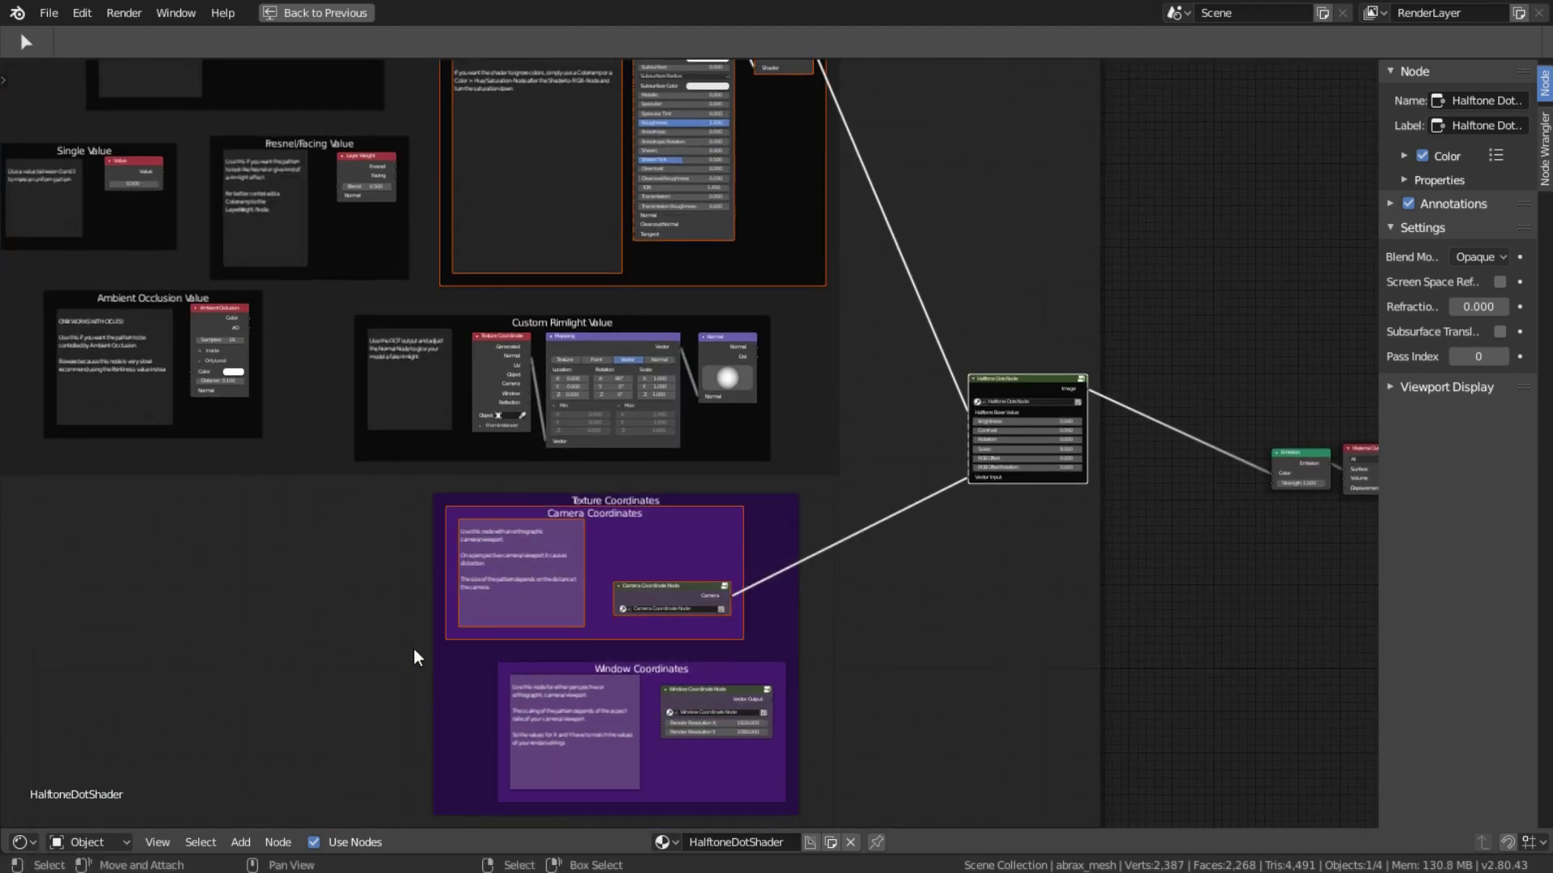
scroll(414, 657, "down", 1)
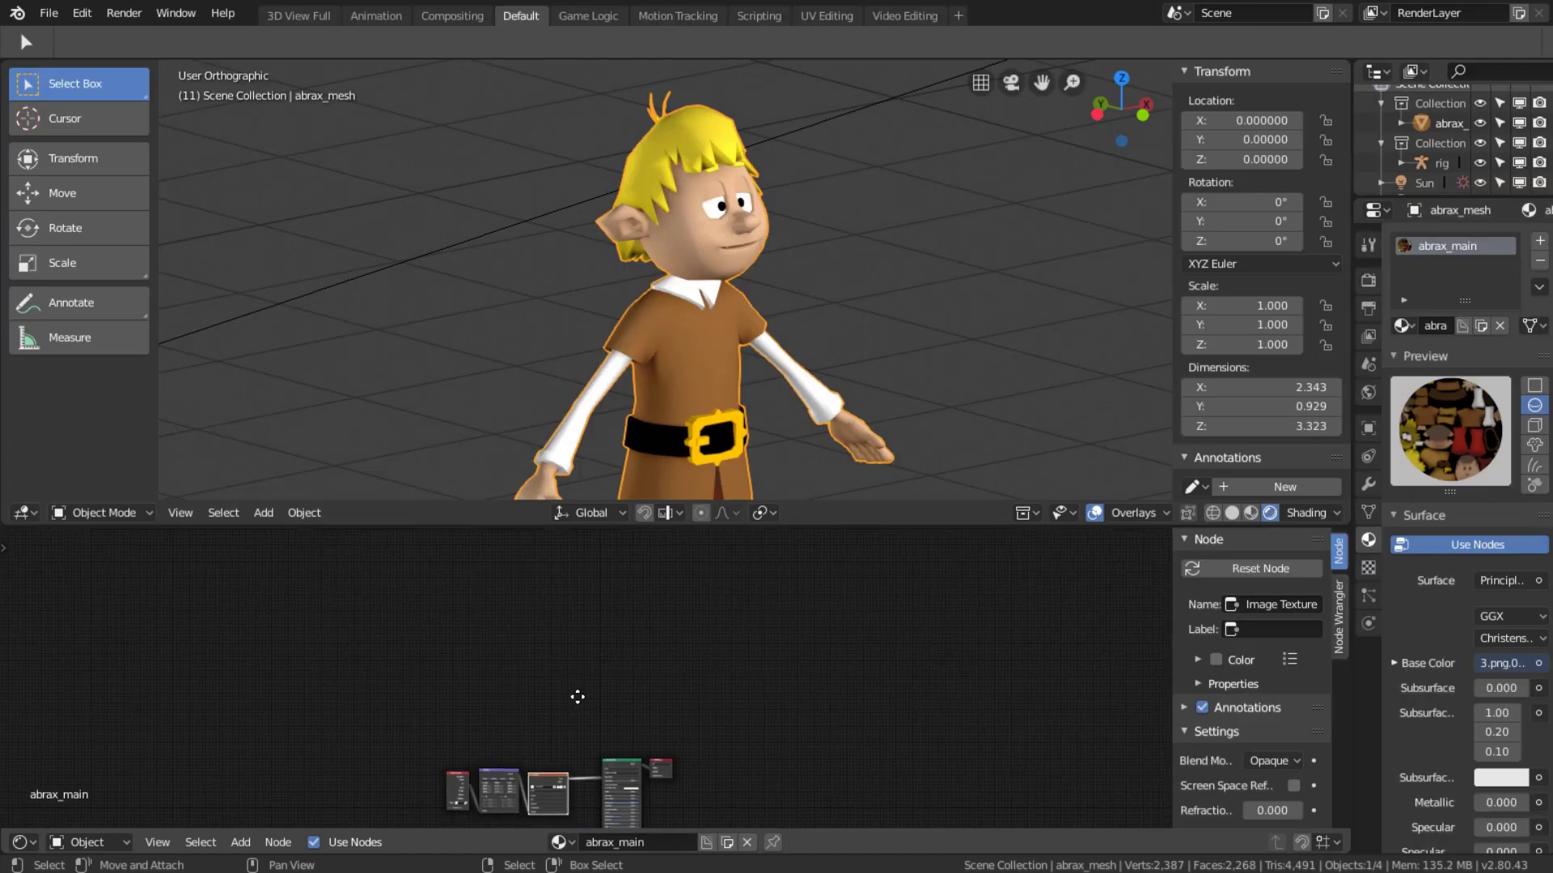
Maximize the node editor and add a Halftone Dots Node group above the Principled BSDF in the abrax_main material.
scroll(558, 630, "up", 3)
key("ctrl+space")
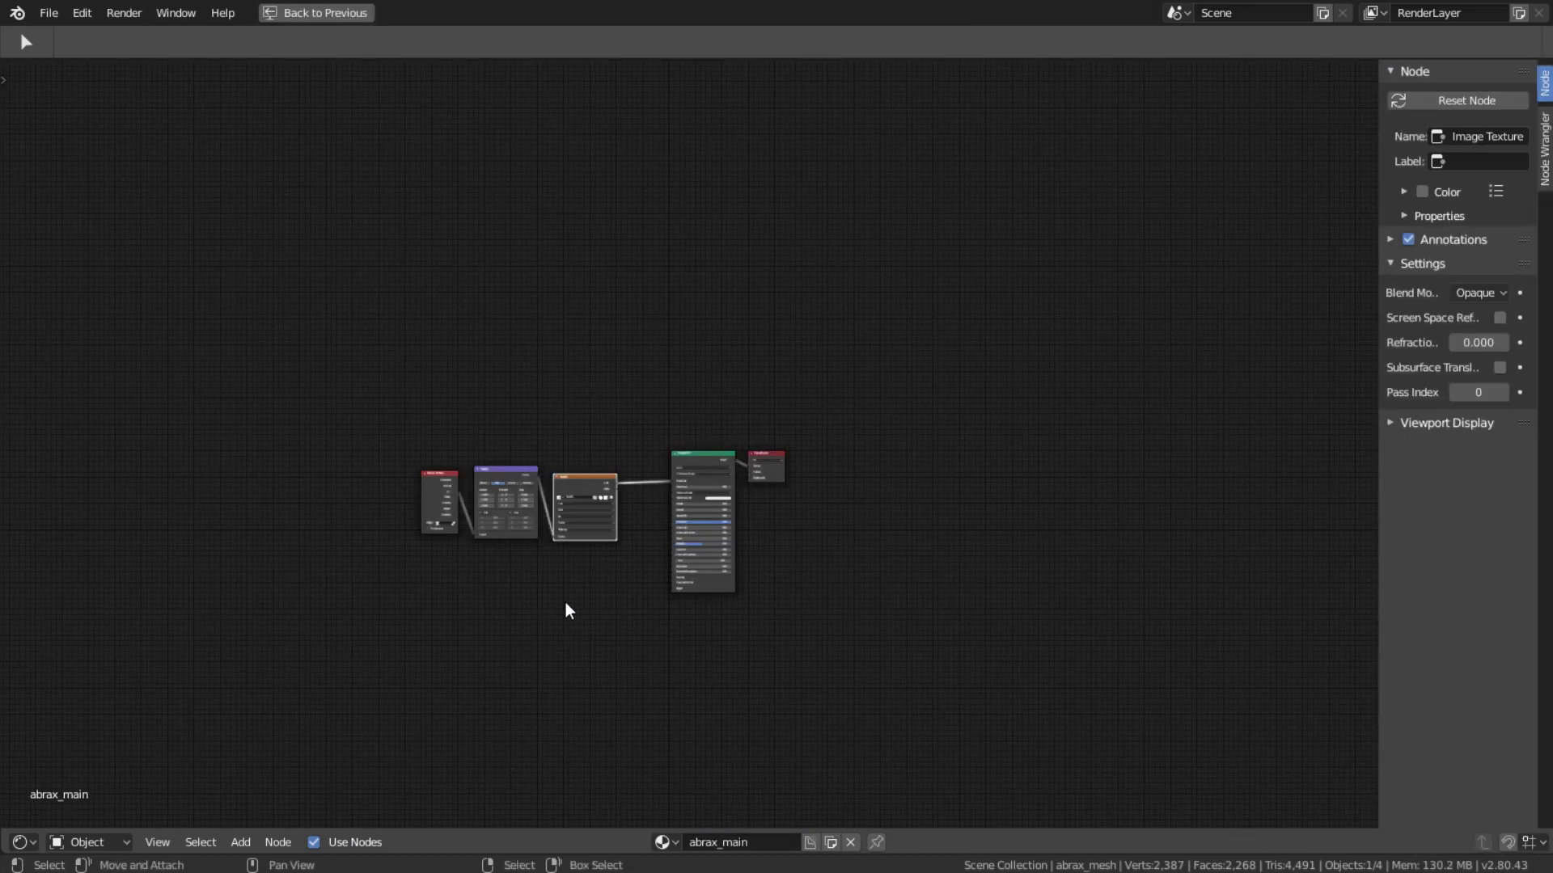
scroll(610, 405, "up", 4)
scroll(603, 450, "up", 3)
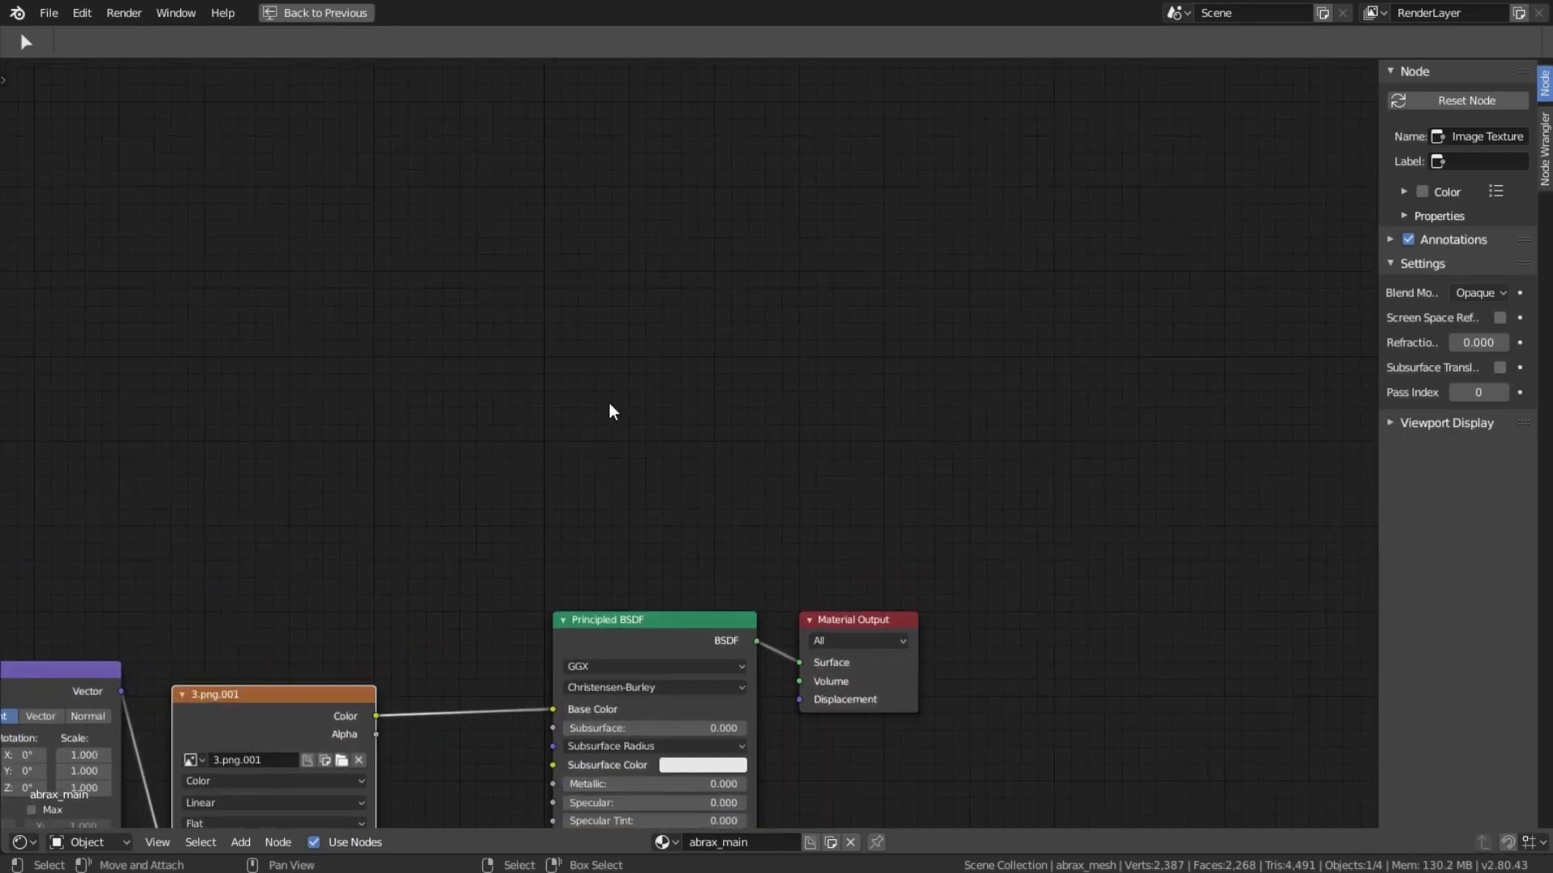
key("shift+a")
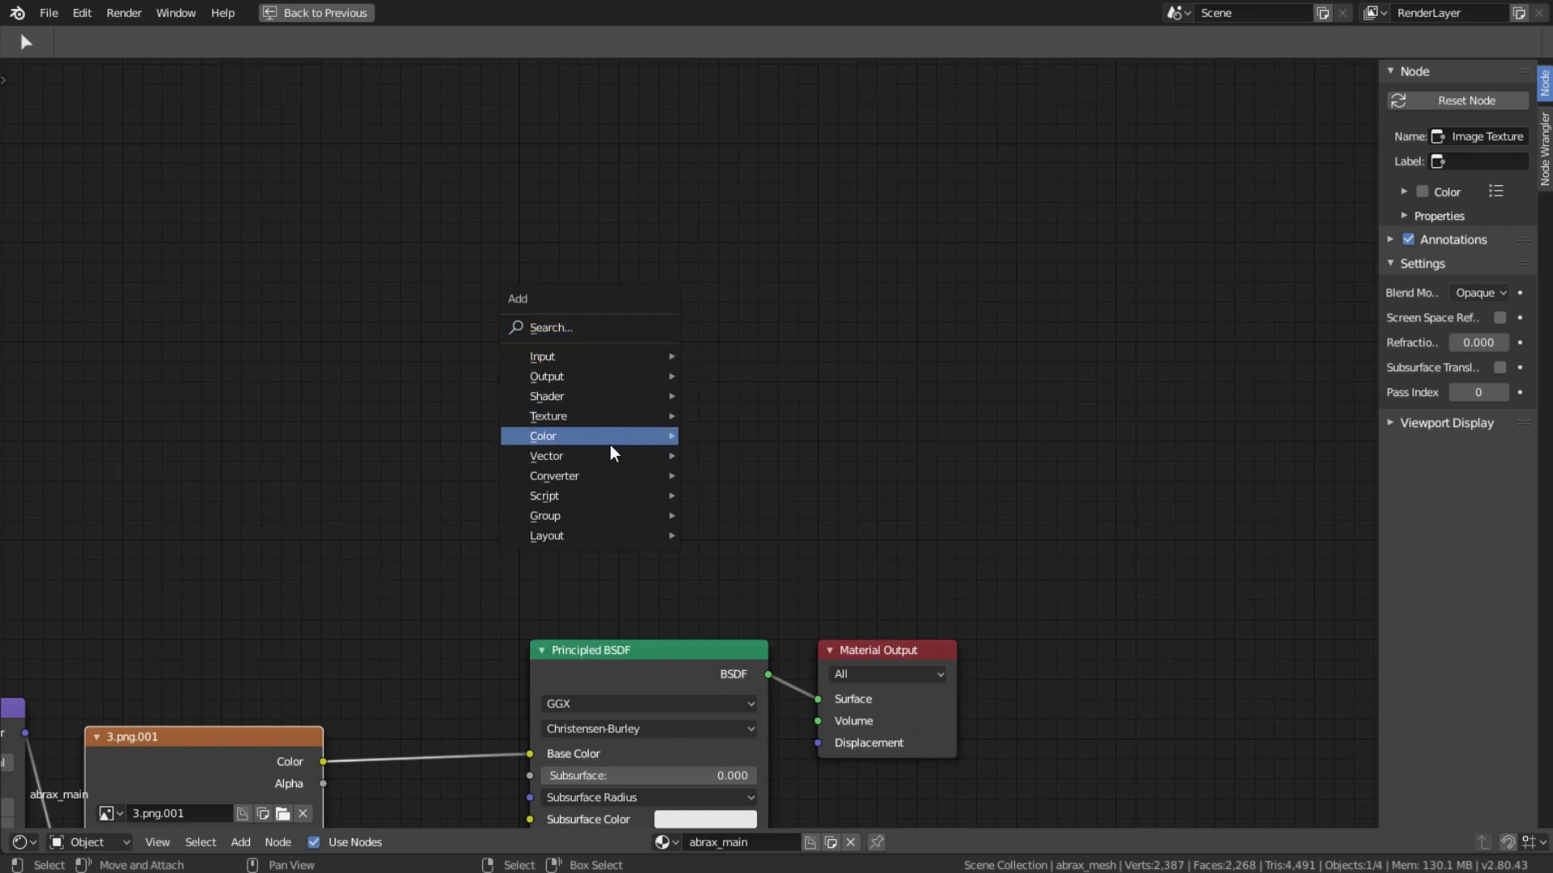
mouse_move(594, 516)
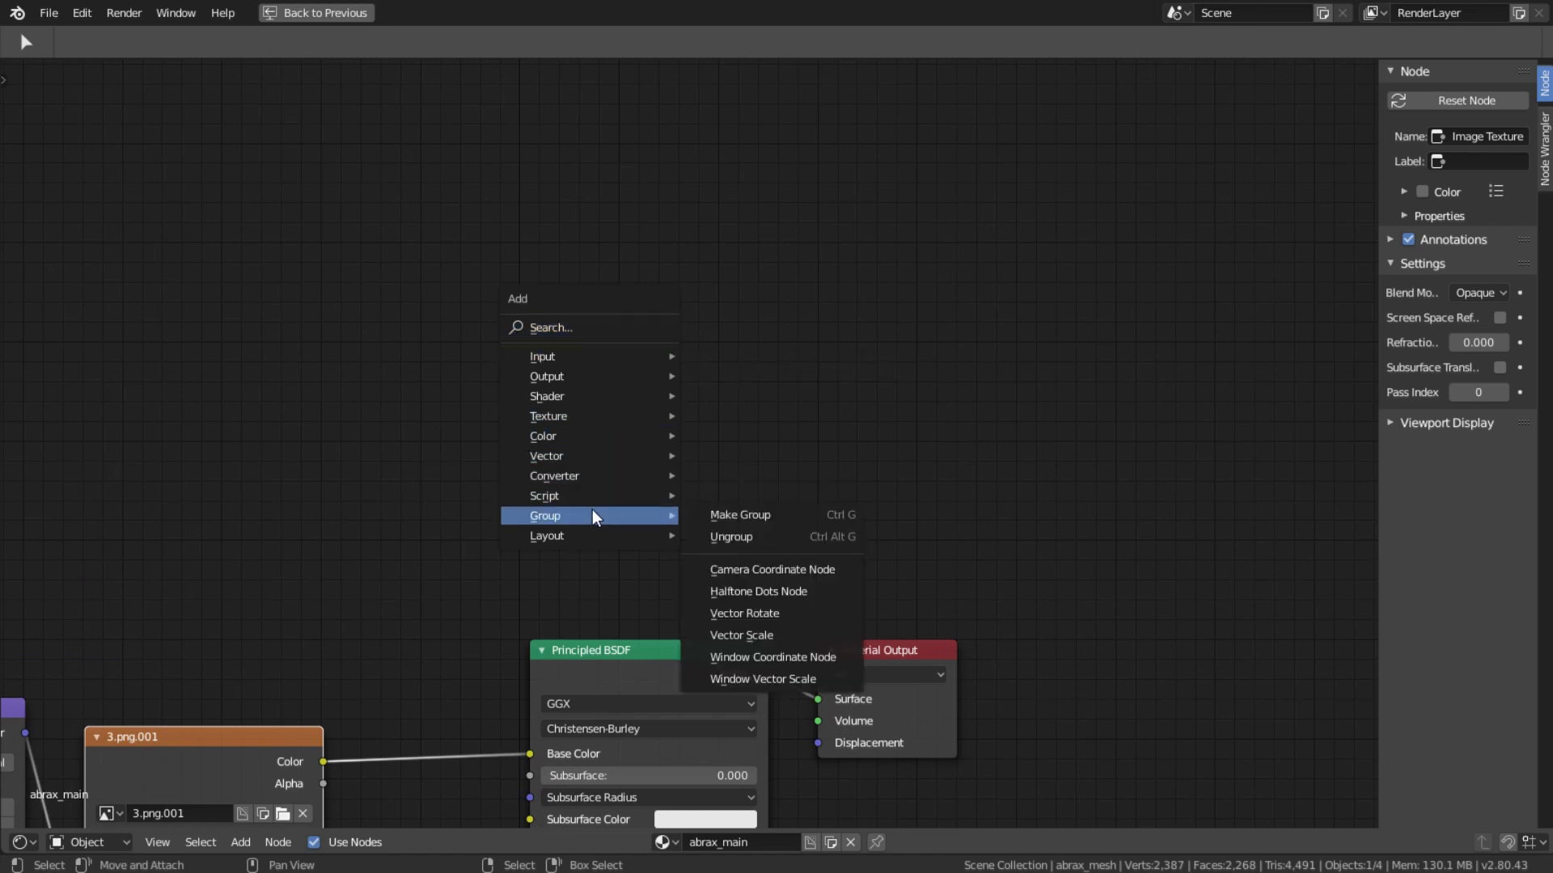
left_click(782, 593)
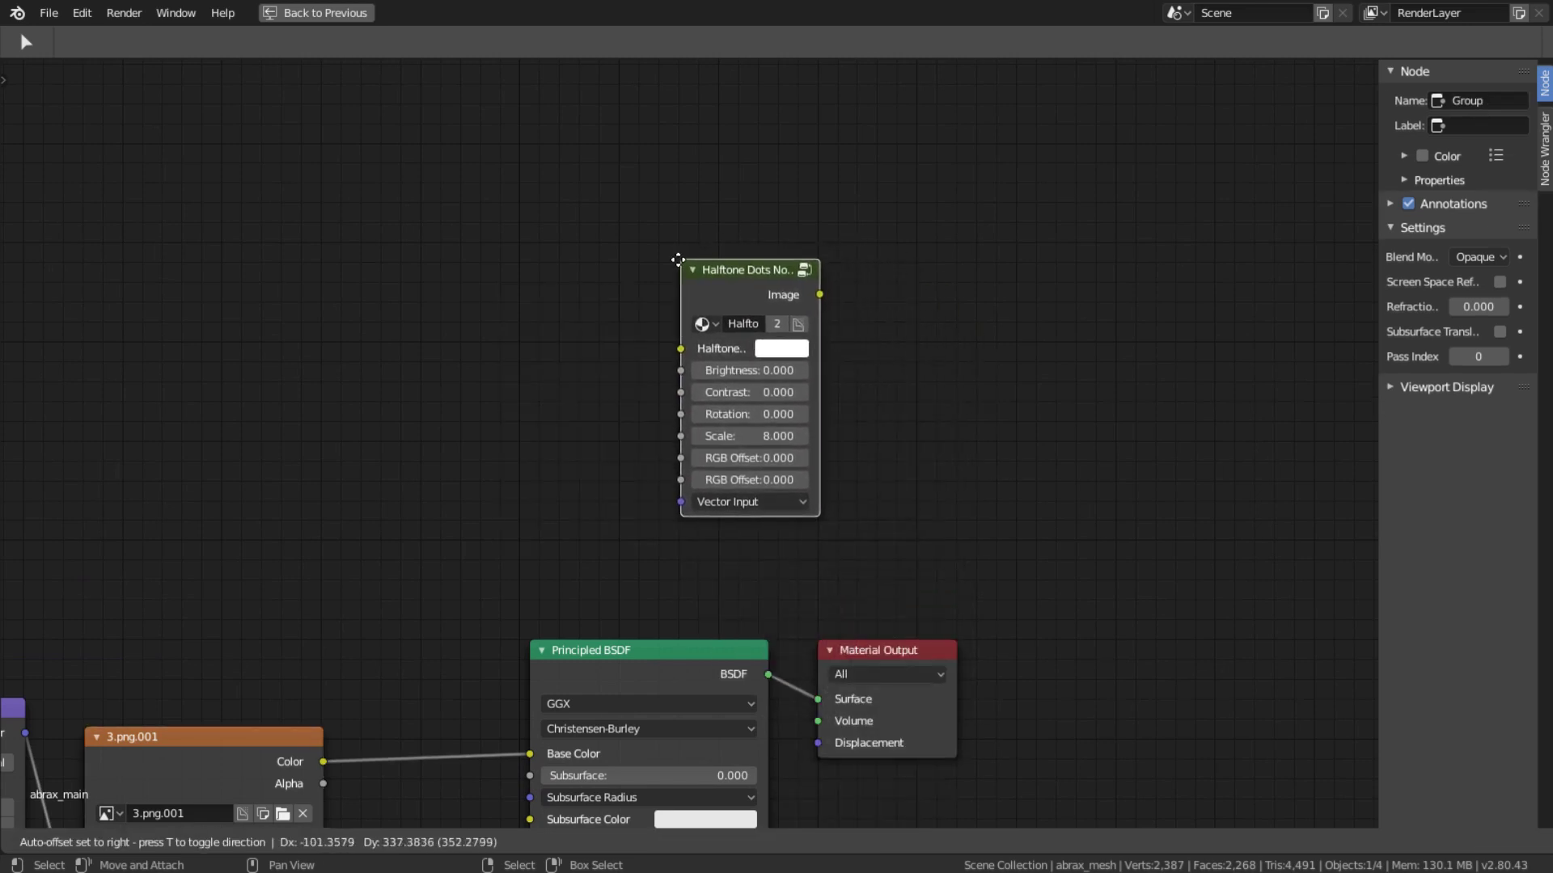
left_click(620, 294)
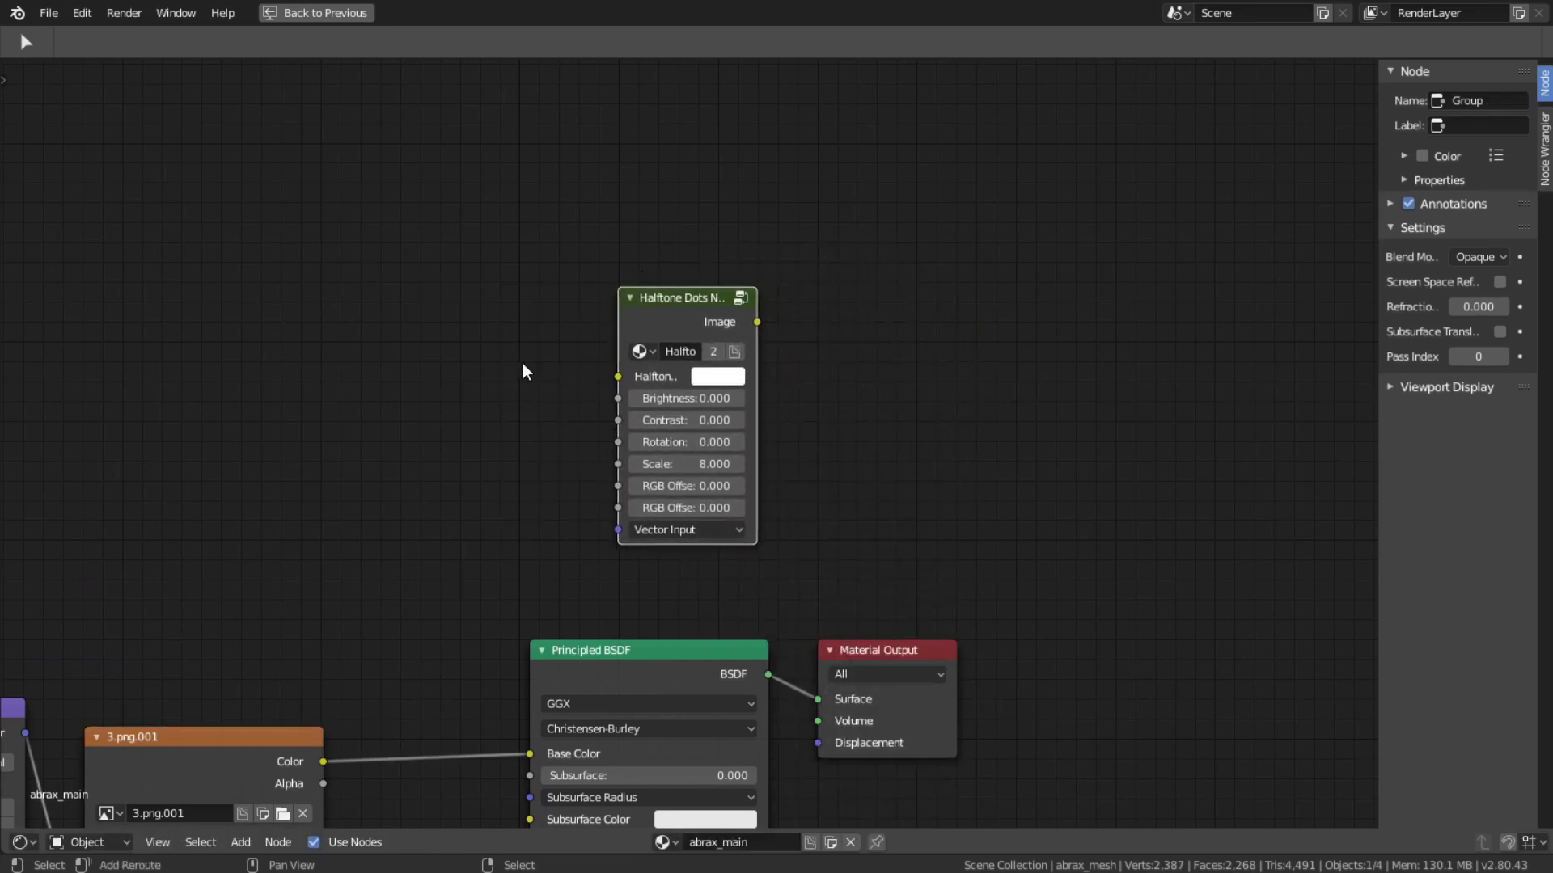
Add a Camera Coordinate Node group and connect its Camera output to the Halftone Dots node's Vector Input.
key("shift+a")
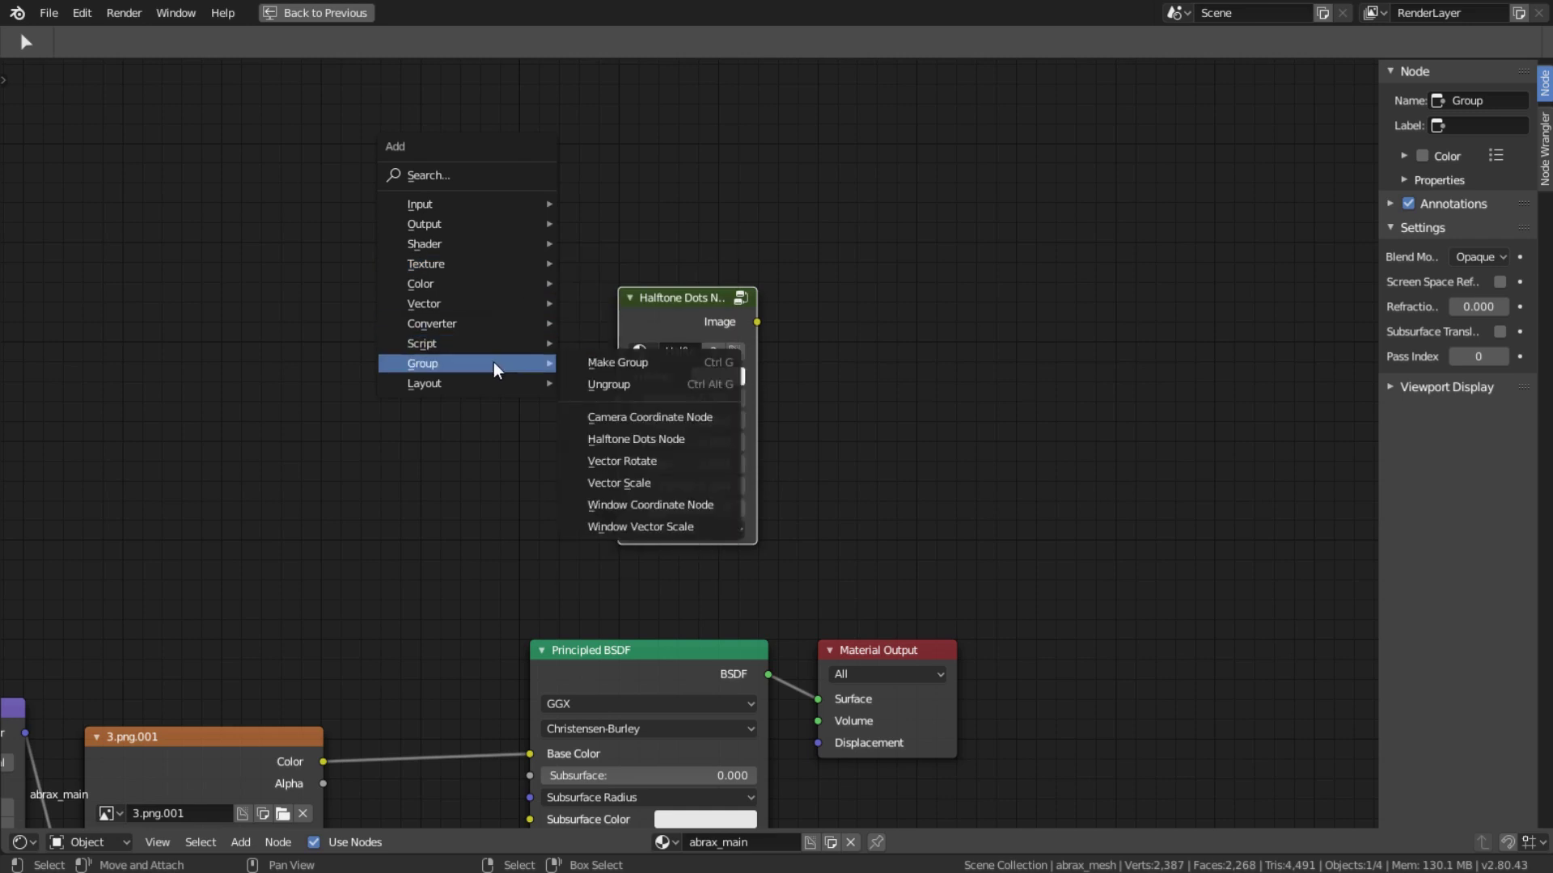
left_click(590, 418)
left_click(354, 510)
left_click_drag(494, 544, 617, 530)
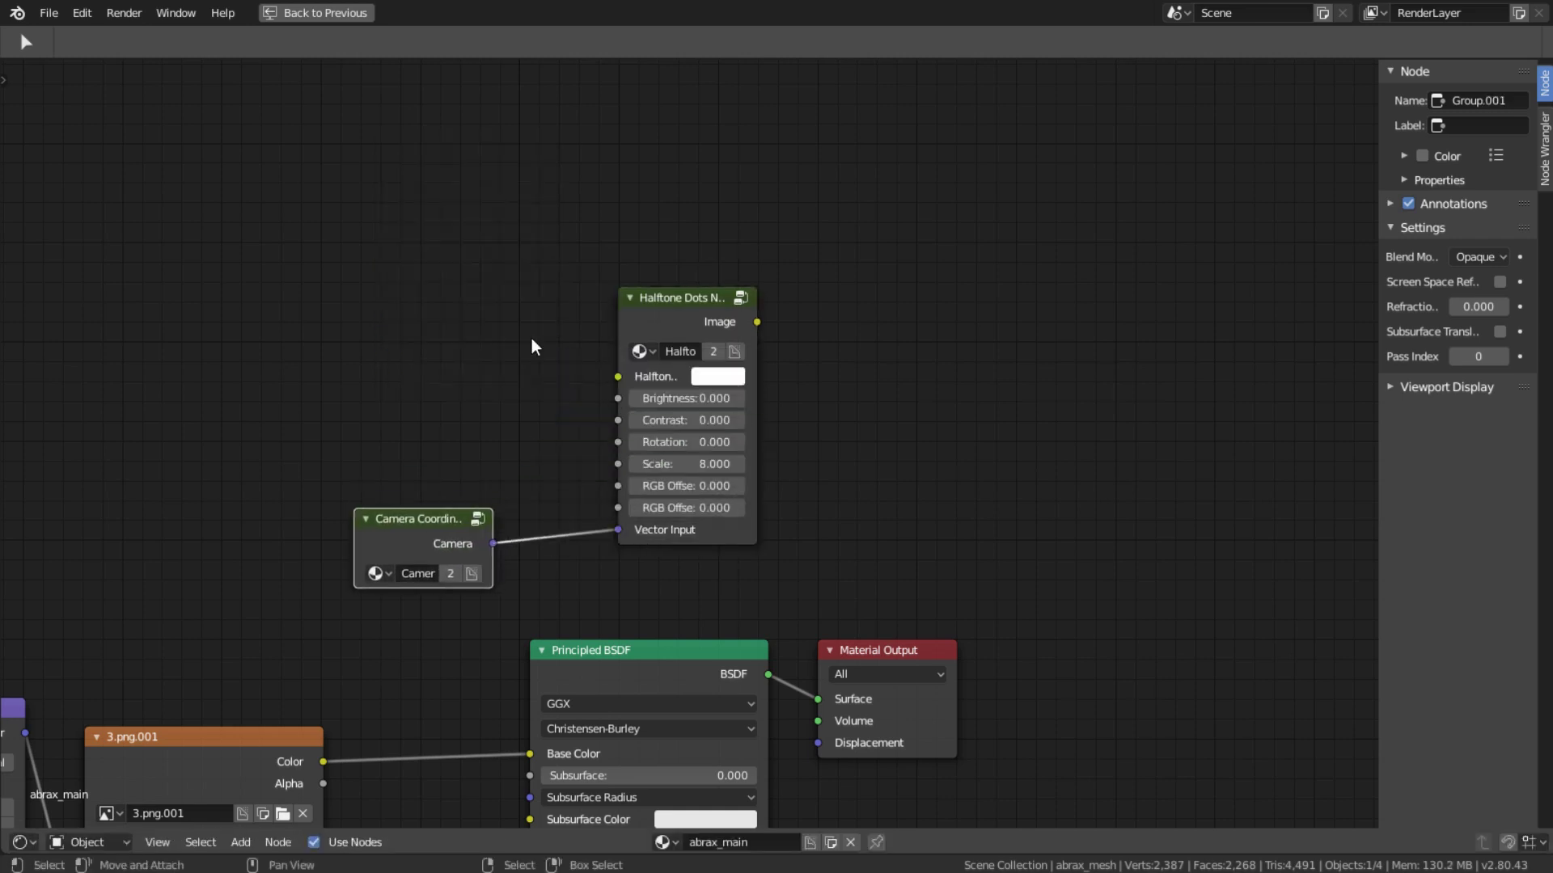
Add a second Principled BSDF beside the halftone nodes with its roughness set to 1.000.
scroll(530, 343, "down", 1)
key("shift+a")
left_click(517, 367)
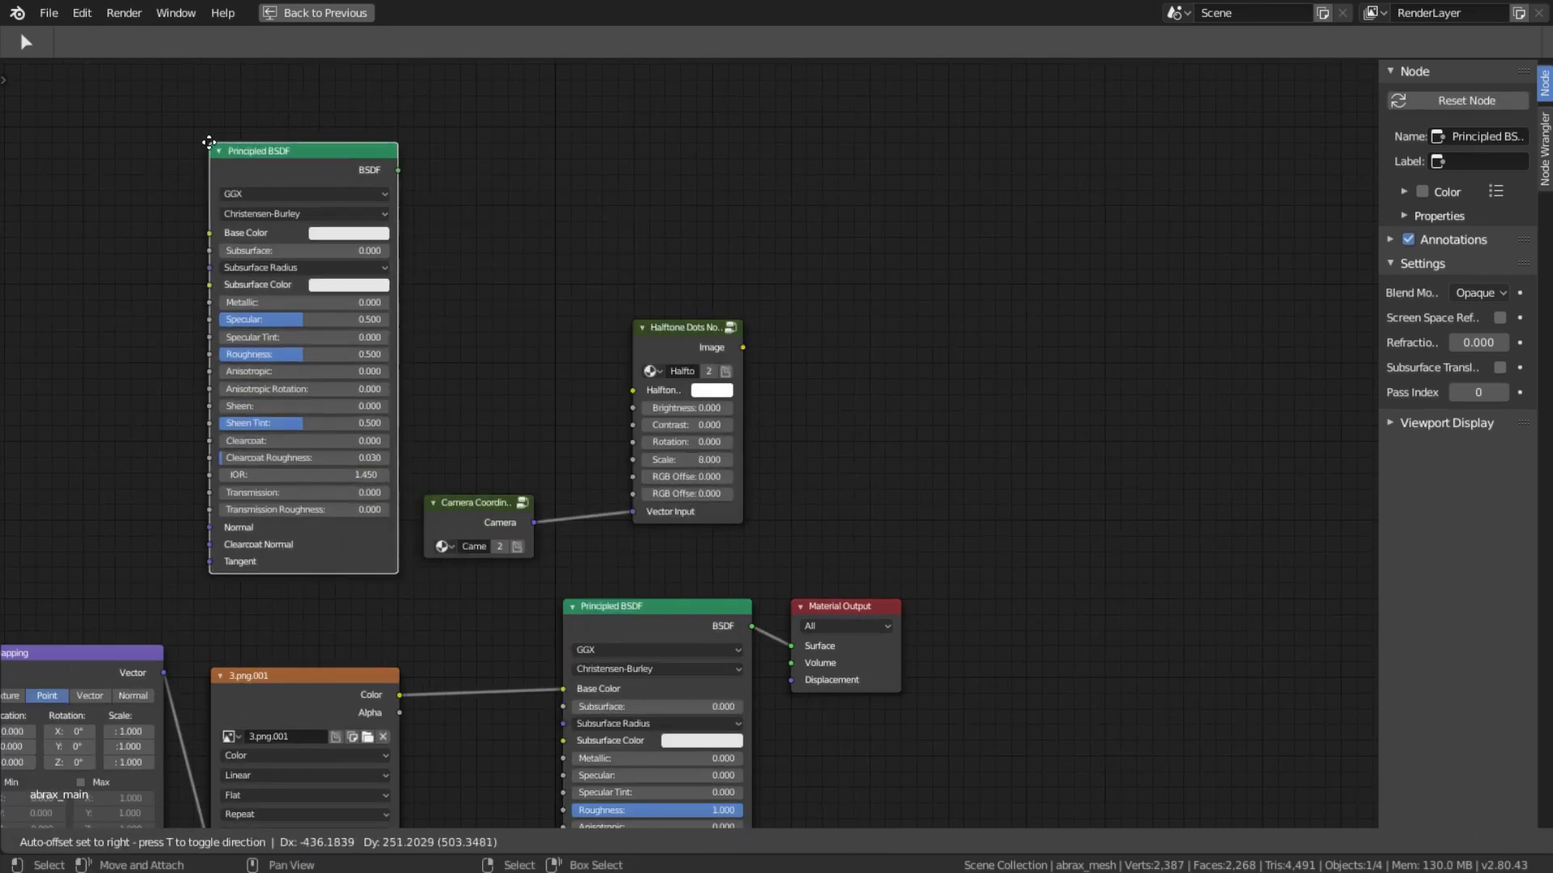
left_click(284, 331)
Insert a Shader to RGB node between the new Principled BSDF and the Halftone Base Value input, and save the file.
key("shift+a")
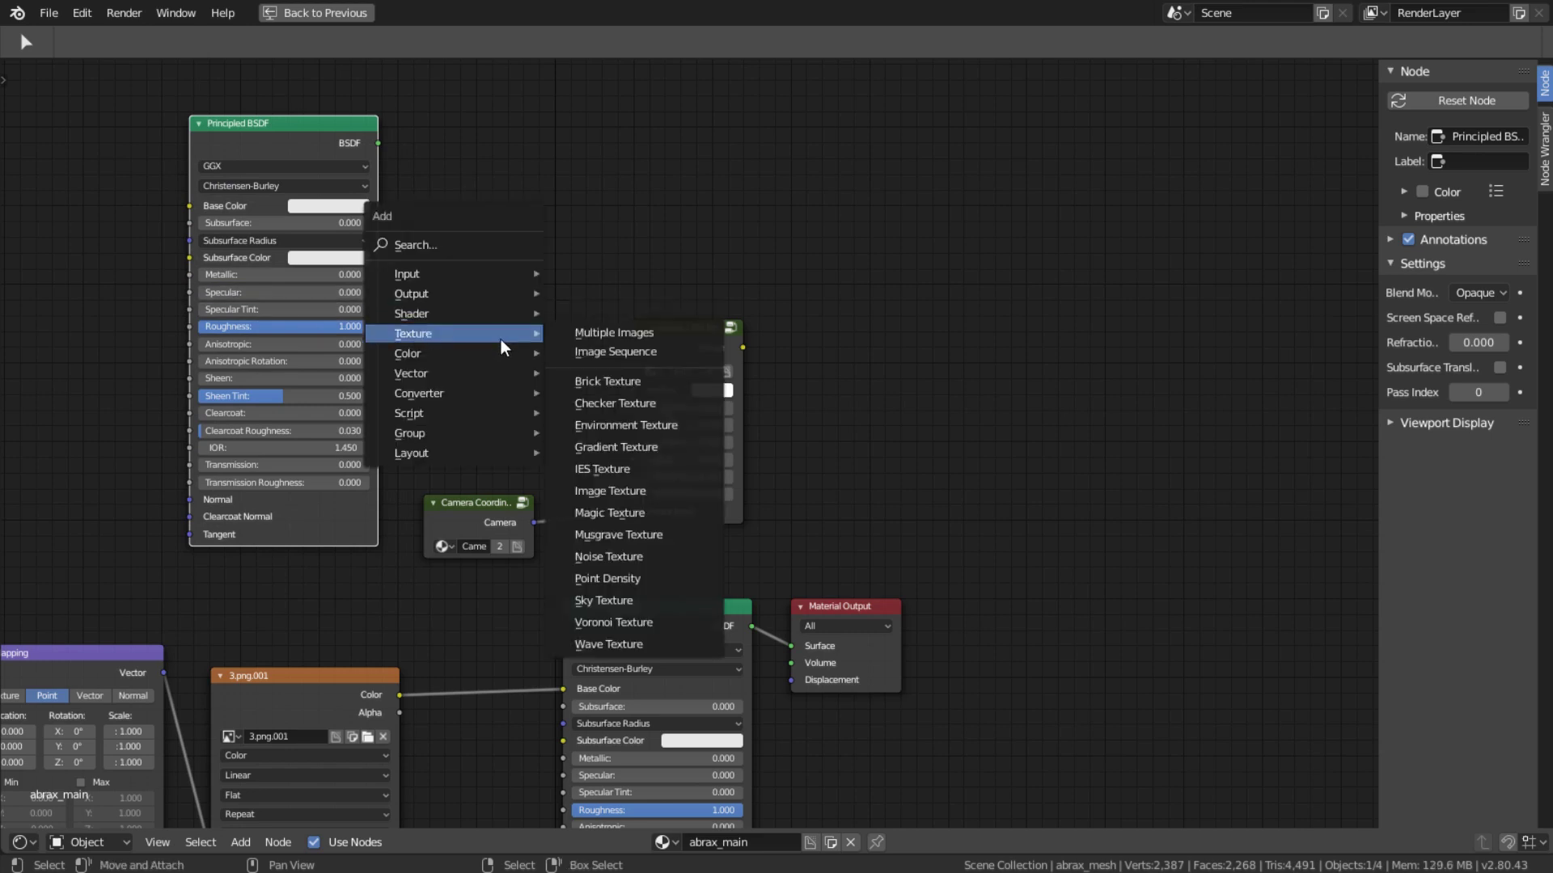
mouse_move(517, 393)
left_click(610, 609)
left_click(436, 295)
left_click_drag(377, 143, 435, 359)
left_click_drag(545, 322, 645, 395)
key("ctrl+s")
Connect the Halftone Dots image output to the Material Output's Surface and restore the layout with the 3D viewport.
left_click_drag(743, 347, 784, 524)
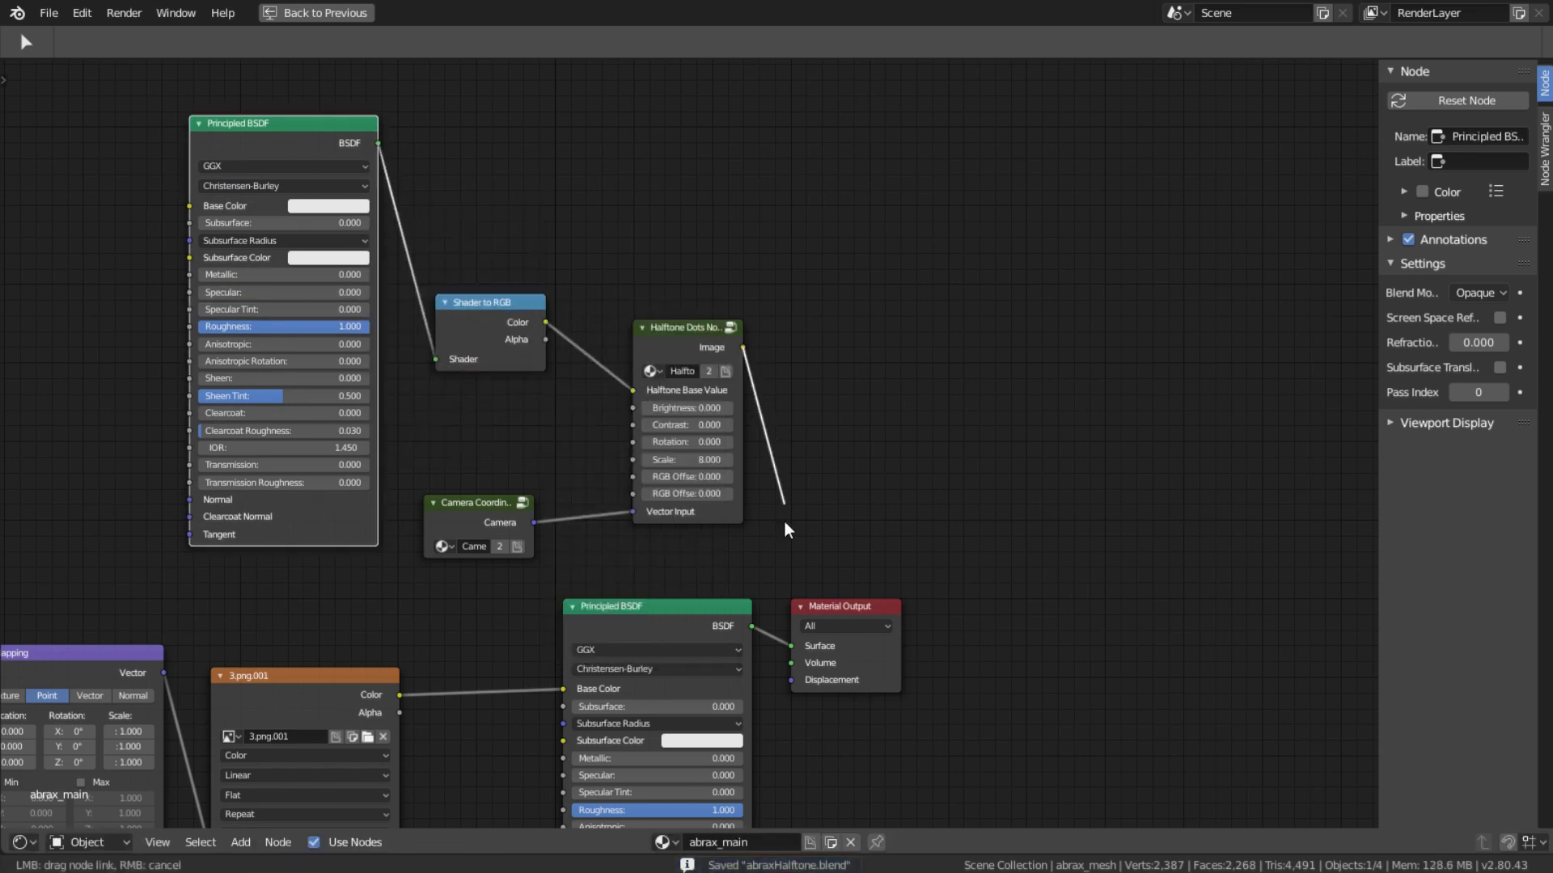
left_click_drag(791, 653, 791, 646)
key("ctrl+space")
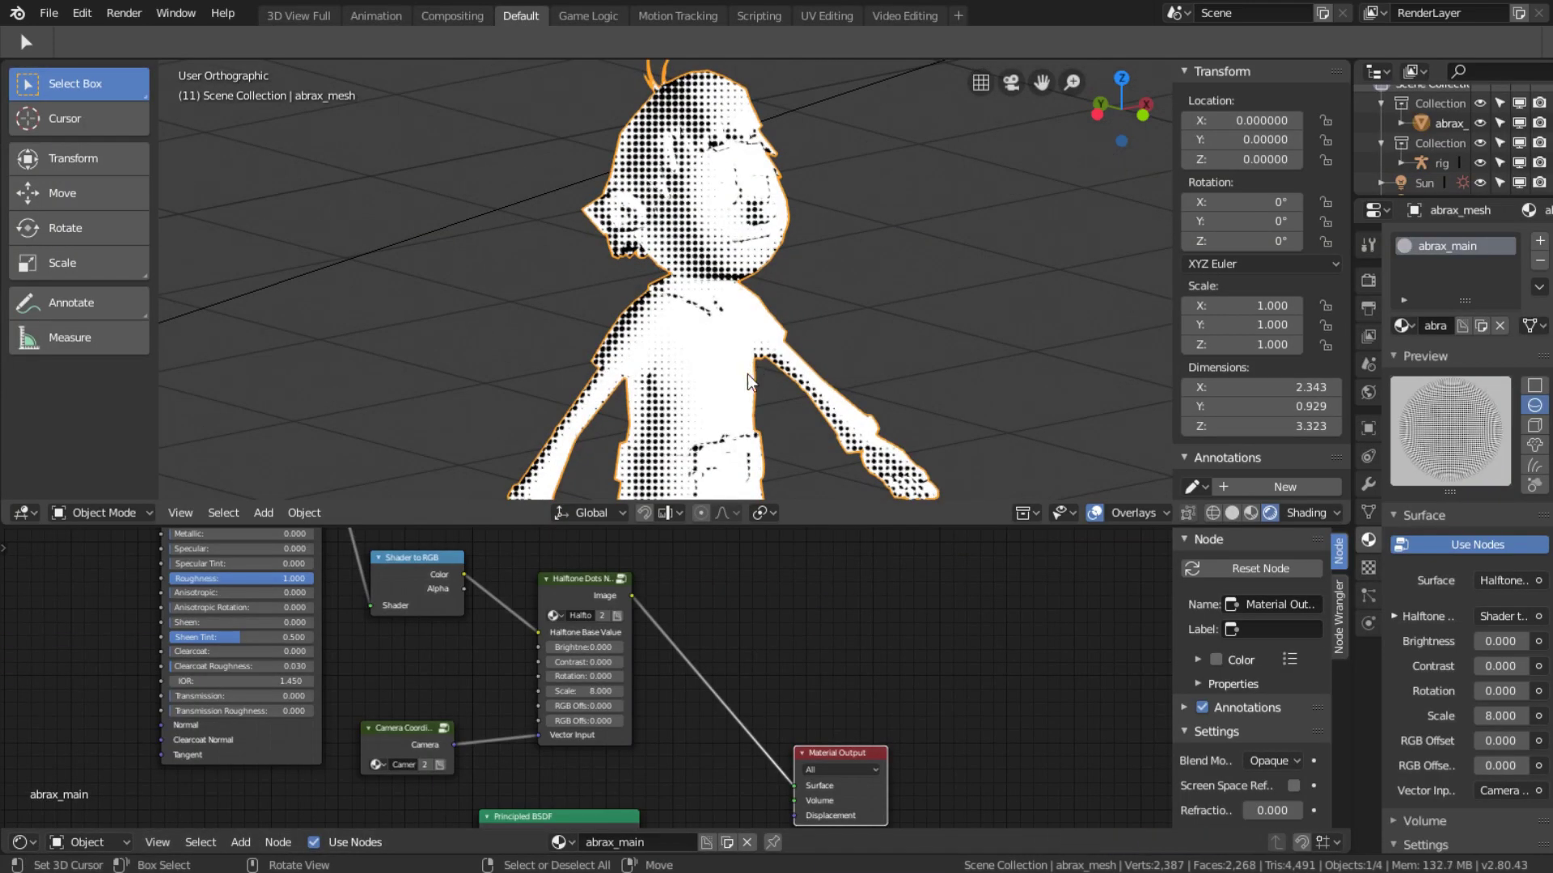
Preview the 3.png.001 texture and the Halftone Dots output separately on the character.
scroll(751, 385, "up", 3)
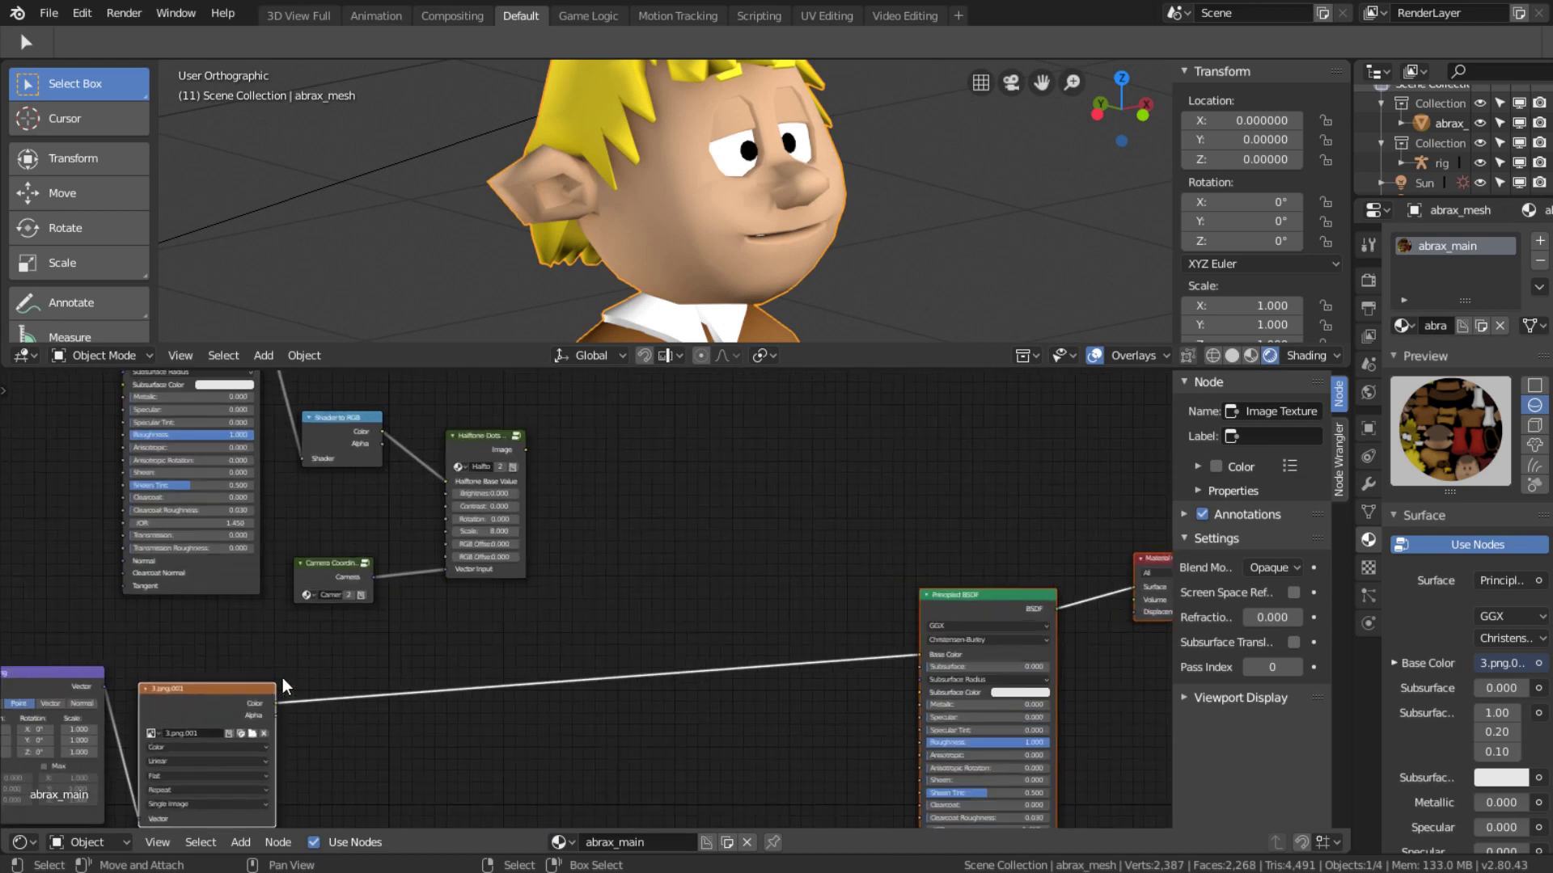
left_click(245, 695, "ctrl+shift")
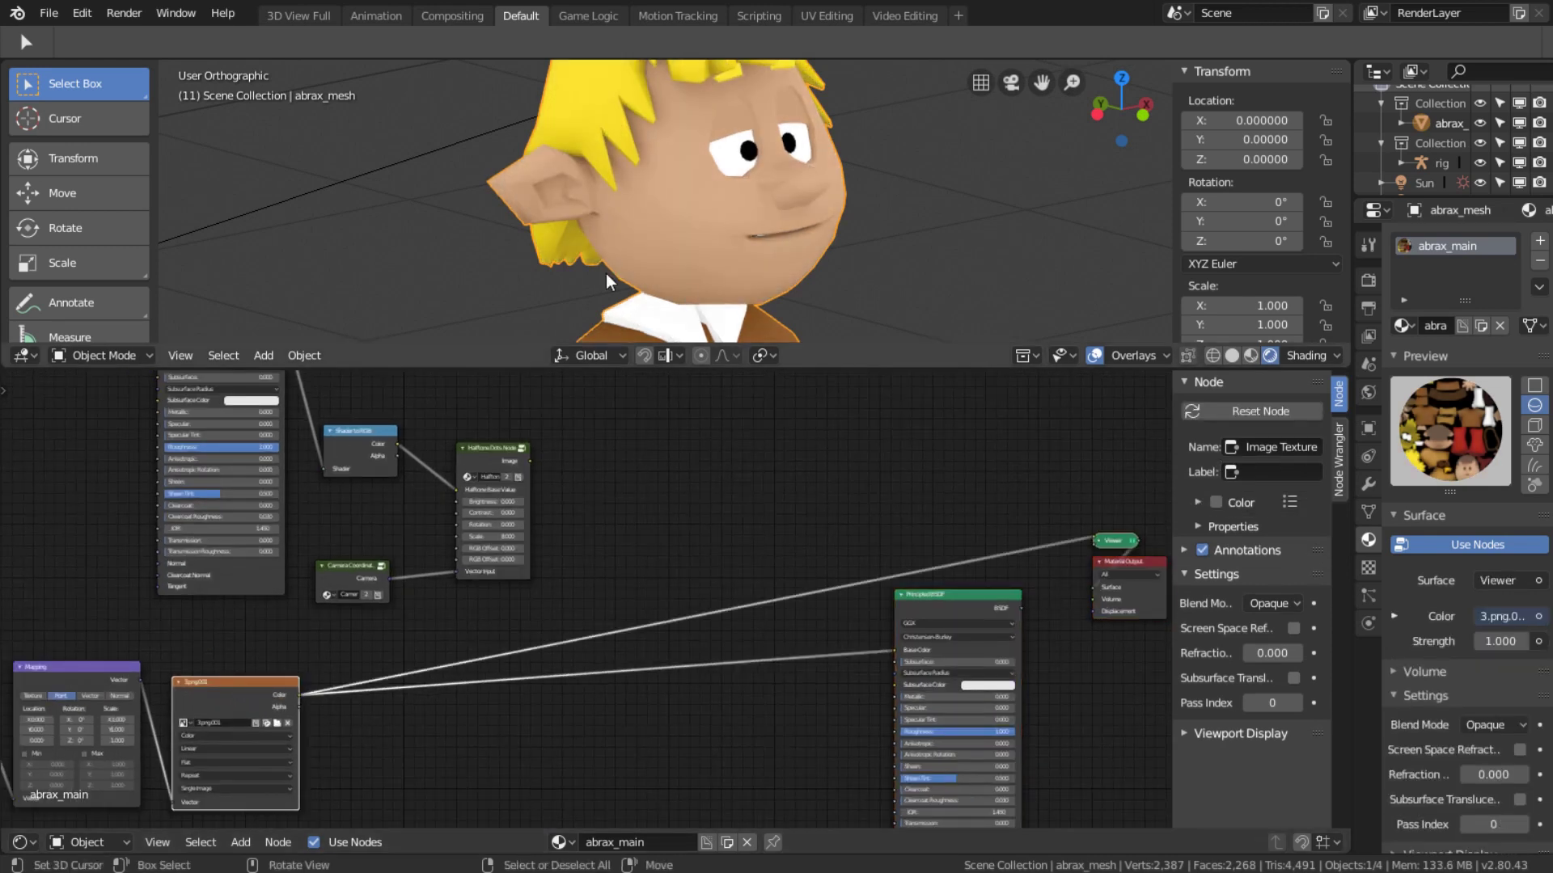
left_click(499, 450, "ctrl+shift")
Insert a color Mix node between the 3.png.001 texture and Base Color, and feed the halftone image into Color2.
key("shift+a")
mouse_move(676, 555)
left_click(775, 657)
left_click(673, 602)
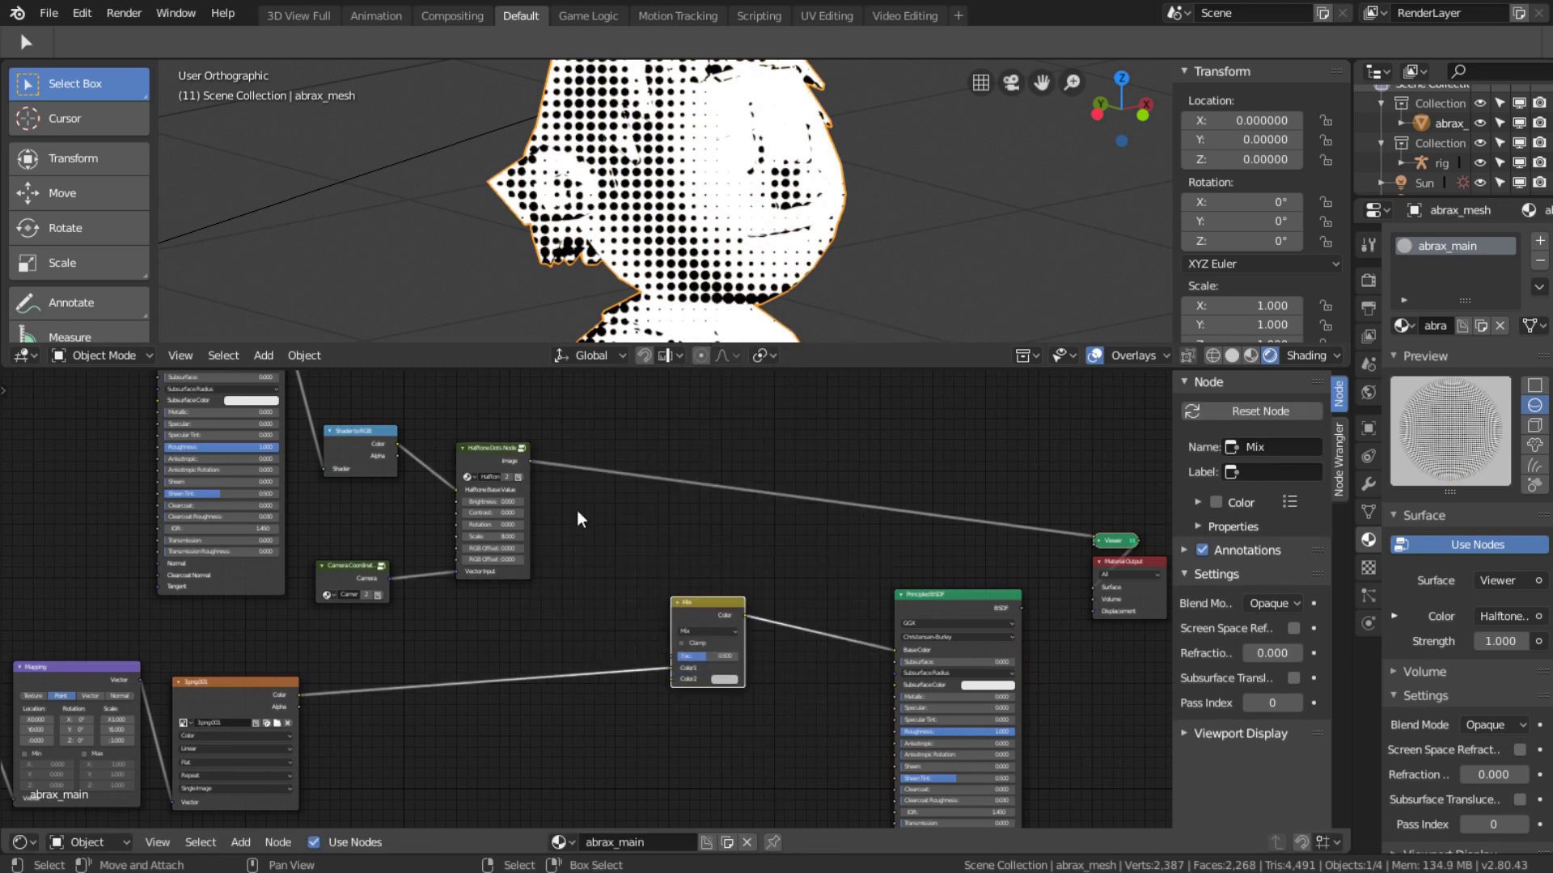
left_click_drag(530, 461, 699, 679)
Set the Mix node's blend type to Multiply and its factor to 1.000.
left_click(812, 660)
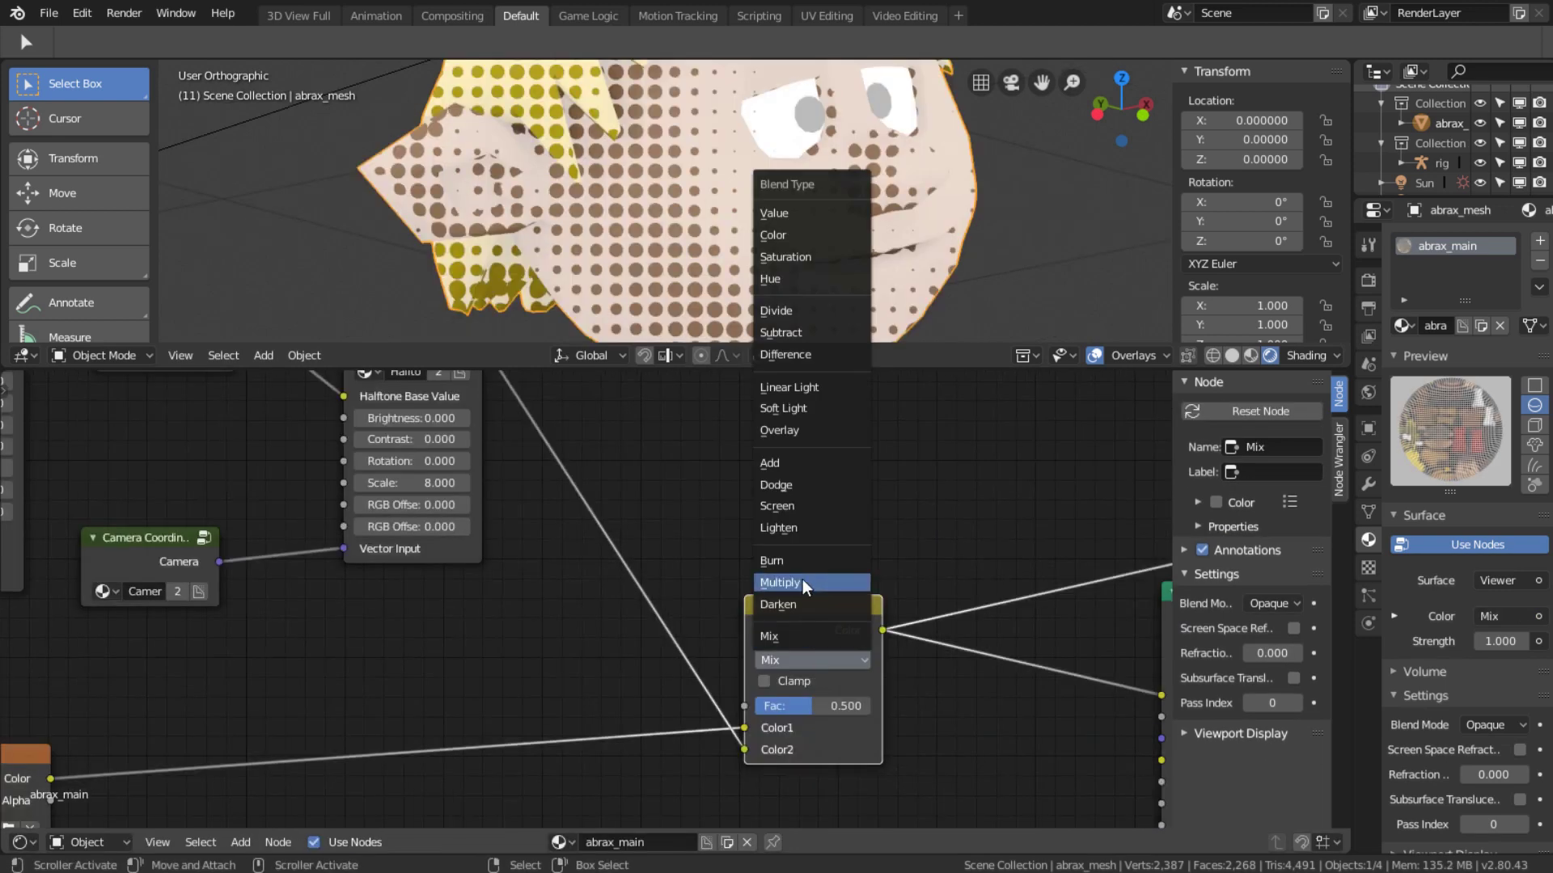
left_click(802, 582)
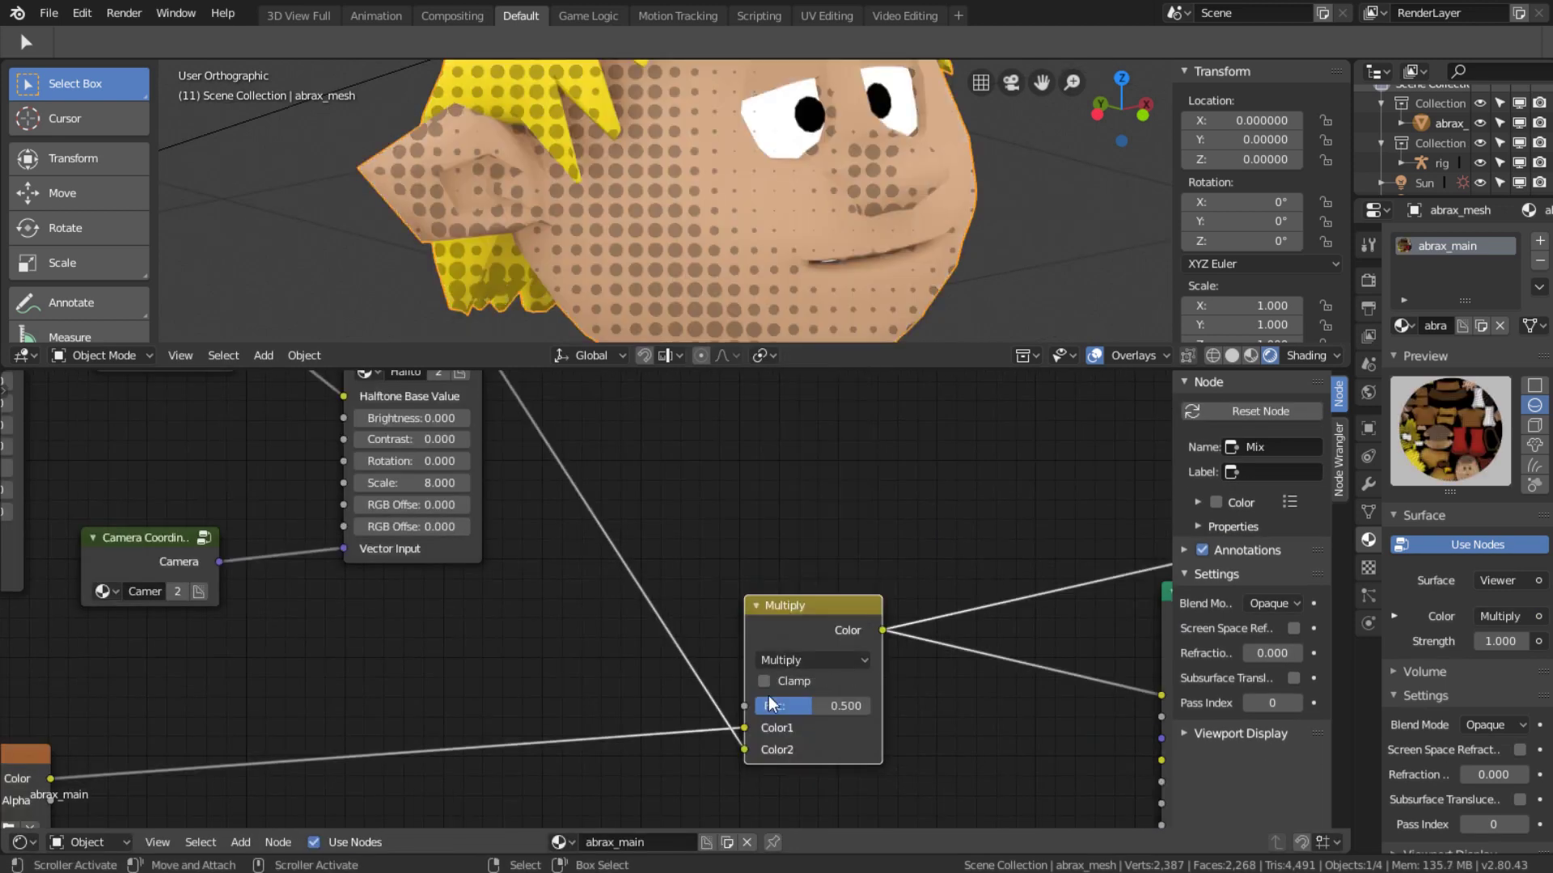
left_click_drag(768, 704, 869, 703)
Set the Halftone Dots node's scale to 16, rotation to 45 and contrast to -0.240.
scroll(808, 596, "down", 8)
middle_click_drag(520, 525, 695, 614)
scroll(695, 615, "up", 10)
scroll(695, 622, "up", 2)
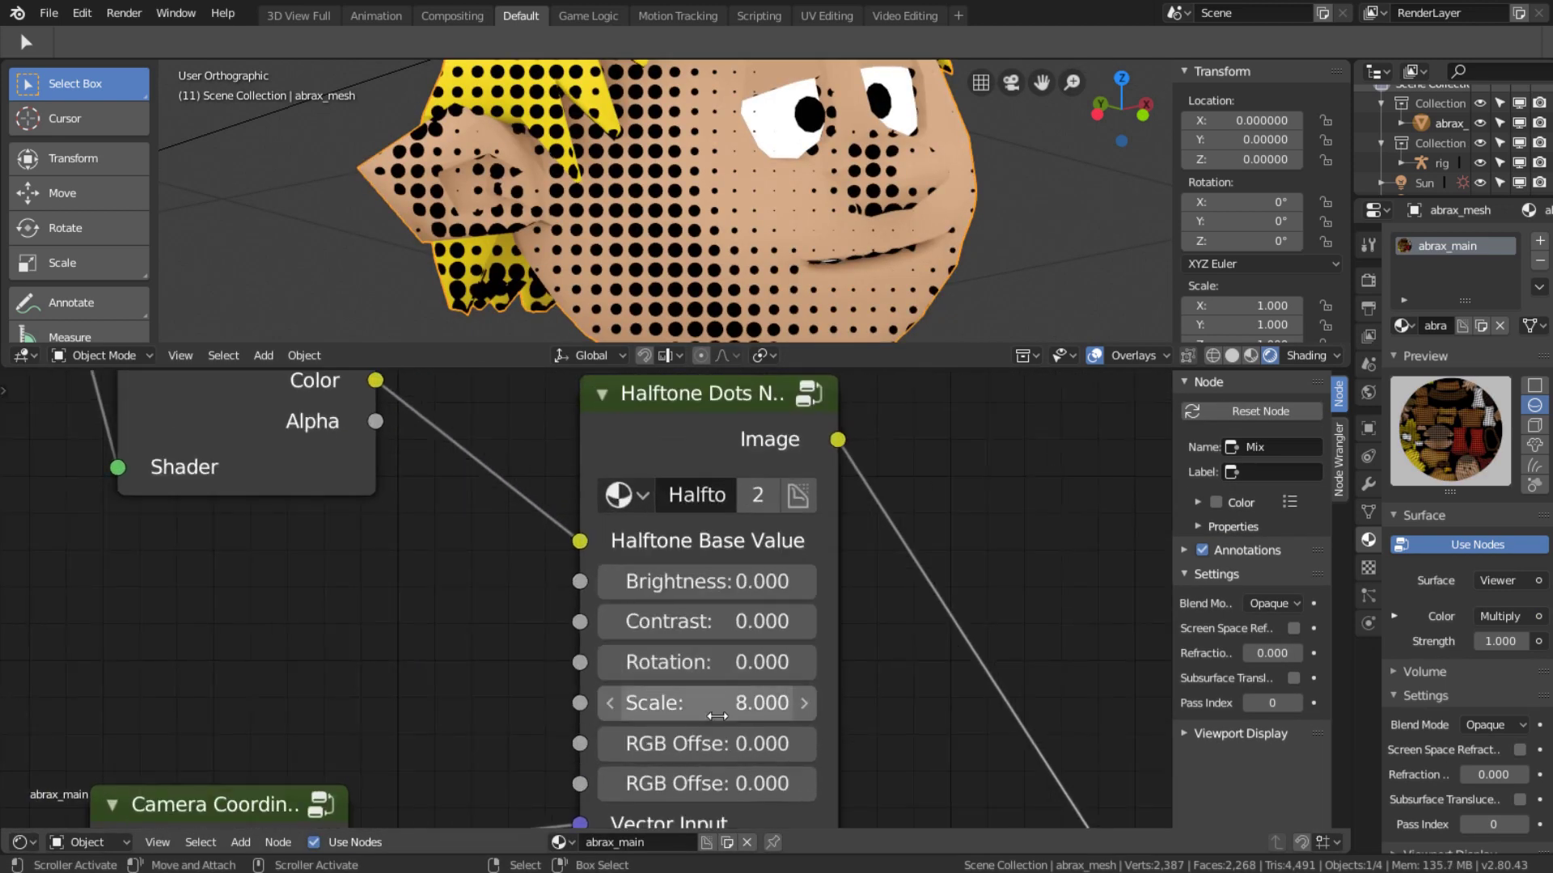
left_click(718, 717)
type("16")
key("Return")
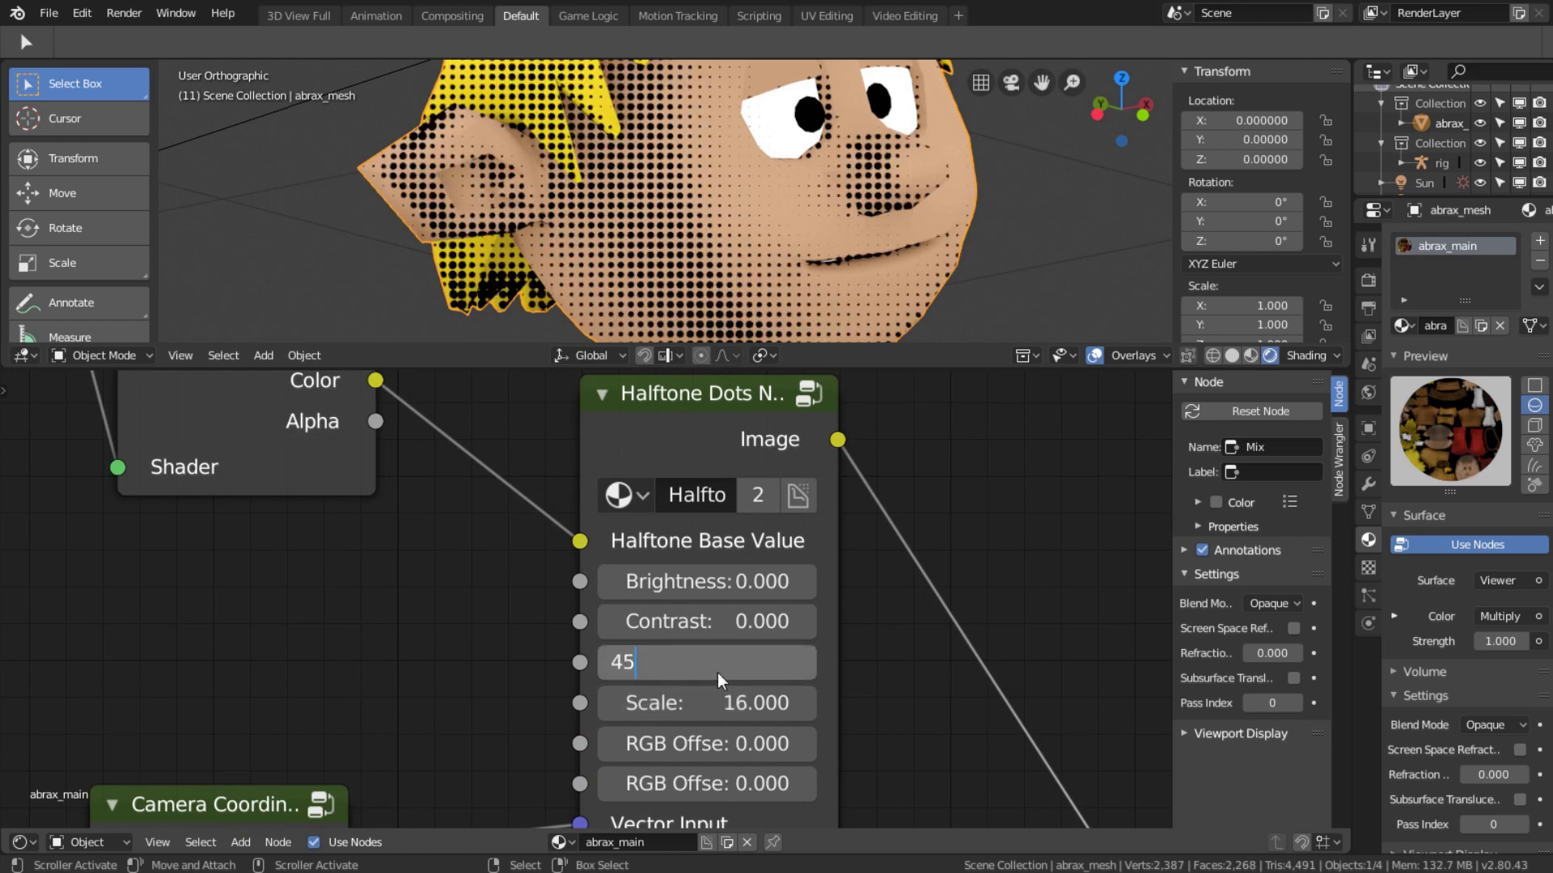
key("Return")
mouse_move(720, 621)
left_mouse_down()
mouse_move(965, 621)
mouse_move(699, 621)
left_mouse_up()
Try the Burn and Lighten blend types on the mix node and return it to Multiply.
scroll(888, 630, "down", 12)
middle_click_drag(788, 683, 581, 535)
scroll(581, 535, "up", 2)
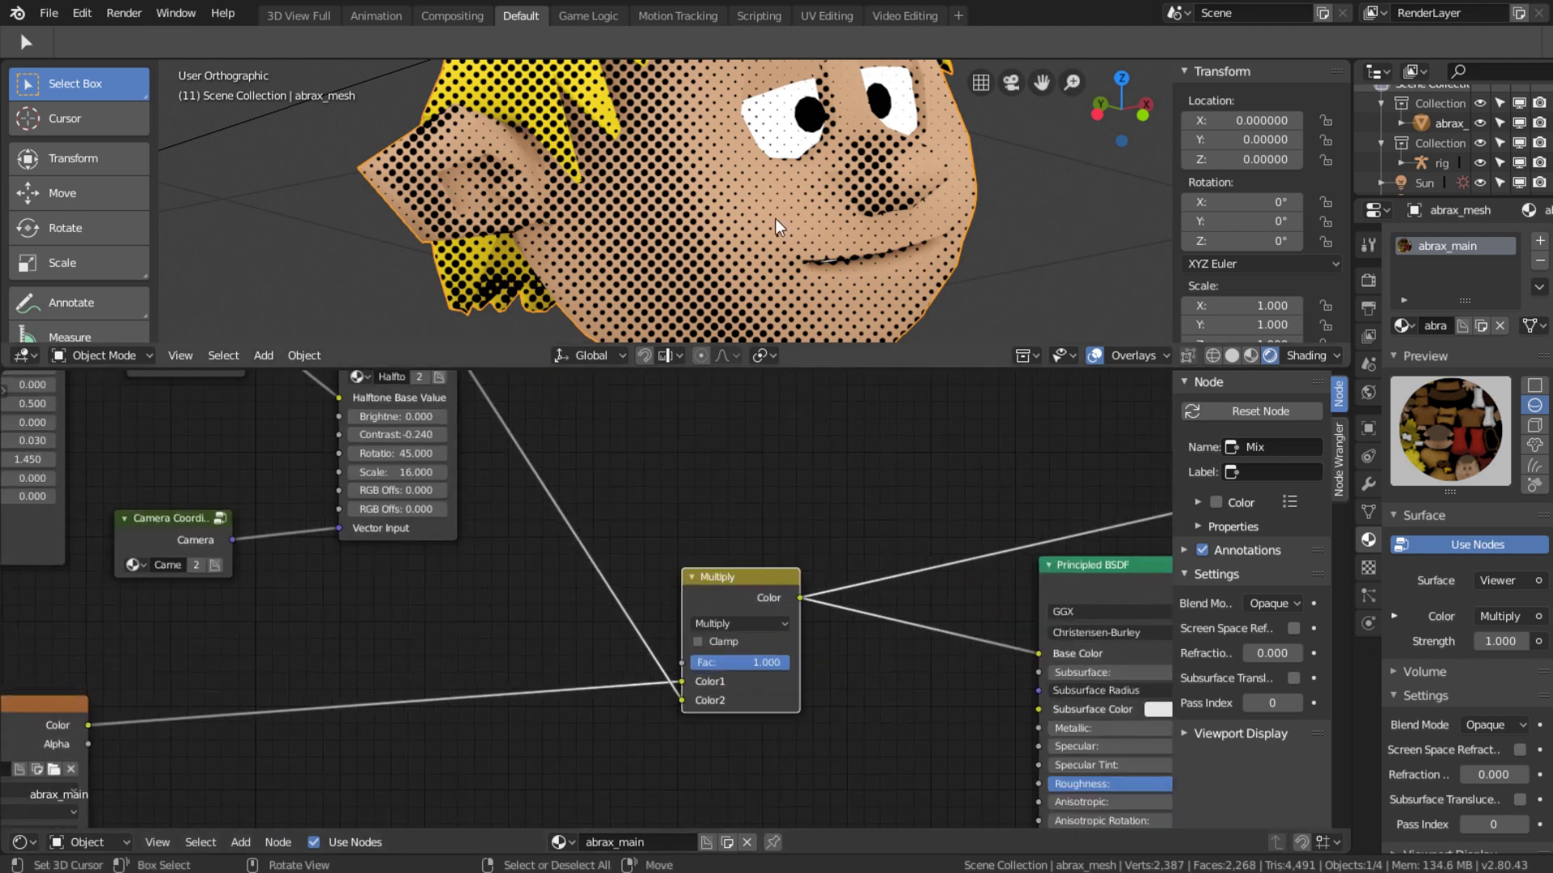
scroll(590, 602, "up", 2)
left_click(813, 634)
left_click(763, 509)
left_click(812, 634)
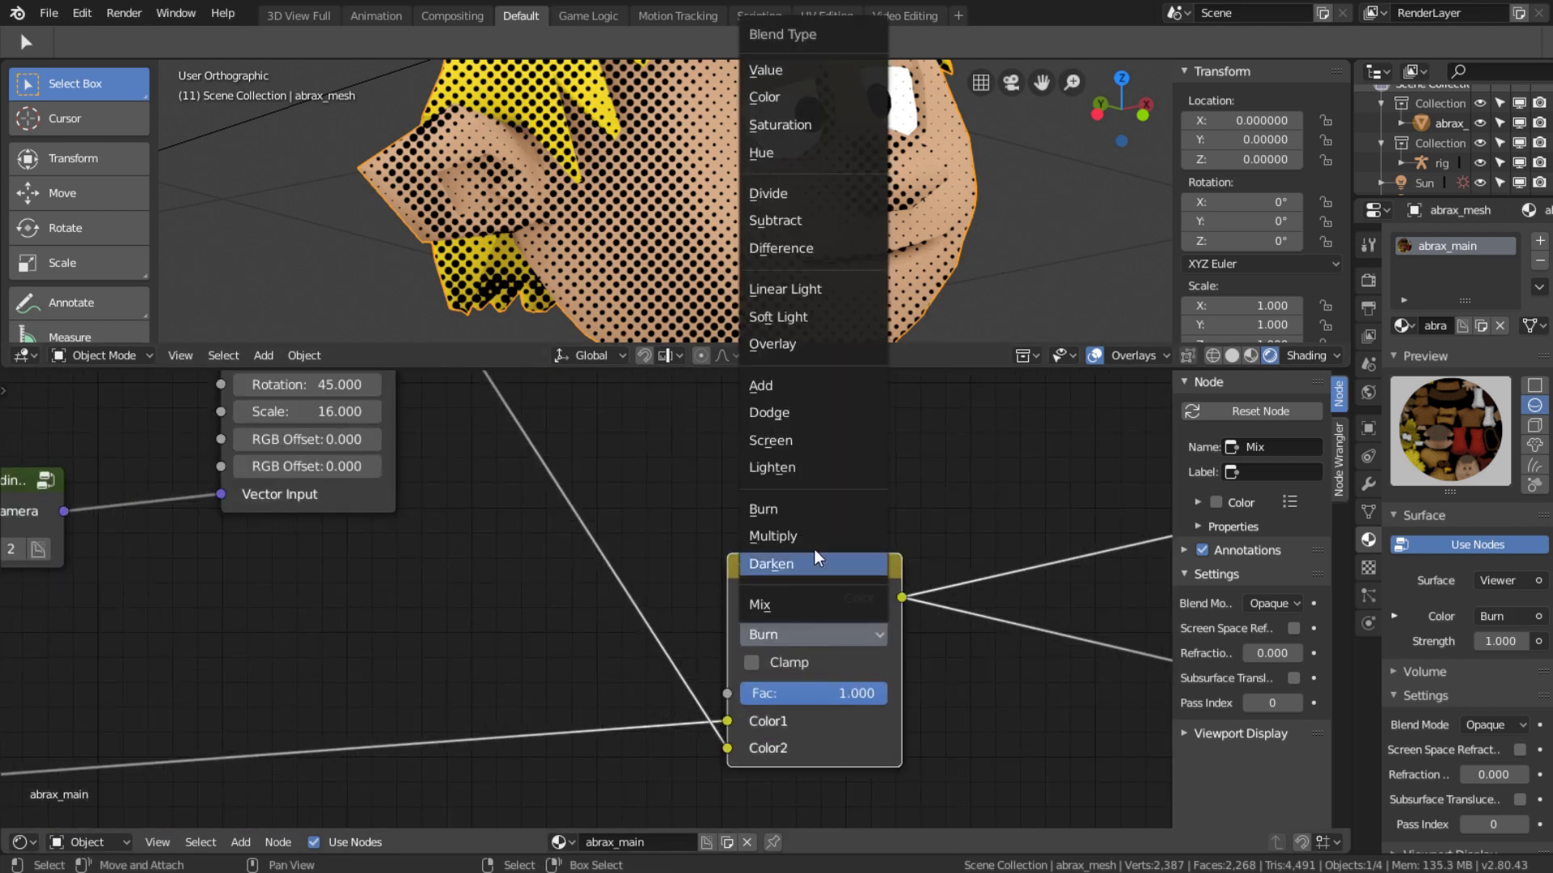
left_click(809, 468)
left_click(812, 634)
left_click(808, 536)
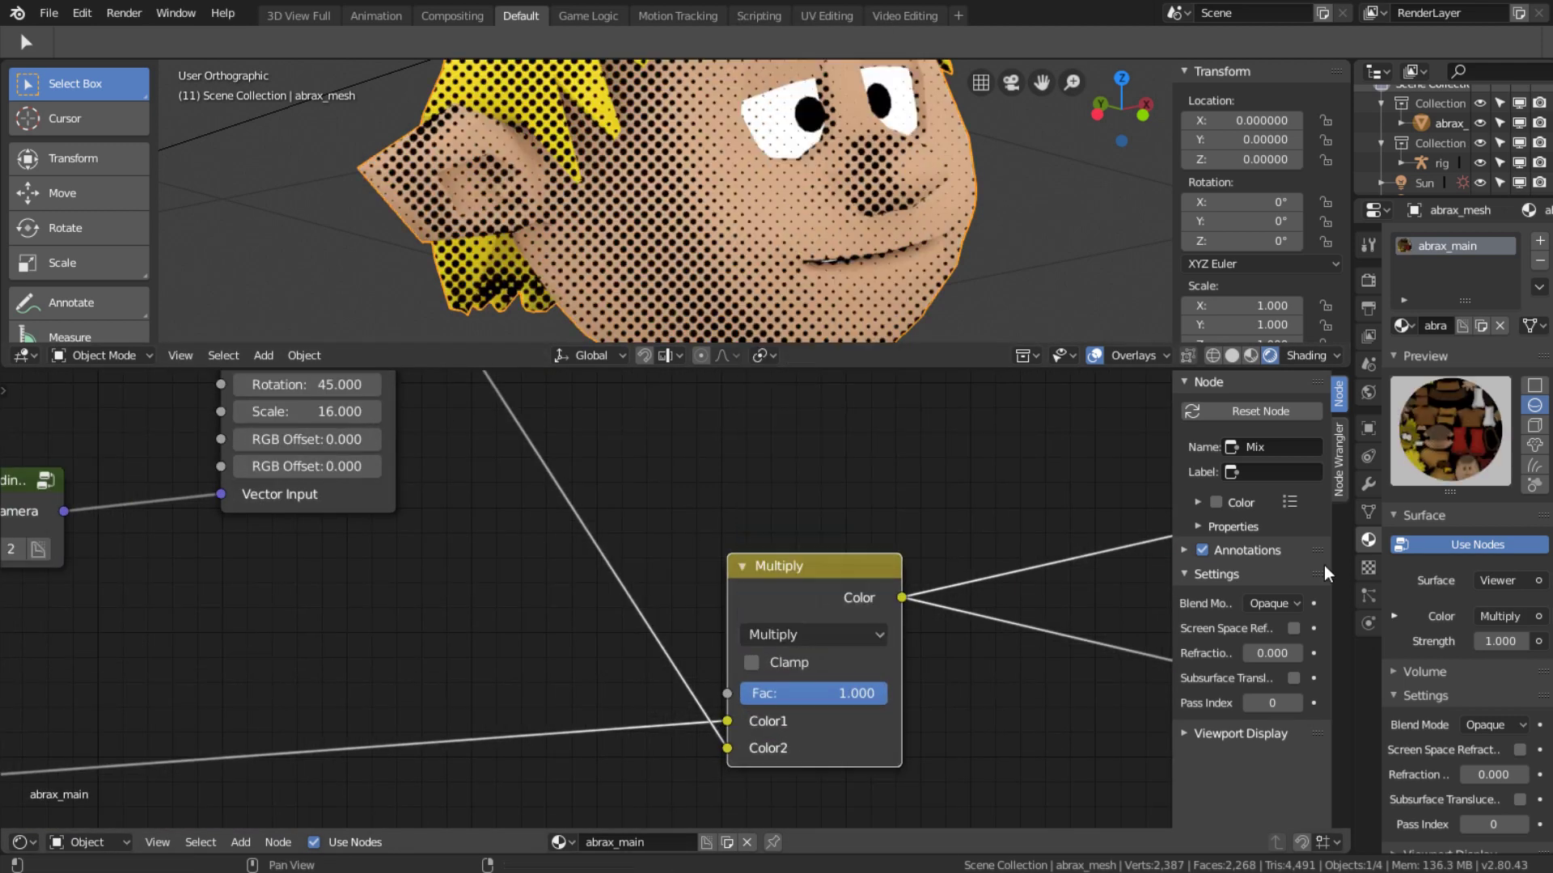
Set the blend type to Mix and reroute the halftone image into Fac and the texture color into Color2.
left_click(801, 637)
left_click(769, 607)
mouse_move(727, 748)
left_mouse_down()
mouse_move(727, 693)
mouse_move(731, 753)
left_mouse_up()
Set the Mix node's Color1 to a dark reddish brown and check the dots on the character's face.
left_click(854, 720)
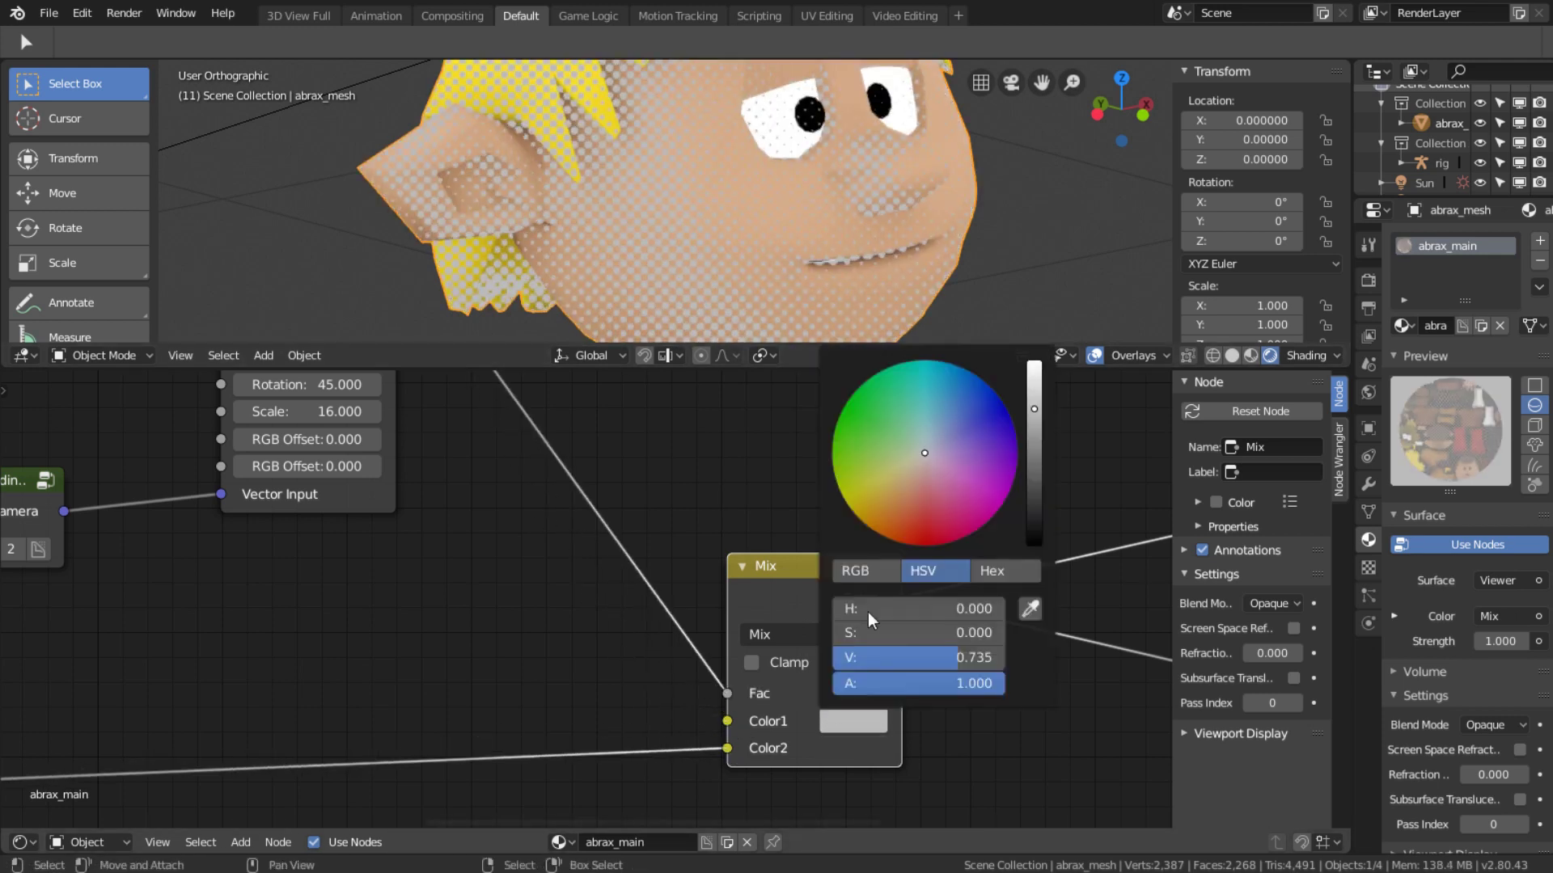
left_click(893, 512)
scroll(896, 526, "down", 5)
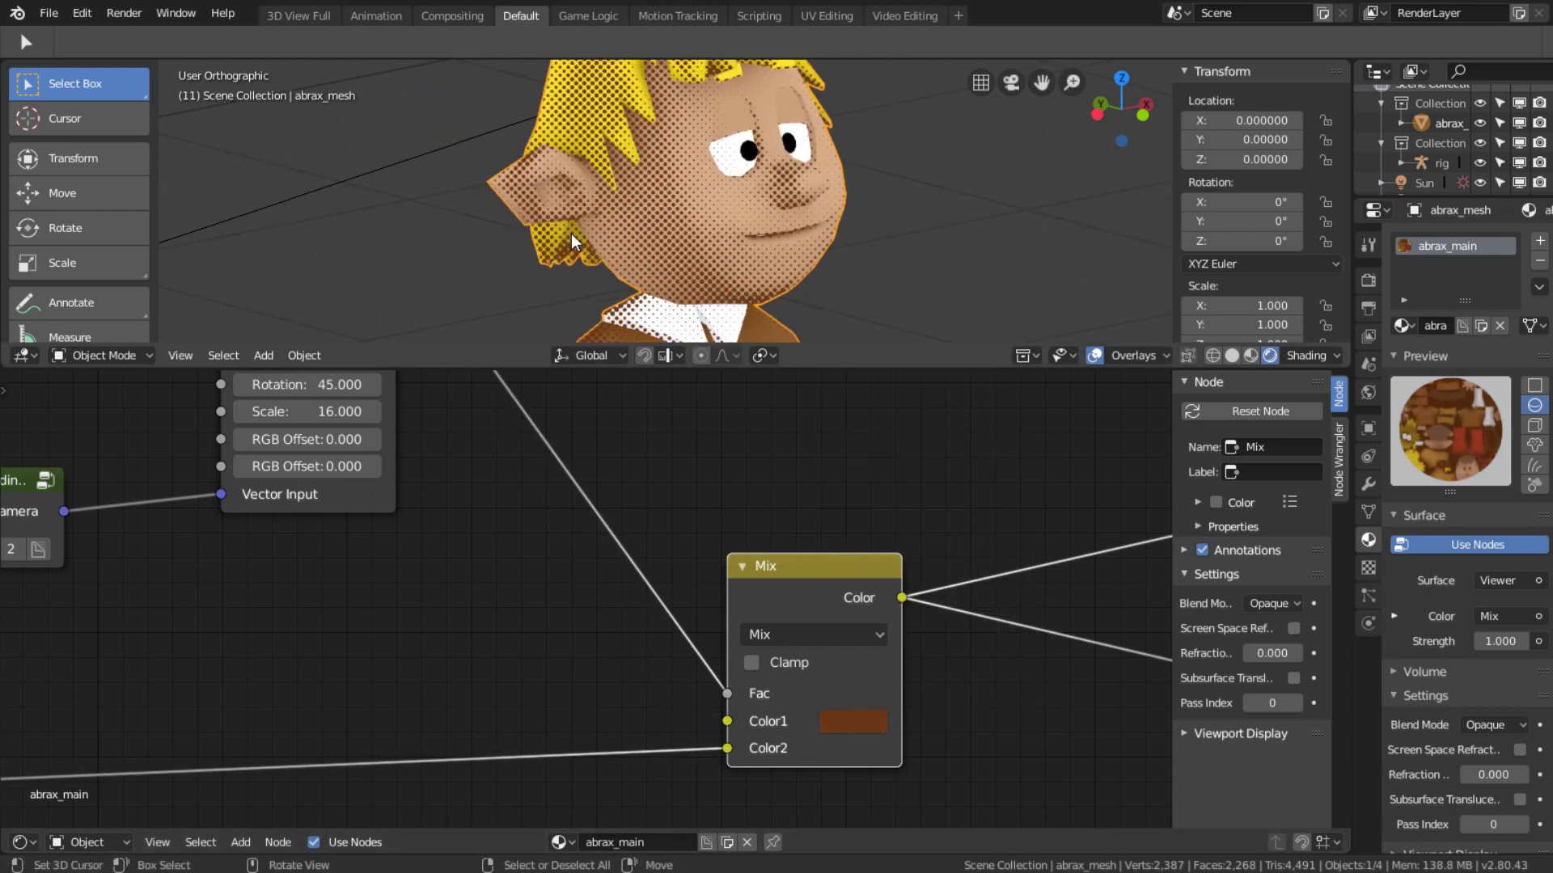
scroll(745, 592, "down", 4)
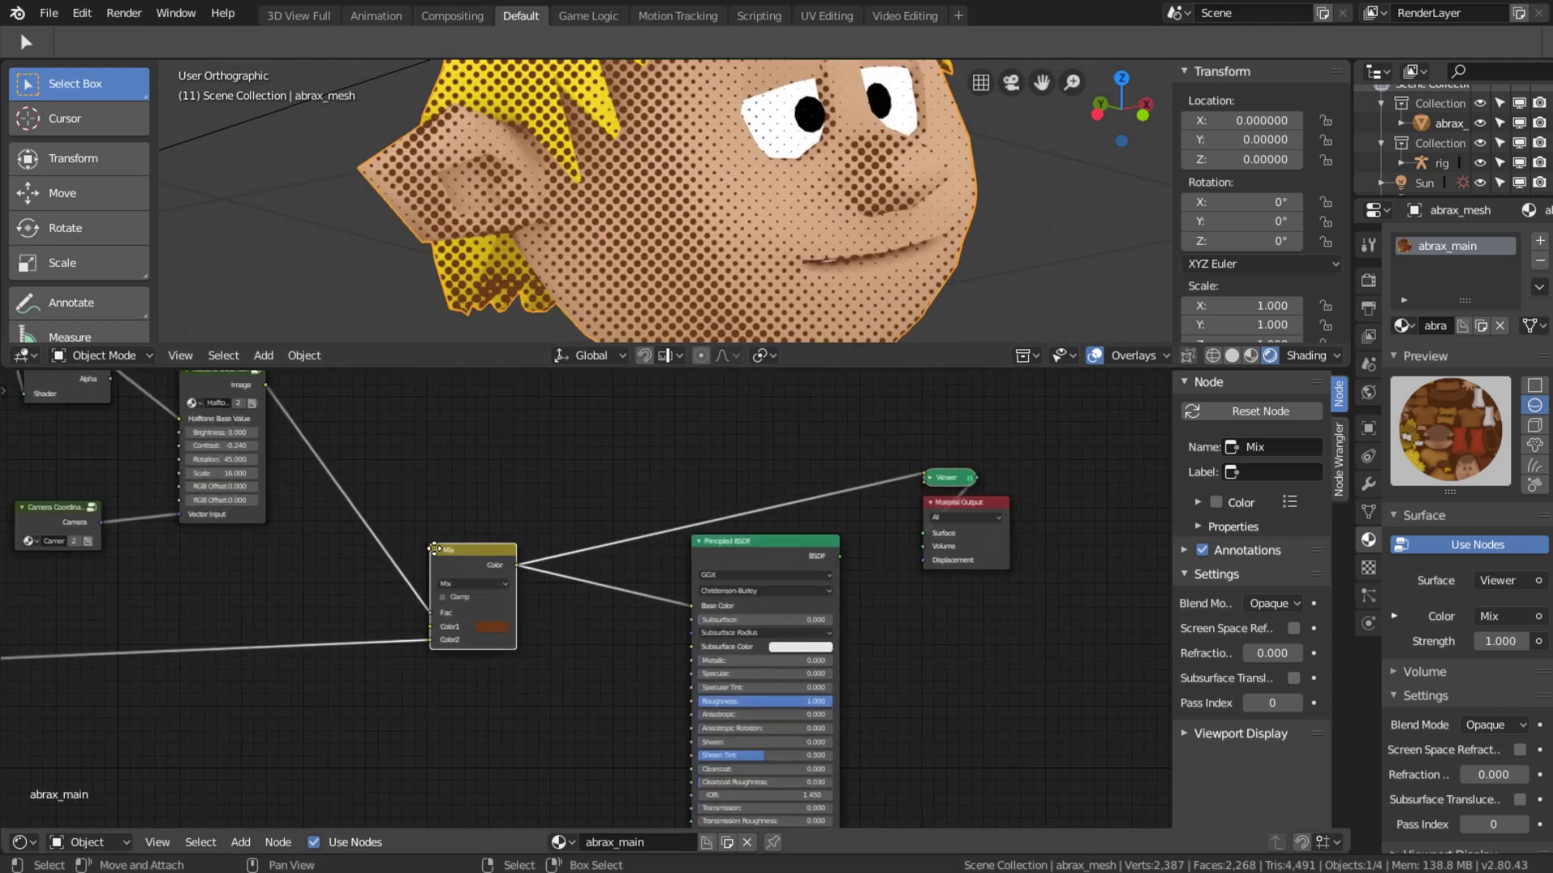
Connect the Principled BSDF fed by the Mix node to the Material Output, move the output node farther away and inspect the character.
left_click(750, 552, "ctrl+shift")
scroll(695, 243, "down", 4)
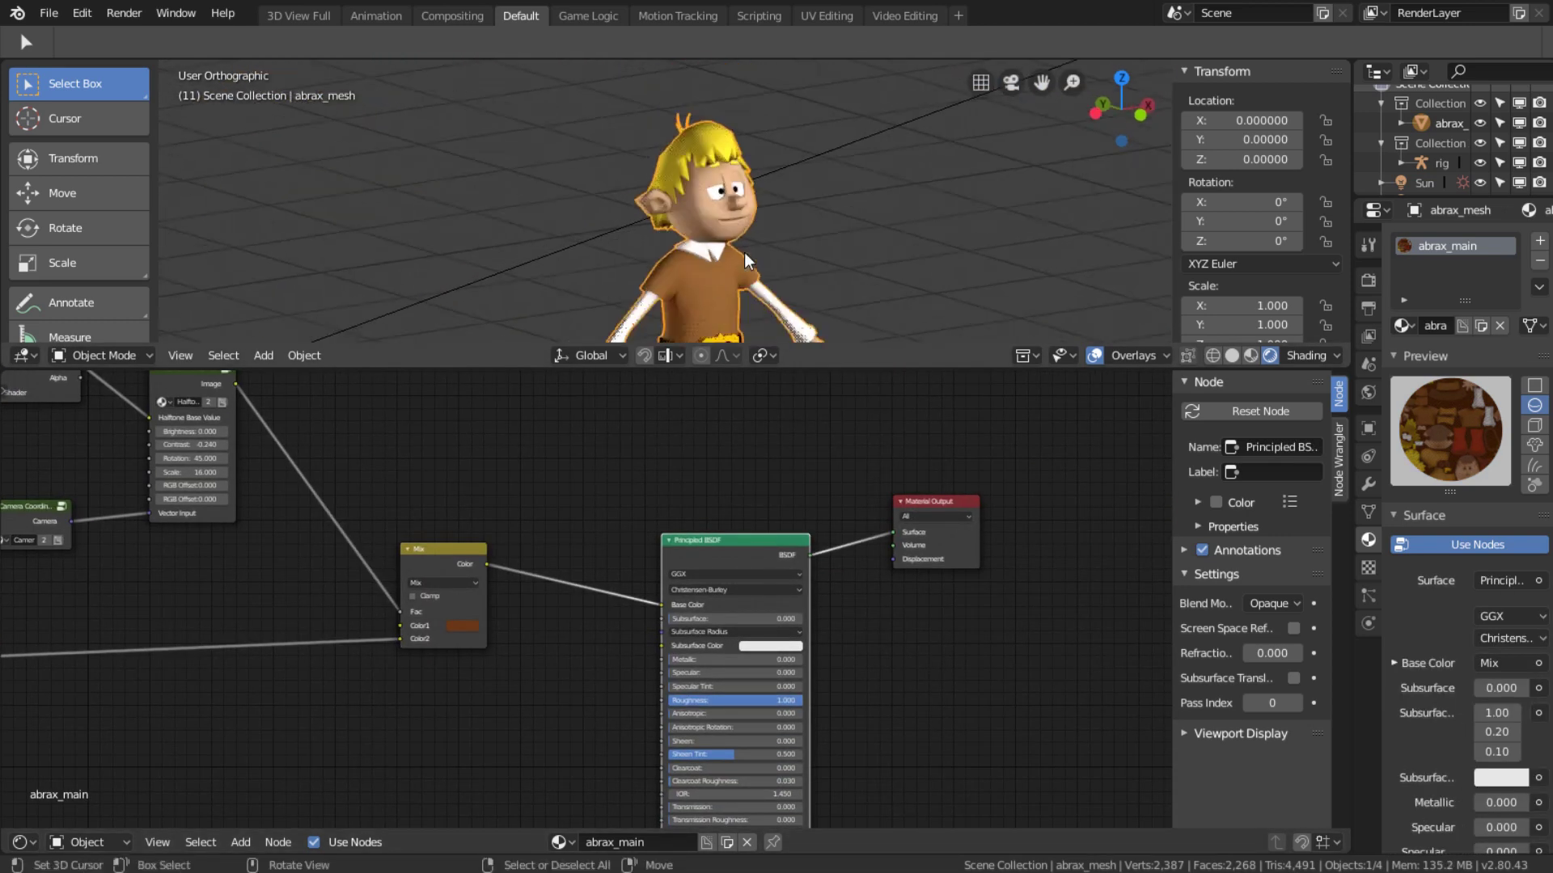
scroll(723, 324, "up", 6)
scroll(721, 324, "up", 2)
middle_click_drag(720, 323, 658, 83, "shift")
scroll(679, 243, "down", 5)
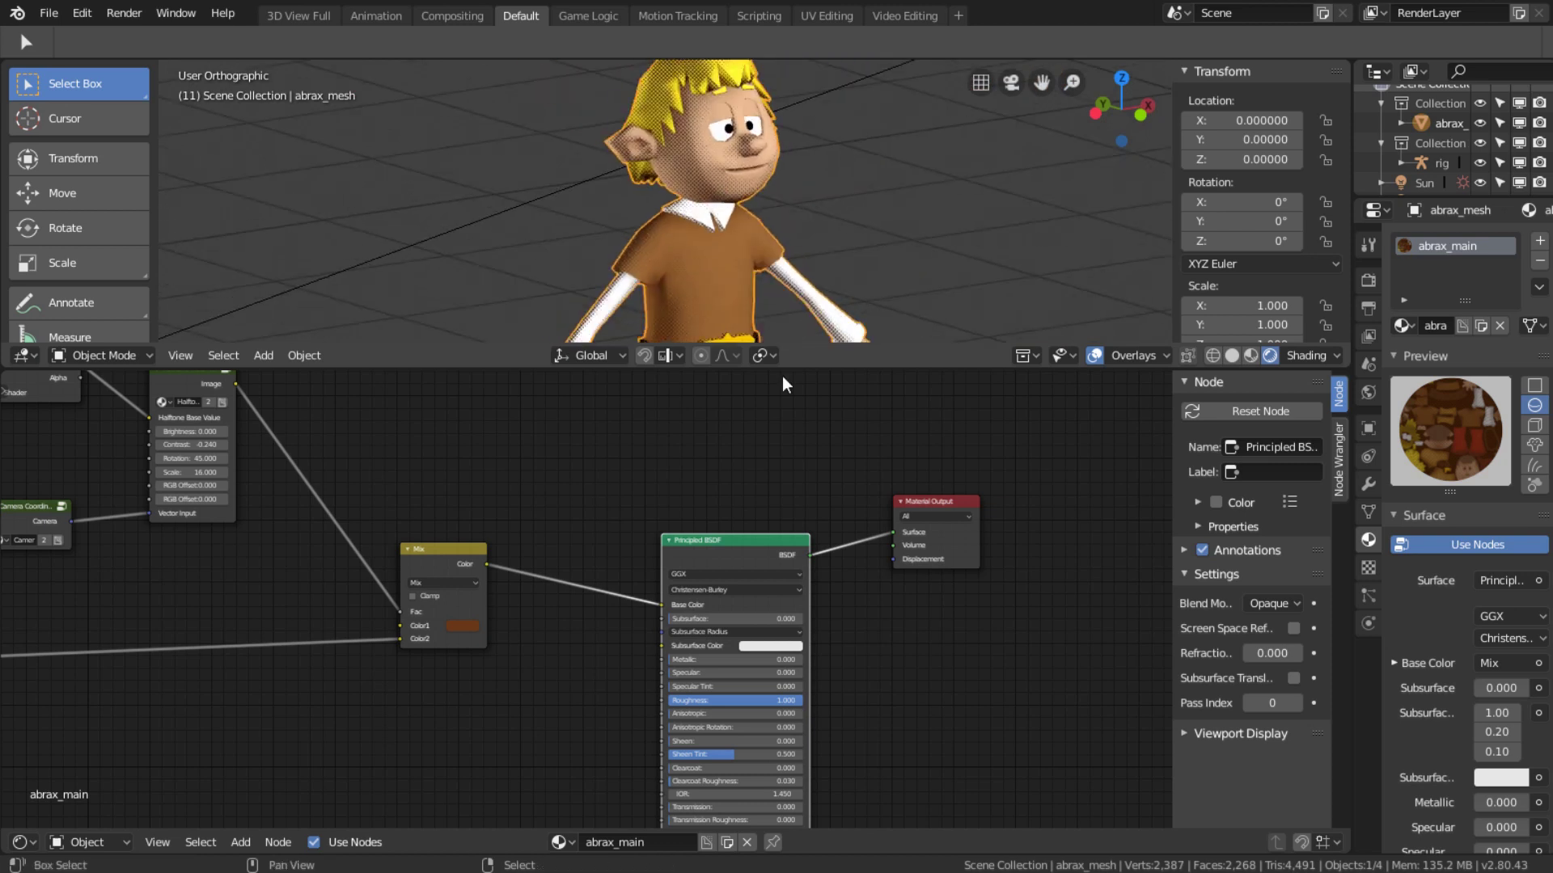
left_click_drag(930, 501, 1022, 511)
scroll(717, 150, "up", 3)
middle_click_drag(720, 149, 670, 260, "shift")
scroll(644, 627, "down", 3)
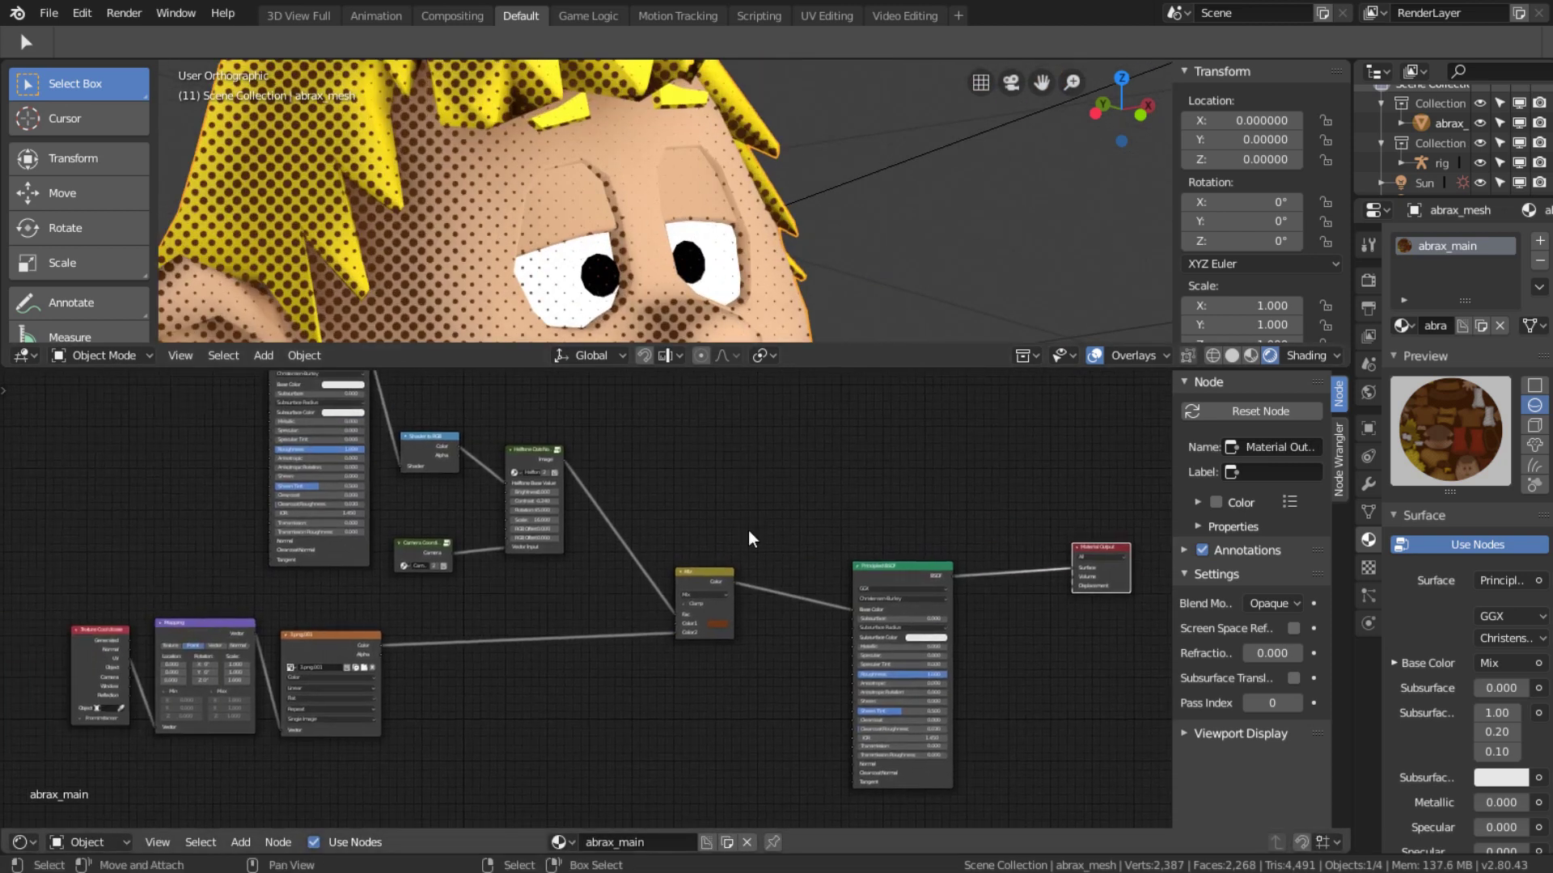
Append the HalftoneLineShader material from nprHalftones.blend.
left_click(49, 13)
left_click(97, 334)
double_click(327, 288)
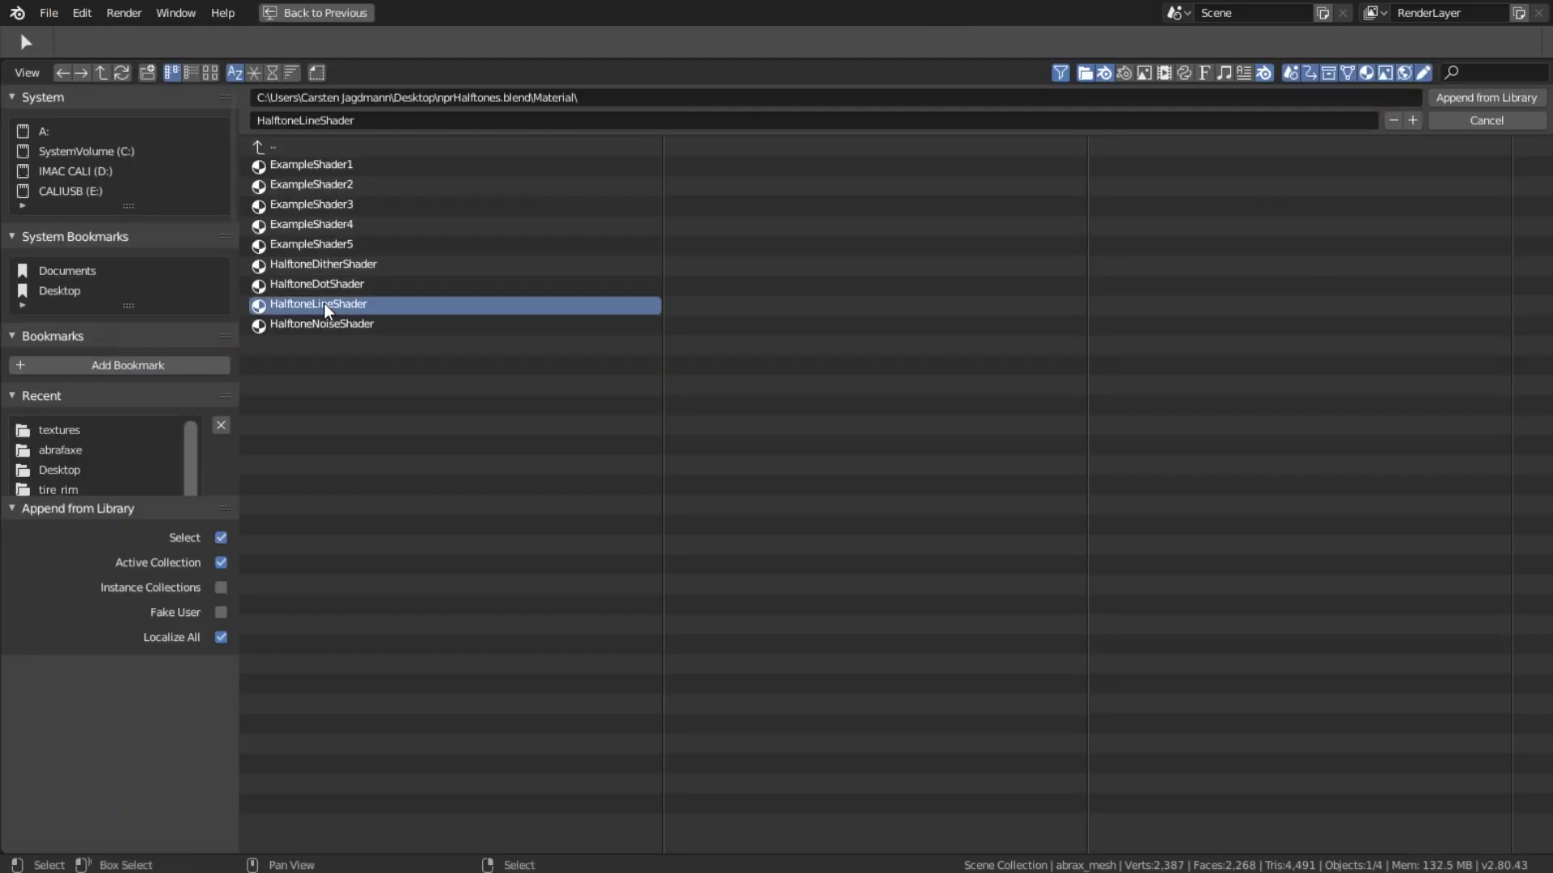
Maximize the node editor and add a Halftone Lines group node above the Mix node.
key("ctrl+space")
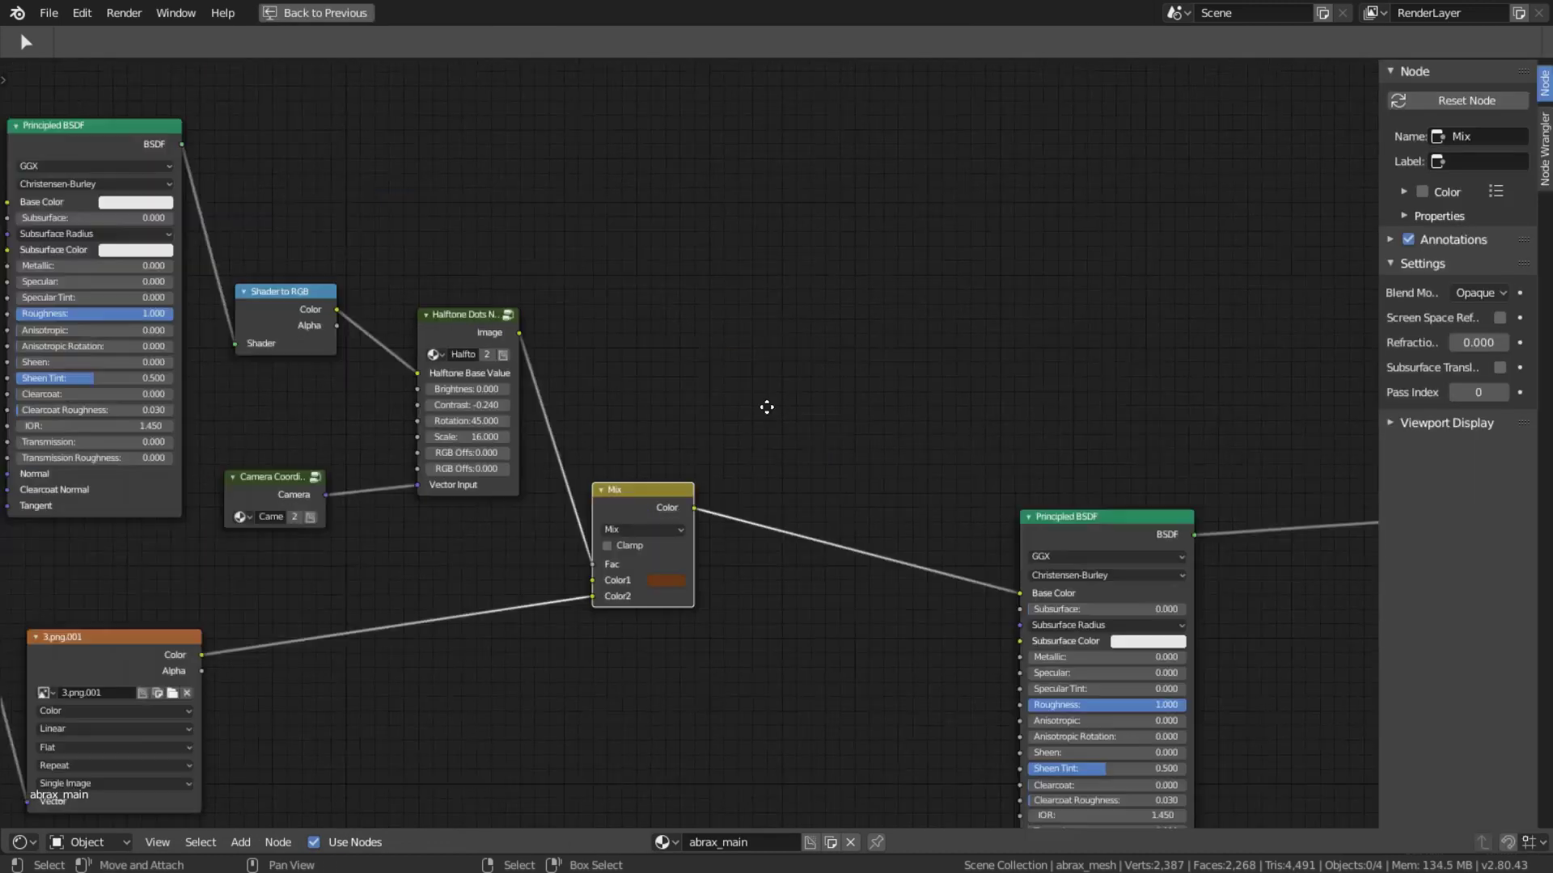
key("shift+a")
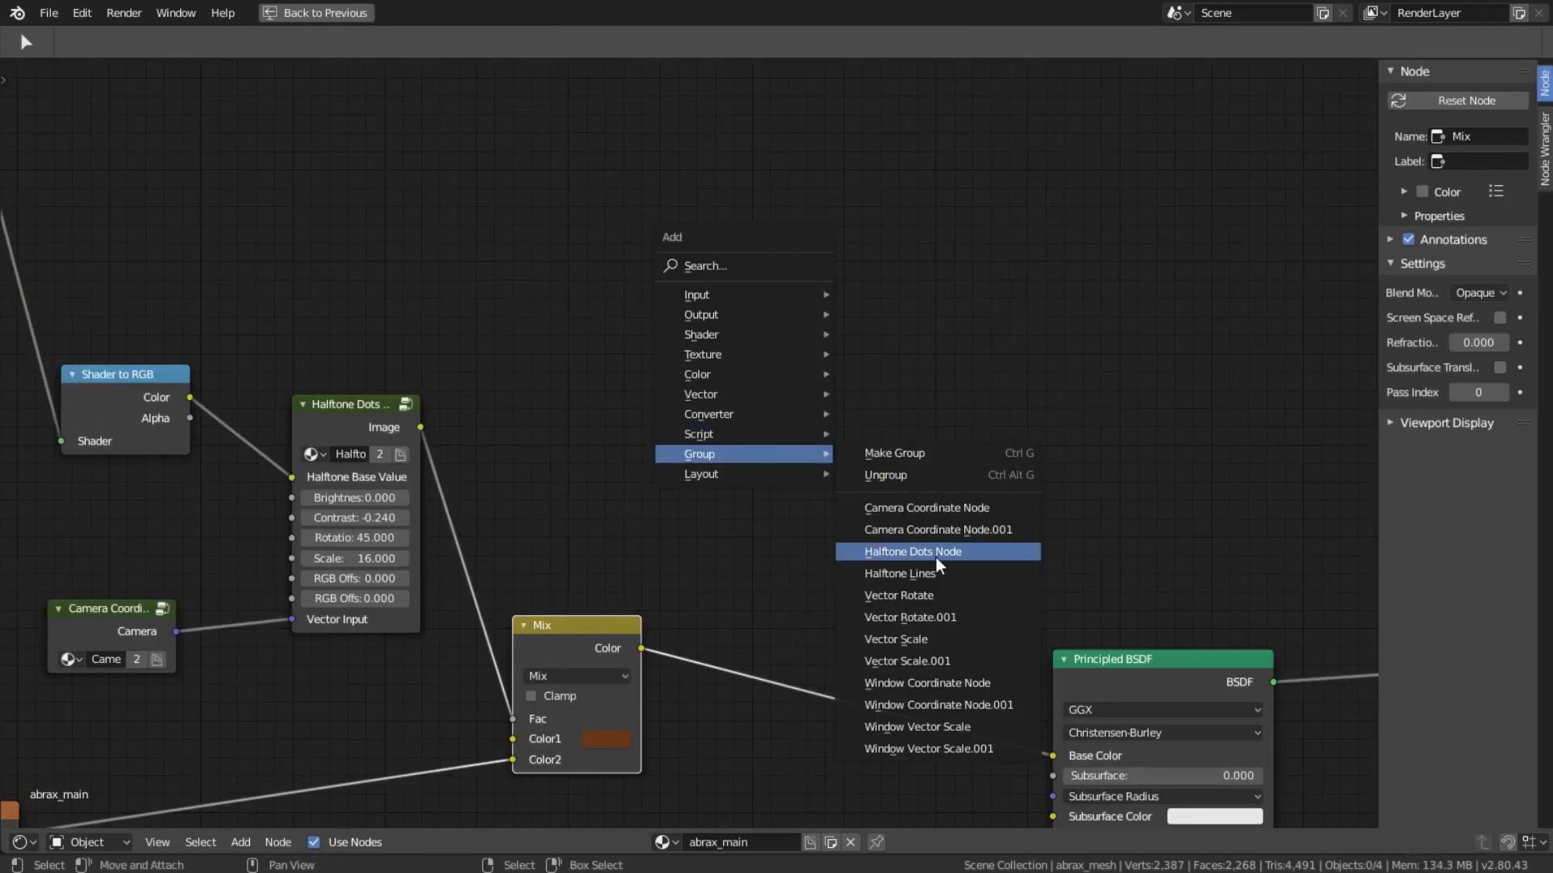
left_click(922, 574)
left_click(788, 361)
Connect the camera coordinates and the Shader to RGB color to the Halftone Lines node and place it beside the Halftone Dots node.
scroll(370, 636, "down", 3)
left_click_drag(782, 570, 772, 558)
left_click_drag(817, 388, 629, 345)
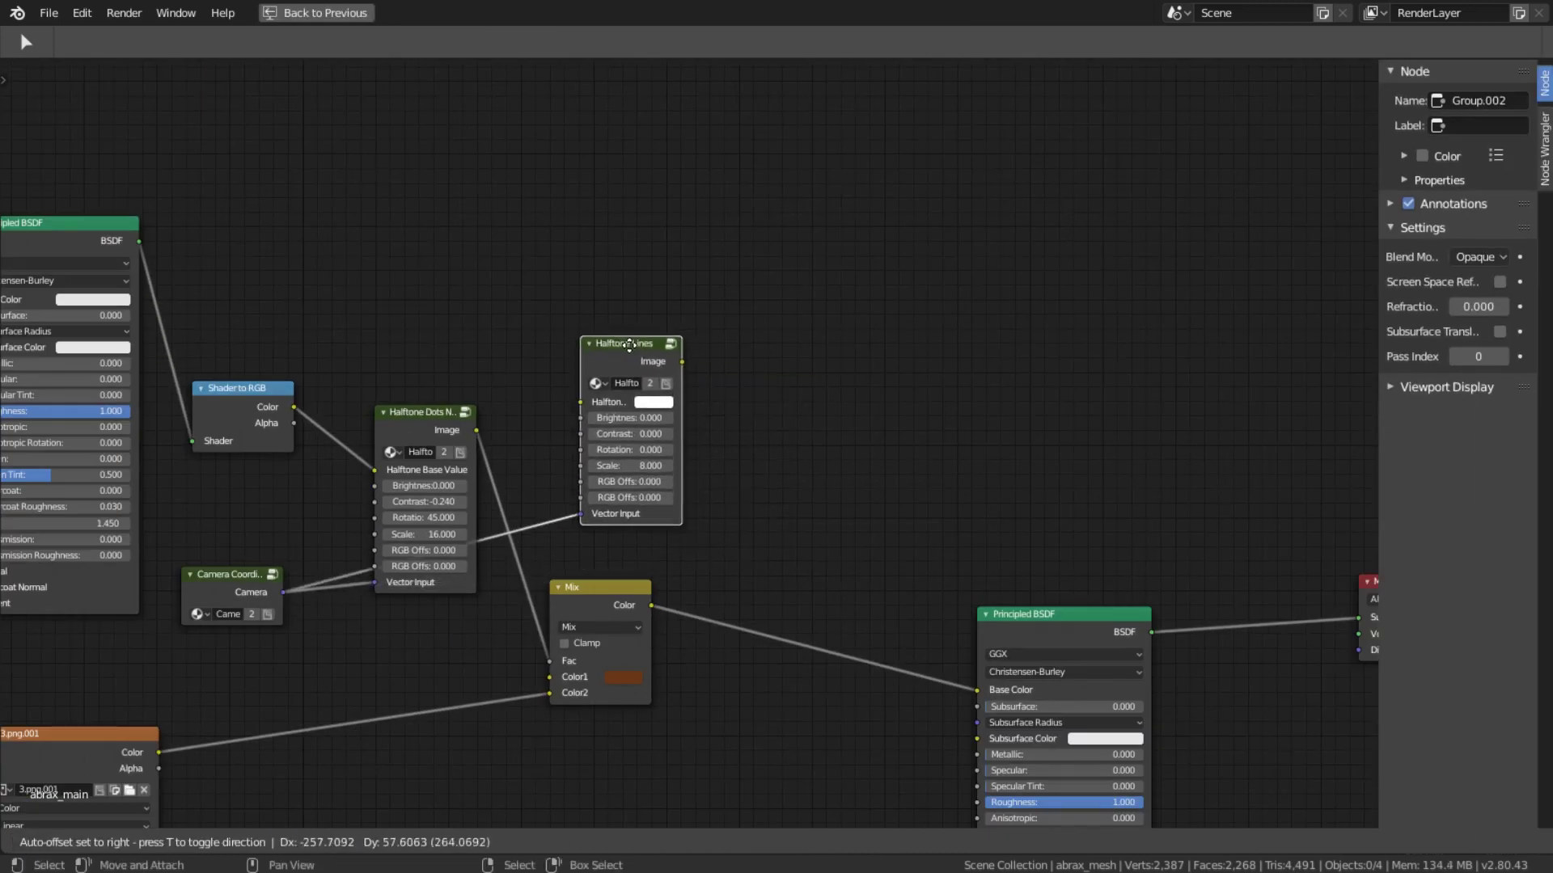
left_click_drag(556, 410, 588, 401)
Restore the layout with the 3D viewport, save the file and preview the Halftone Lines output on the character.
key("ctrl+space")
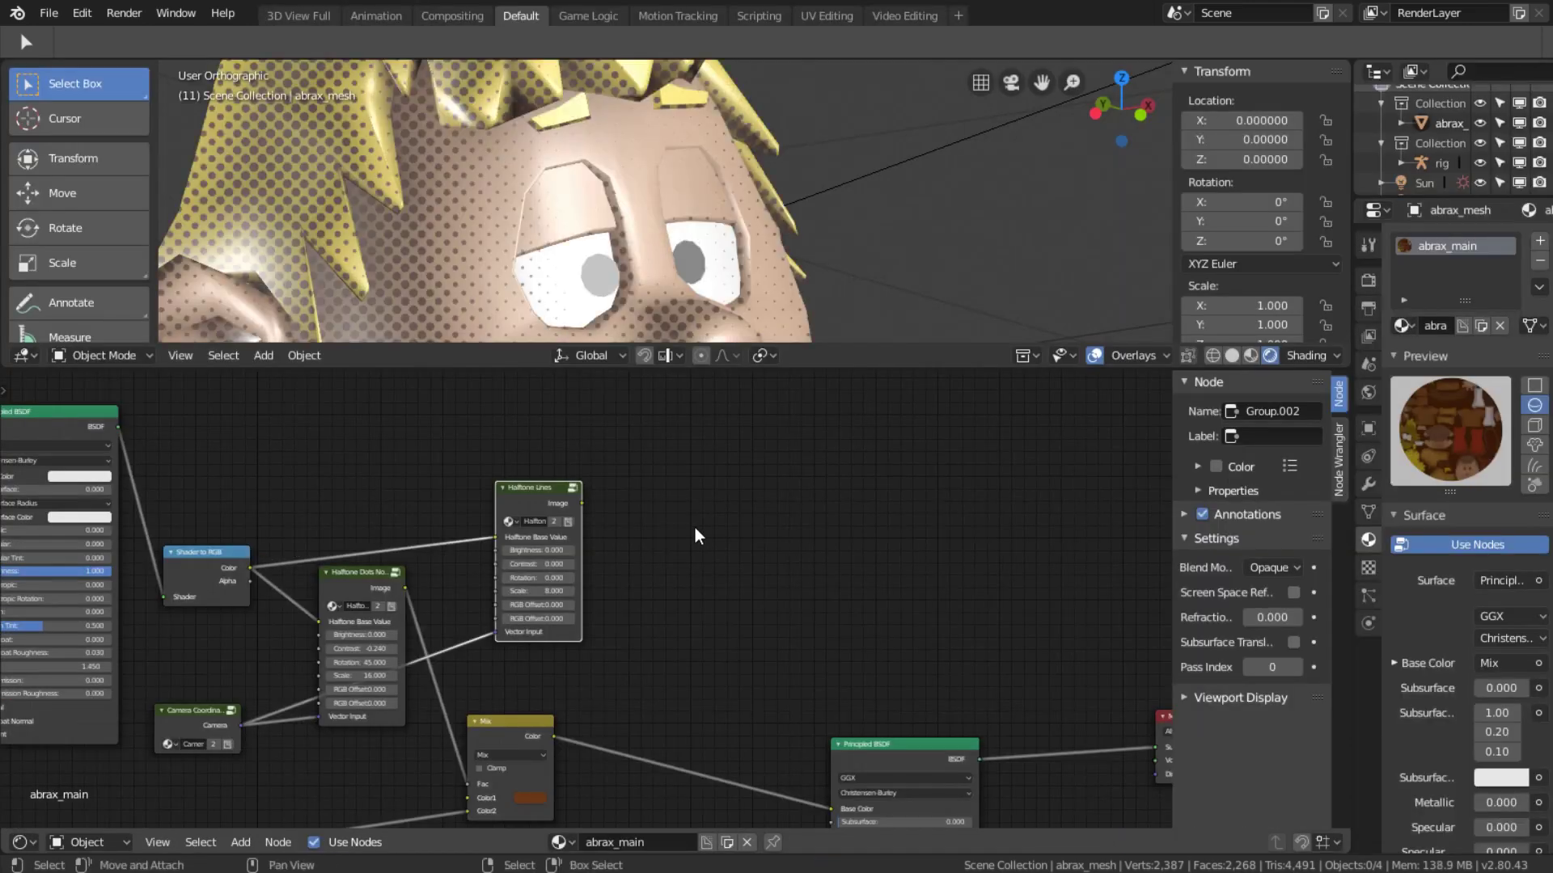
scroll(696, 302, "up", 1)
key("ctrl+s")
left_click(540, 490, "ctrl+shift")
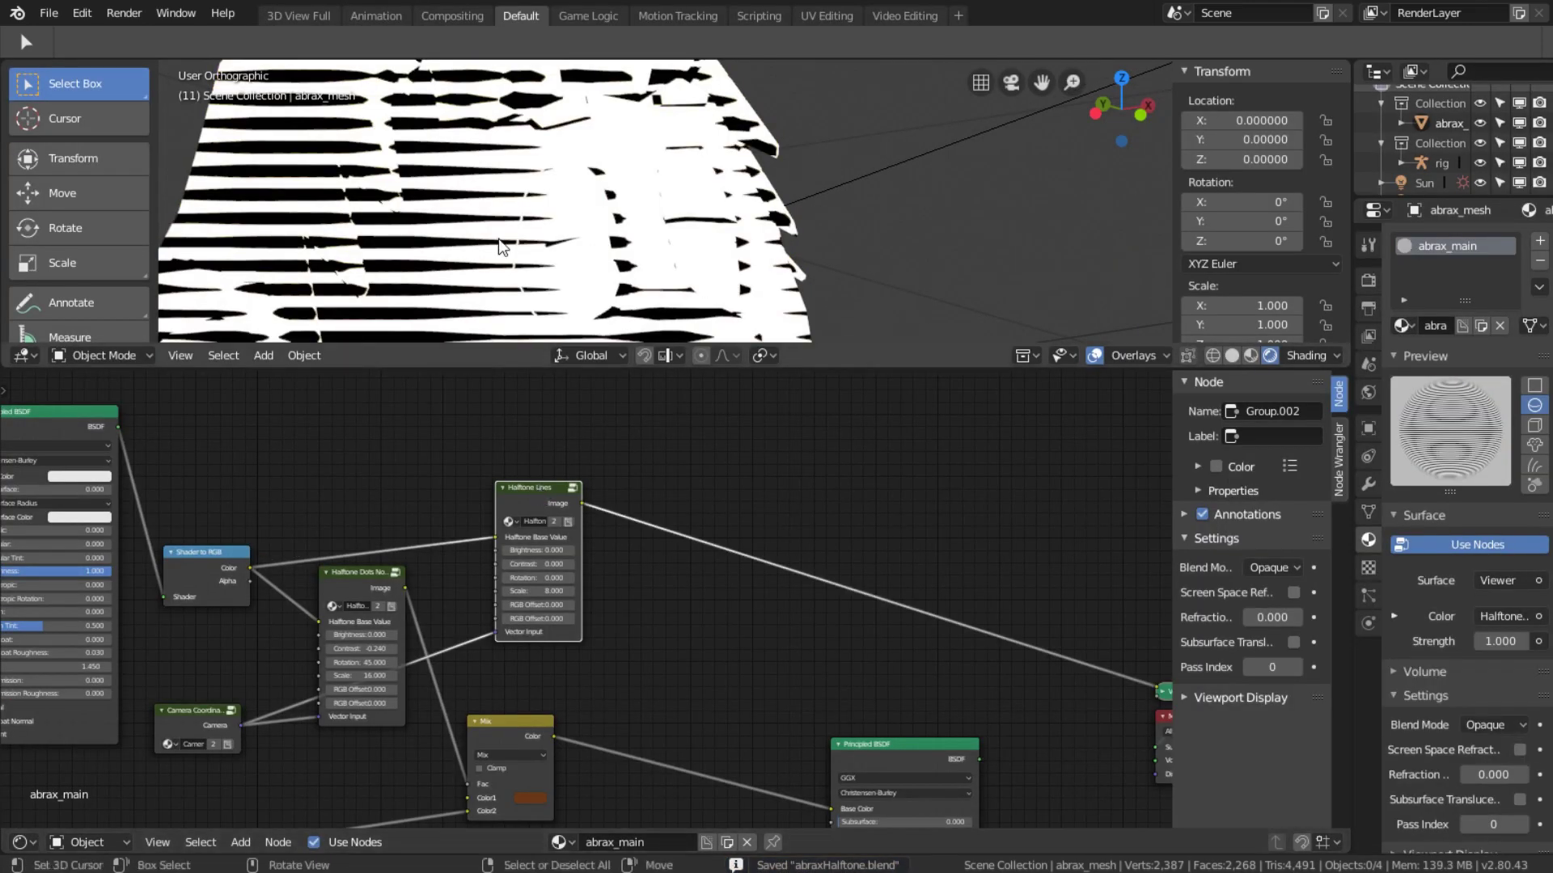
Set the Halftone Lines node's rotation to 45.
scroll(575, 564, "up", 2)
type("45")
key("Return")
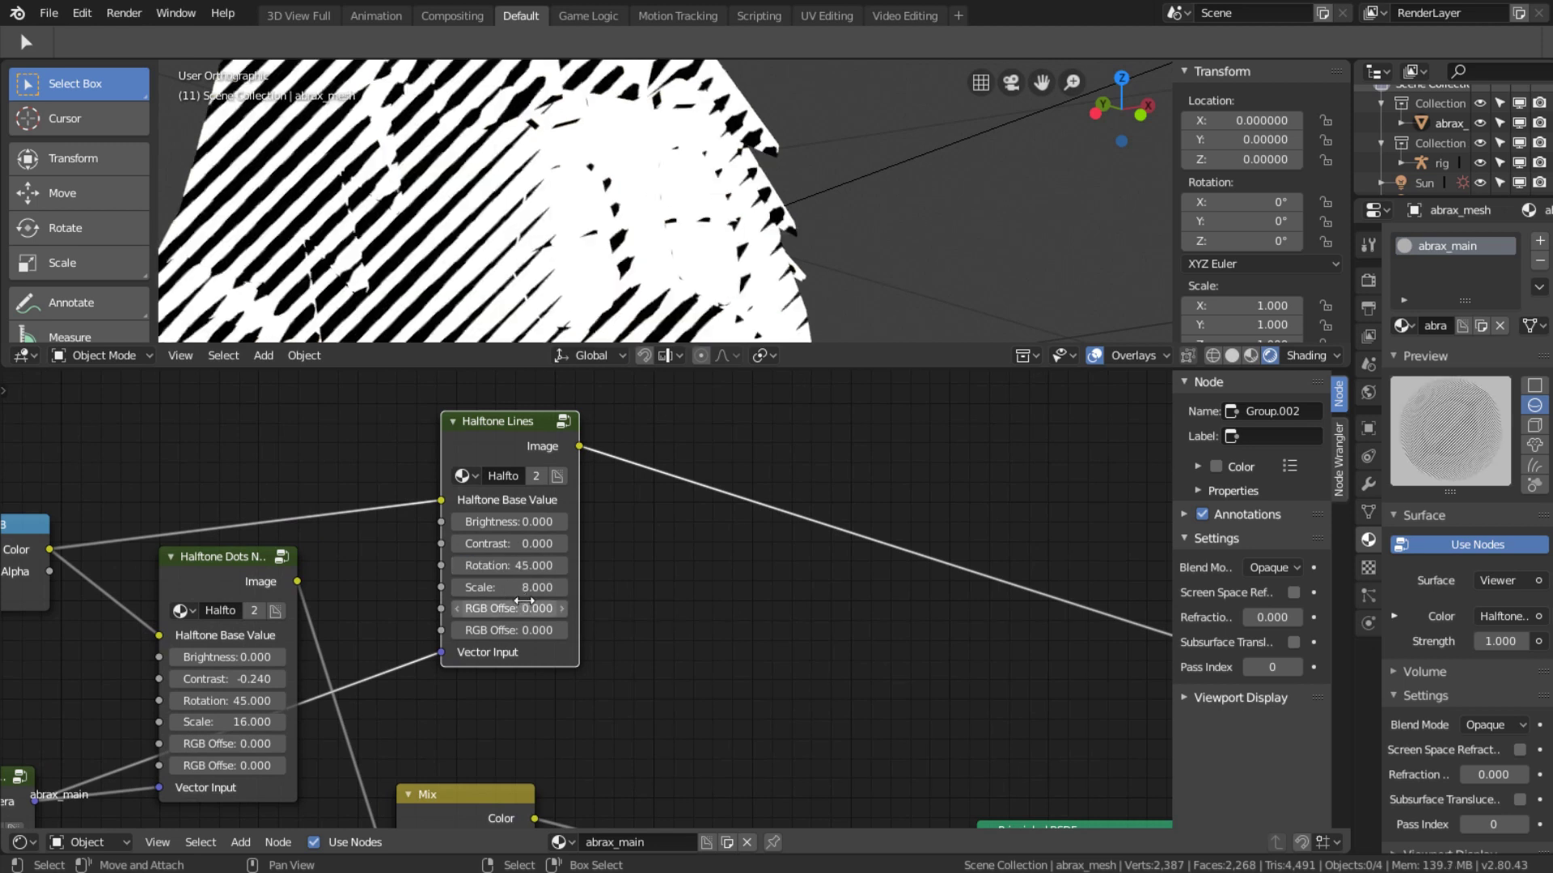
Set the Halftone Lines node's scale to 16 and lower its contrast to thin out the lines.
left_click(523, 588)
type("16")
key("Return")
left_click_drag(509, 543, 443, 522)
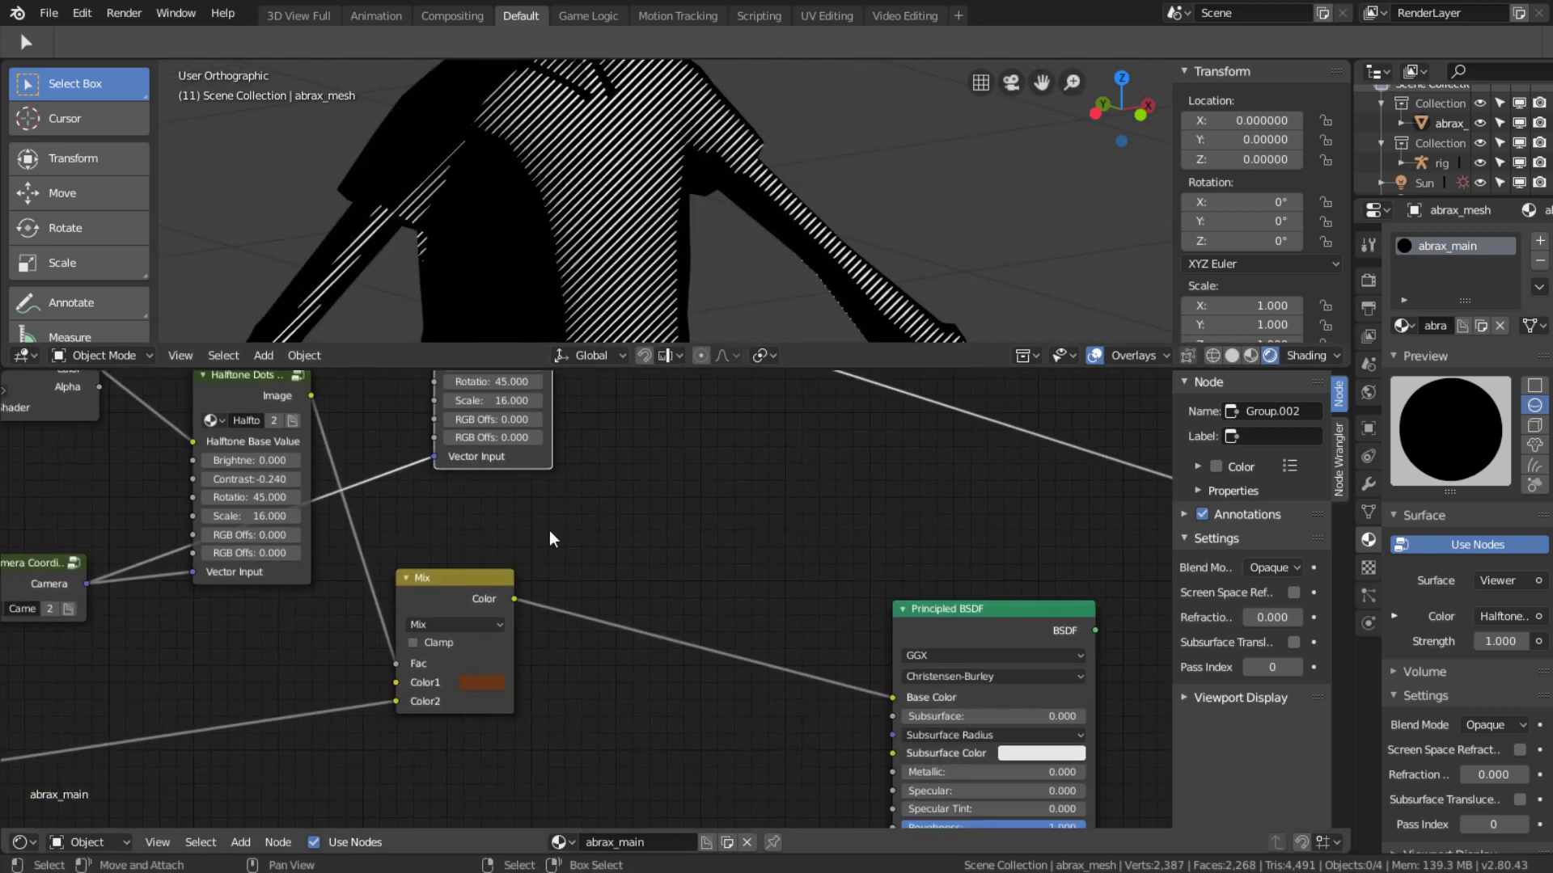
Duplicate the Mix node between the first Mix and the Principled BSDF, with Halftone Lines feeding its Color2, and output the Principled BSDF.
middle_click_drag(626, 591, 561, 663)
key("shift+d")
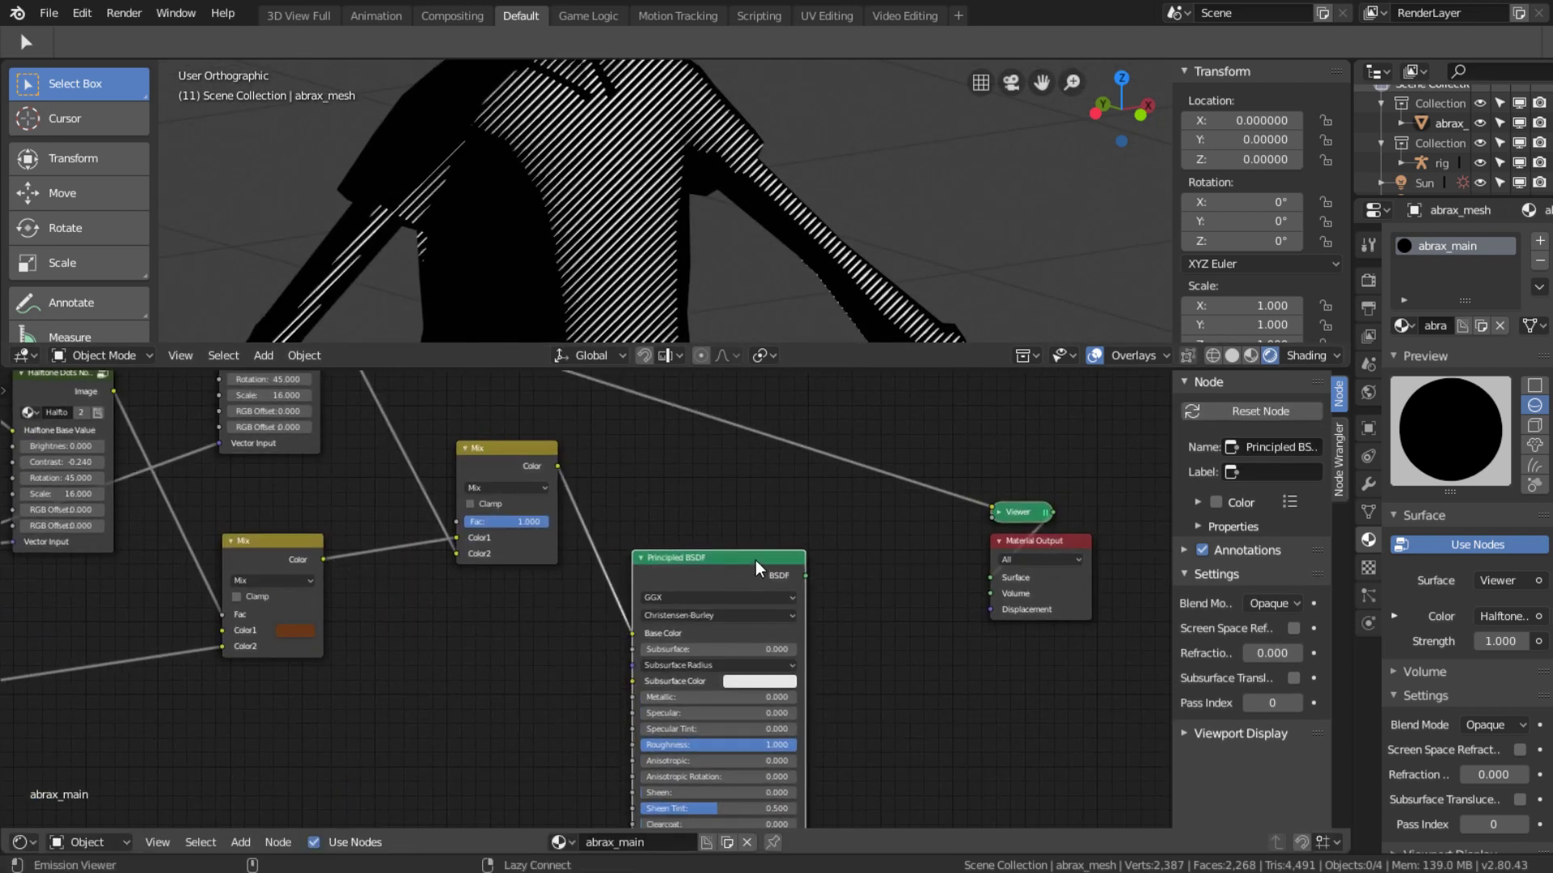
scroll(676, 514, "down", 1)
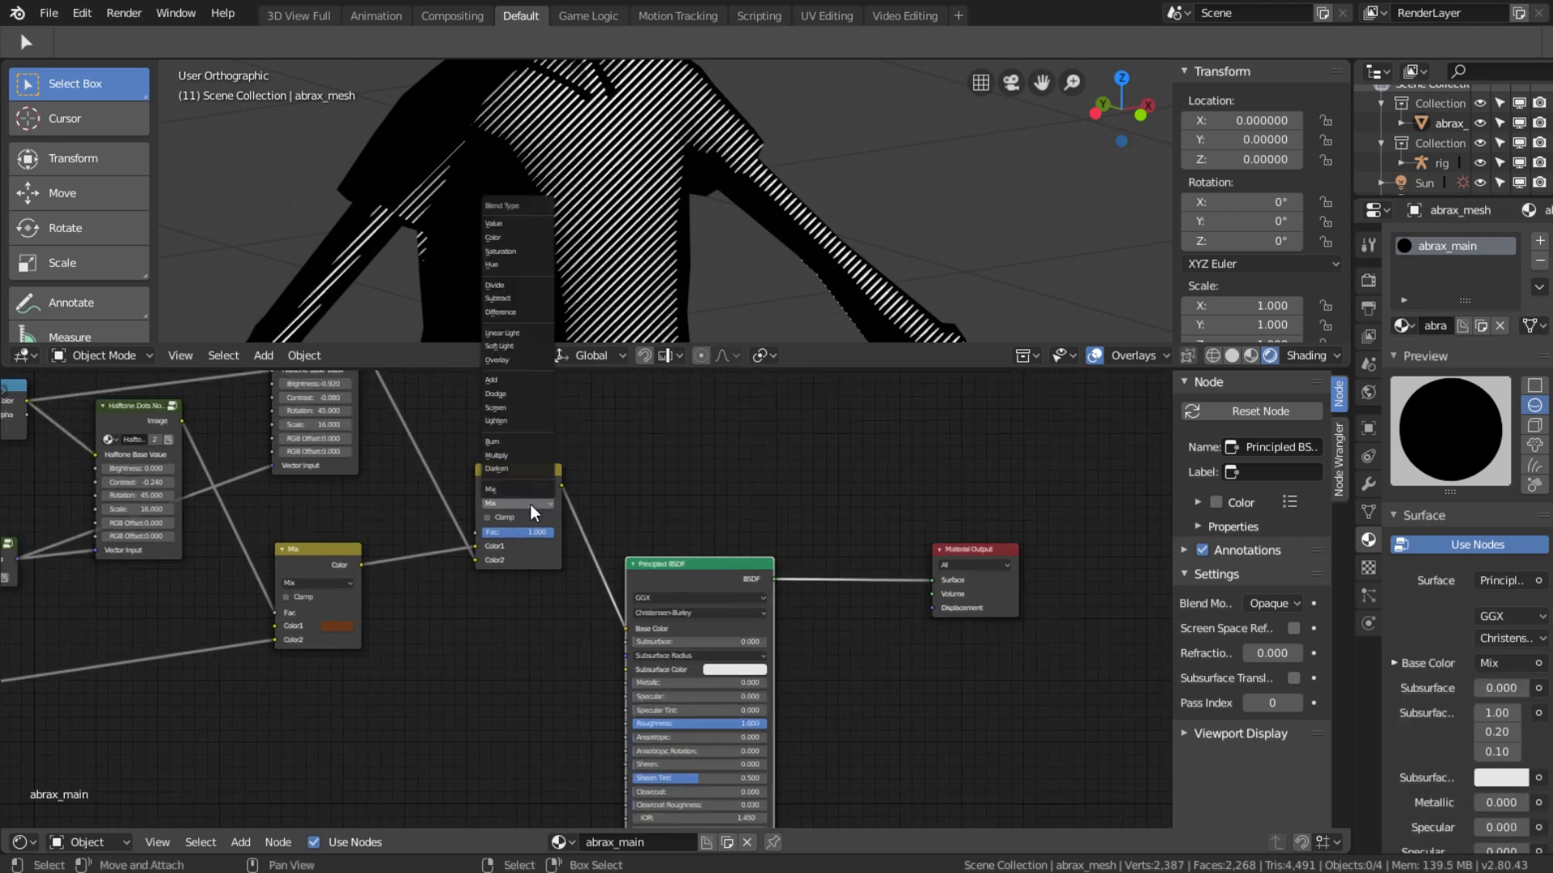
Set the duplicated Mix node's blend type to Add.
scroll(648, 488, "up", 12)
middle_click_drag(648, 489, 700, 616)
left_click(546, 658)
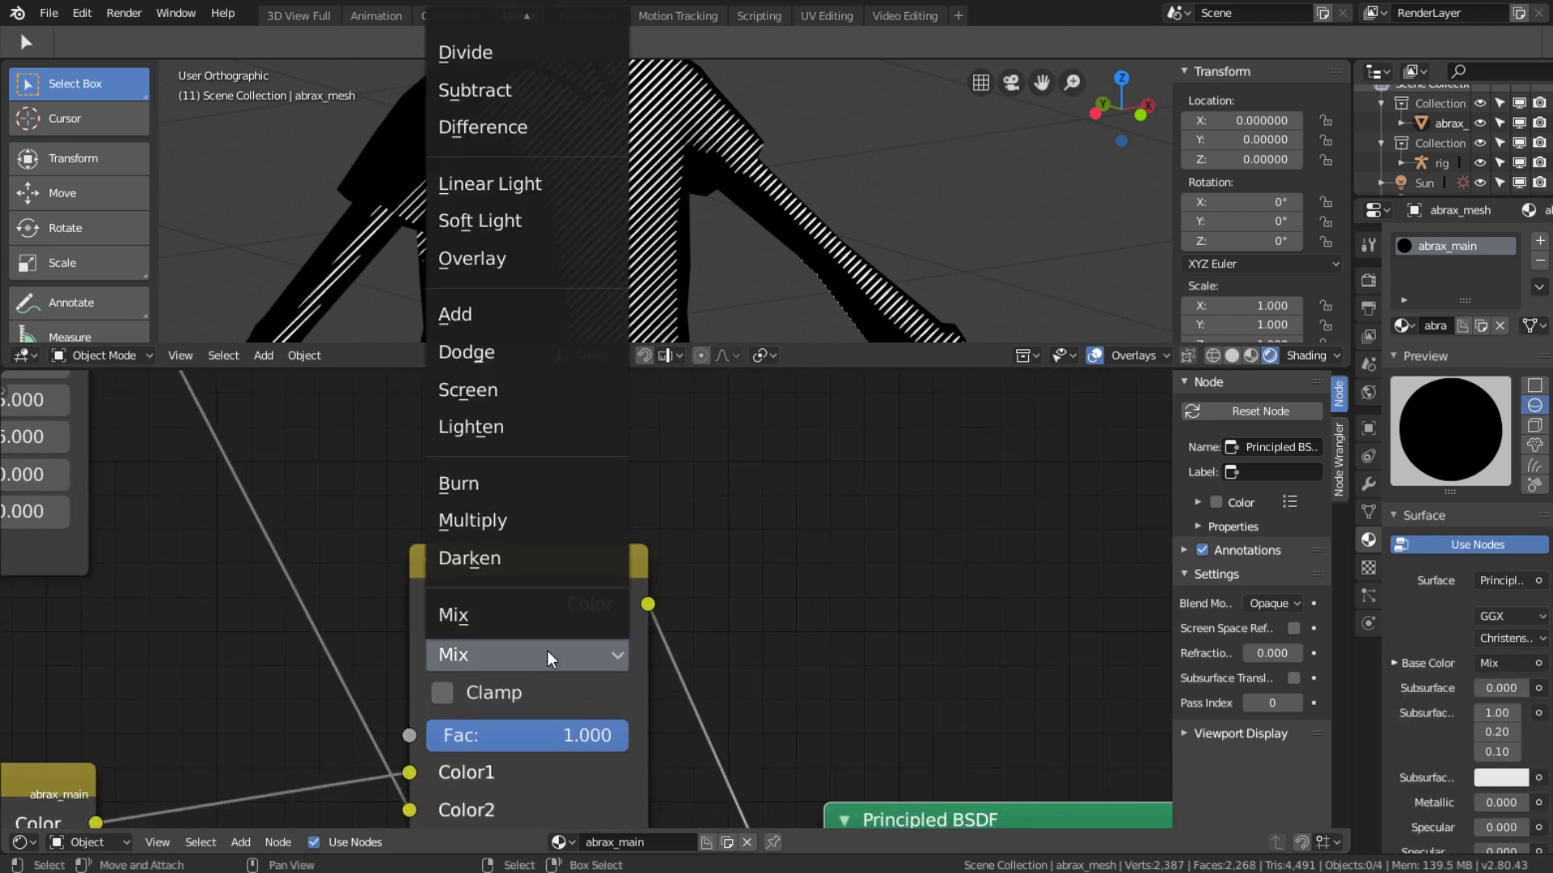
left_click(536, 315)
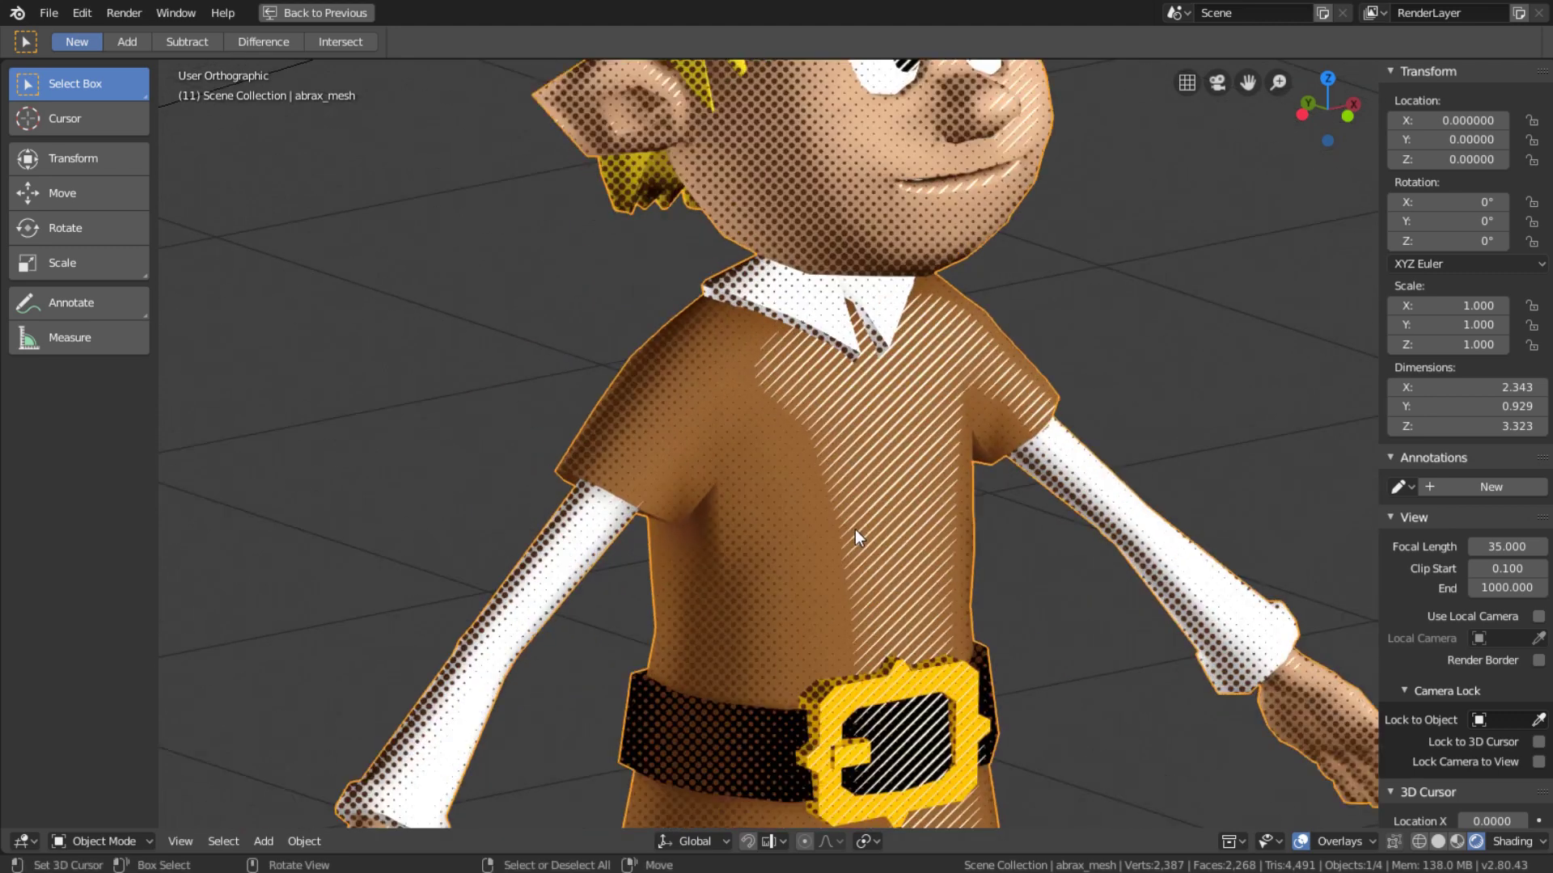
Rotate the character around the global Z axis to check the combined halftones from other angles.
scroll(856, 529, "down", 4)
key("r")
key("z")
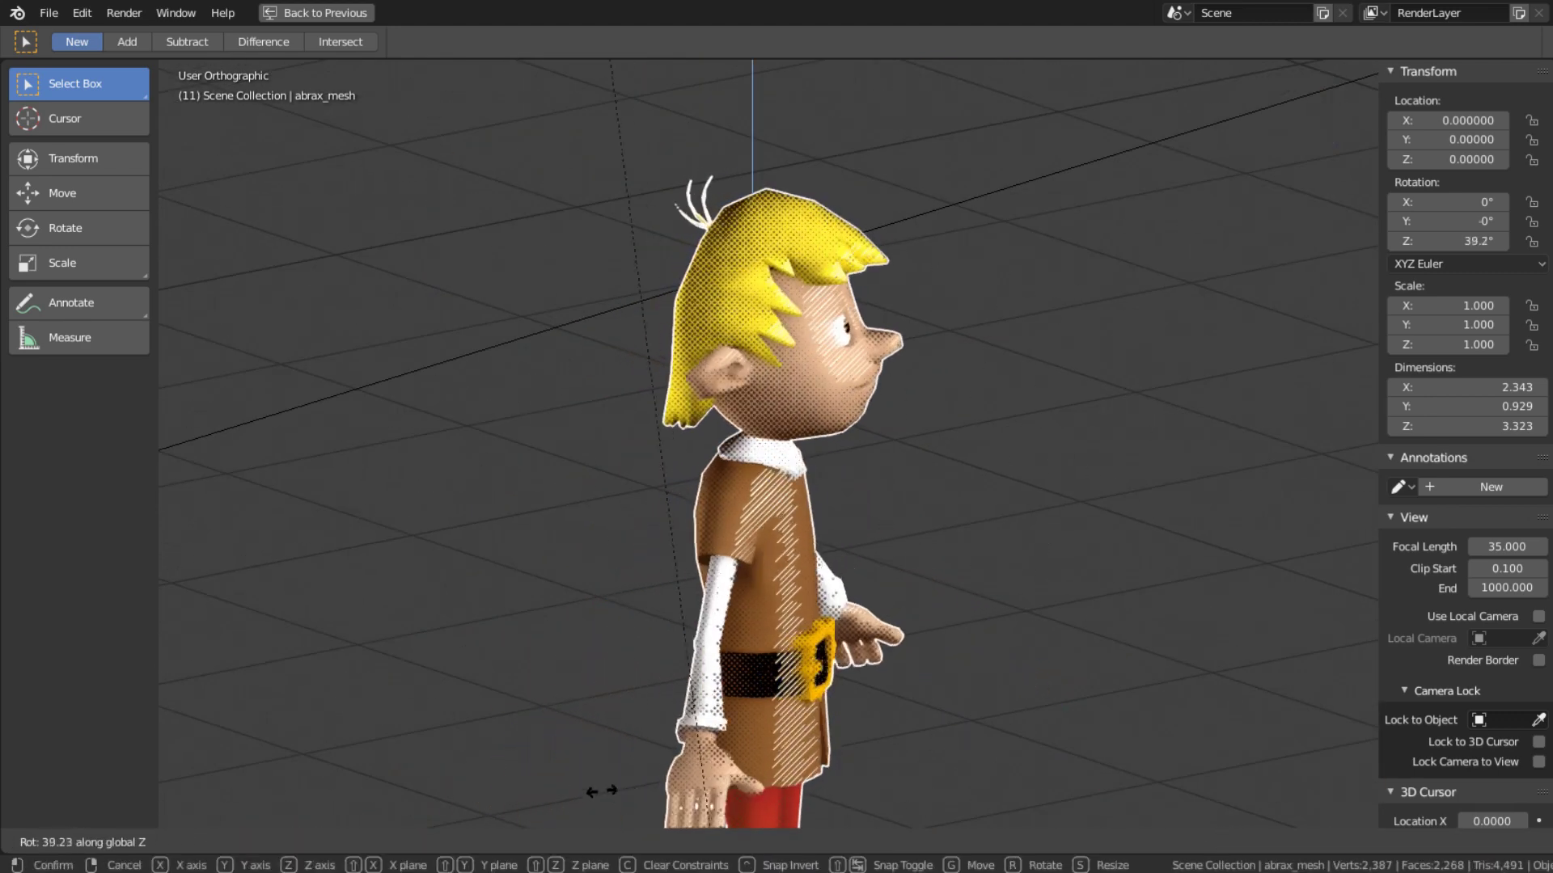
In the ExampleShader4 halftone node, raise the RGB Offset to 3.4 and increase the RGB Offset Rotation.
mouse_move(1005, 842)
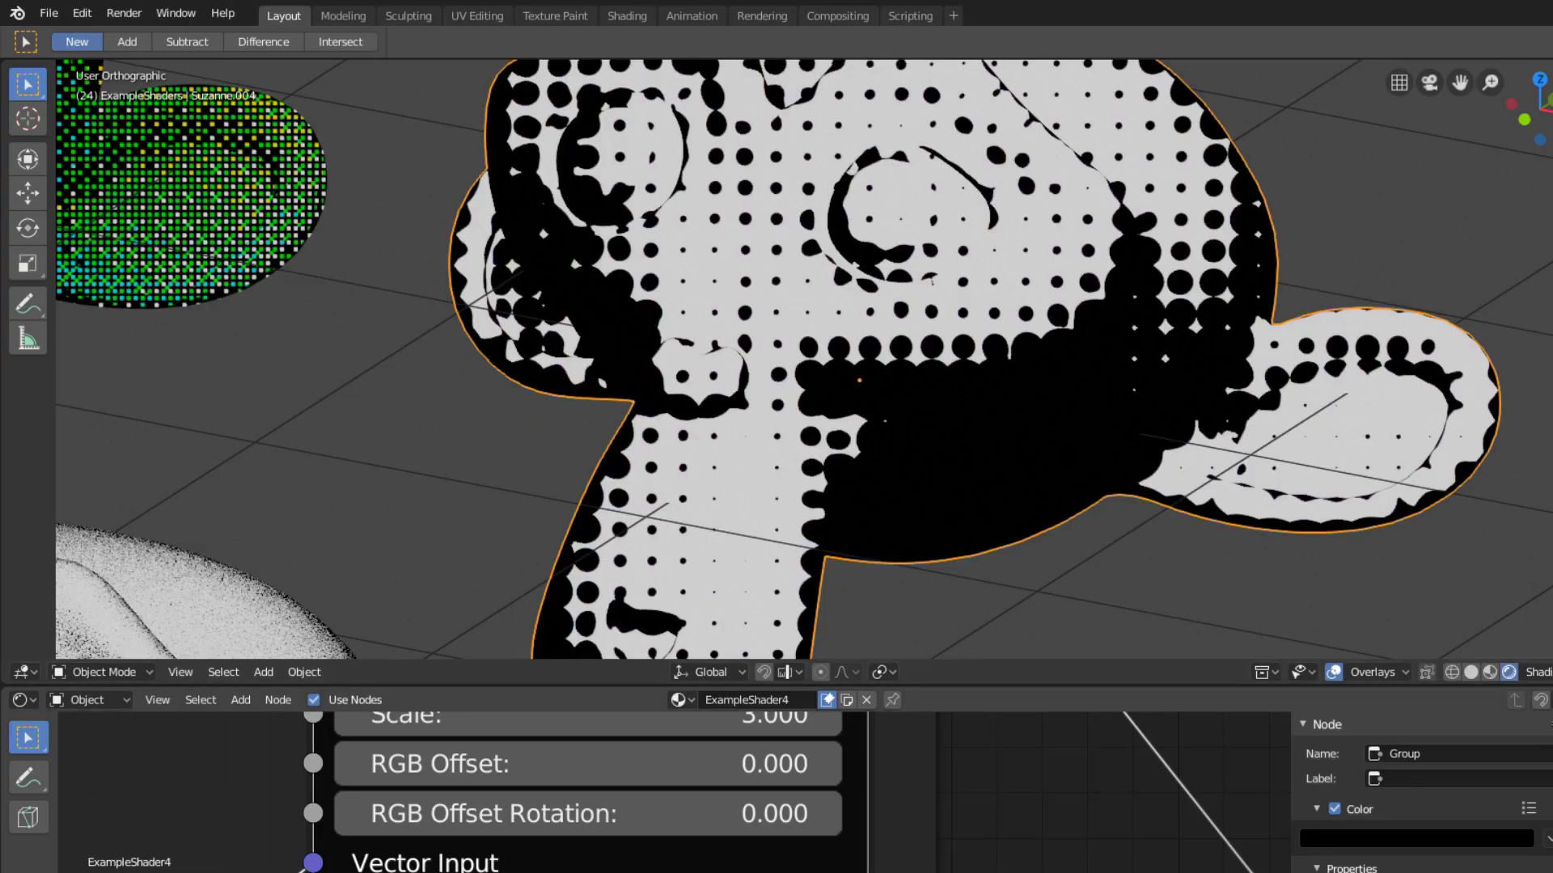
left_click_drag(588, 763, 670, 764)
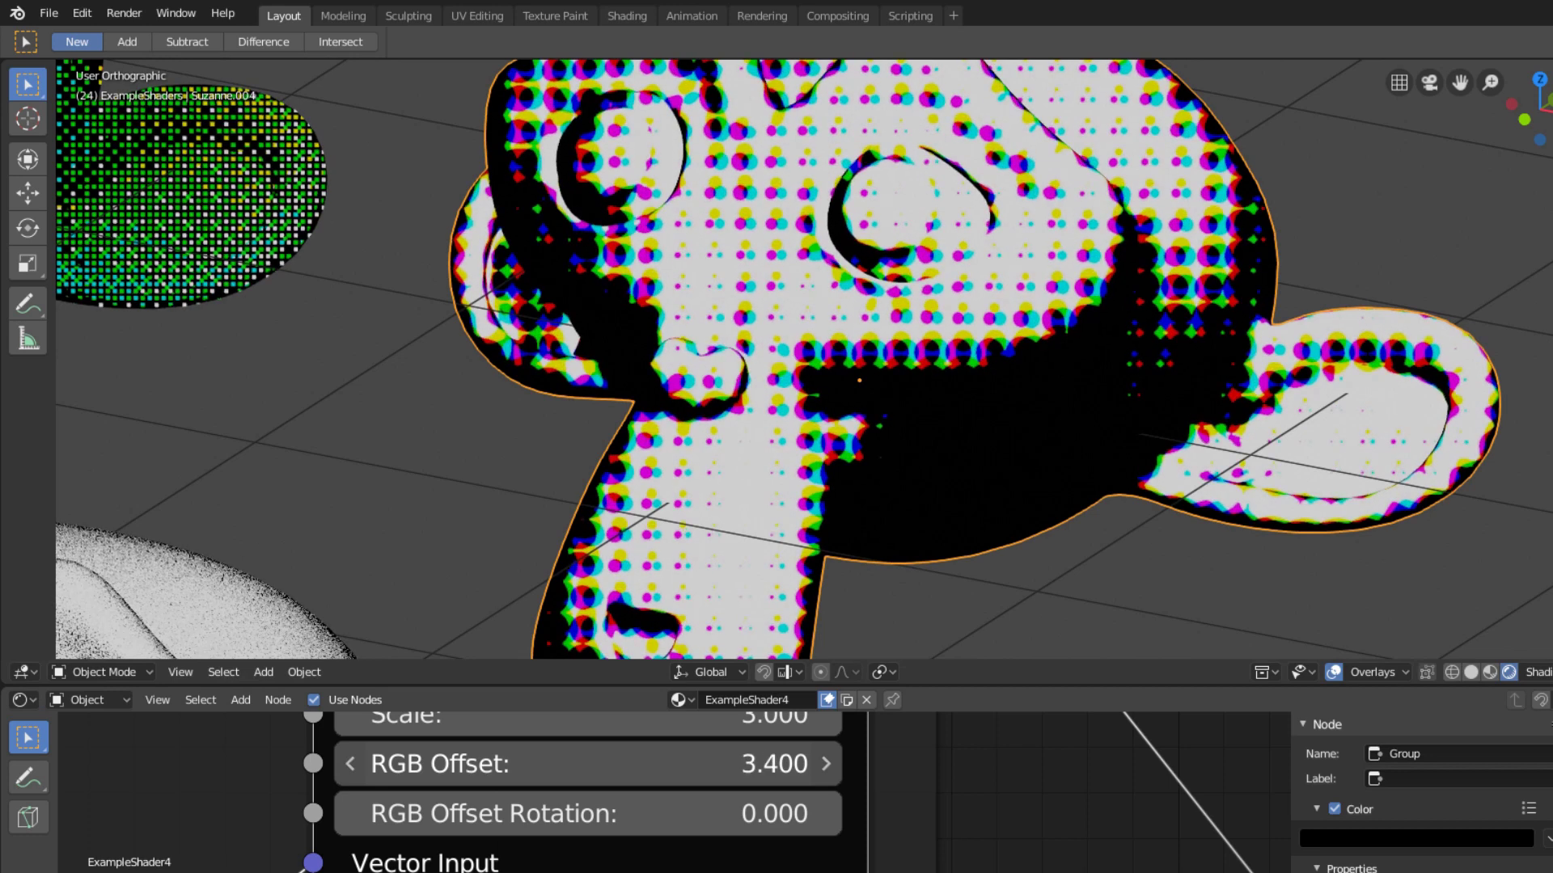
left_click_drag(736, 814, 1100, 814)
Select the red Suzanne head and examine its line and dot halftones, as well as the multicoloured dot example, up close.
scroll(1060, 372, "down", 2)
scroll(1060, 372, "down", 1)
middle_click_drag(1230, 437, 1006, 426, "shift")
middle_click_drag(1145, 412, 819, 428, "shift")
left_click(819, 428)
scroll(818, 429, "up", 6)
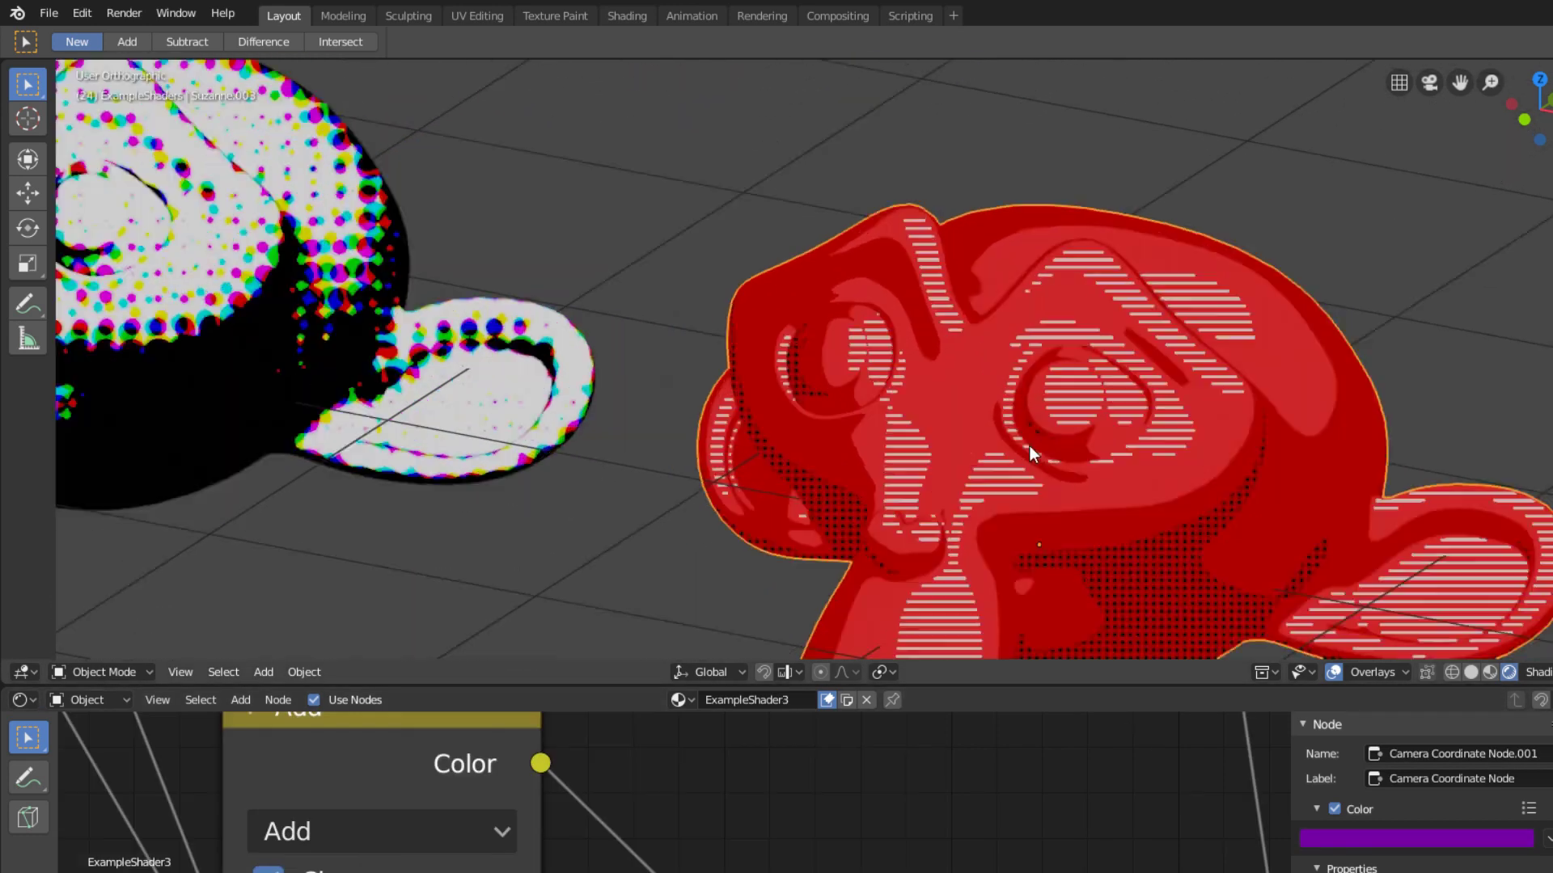
scroll(757, 262, "down", 5)
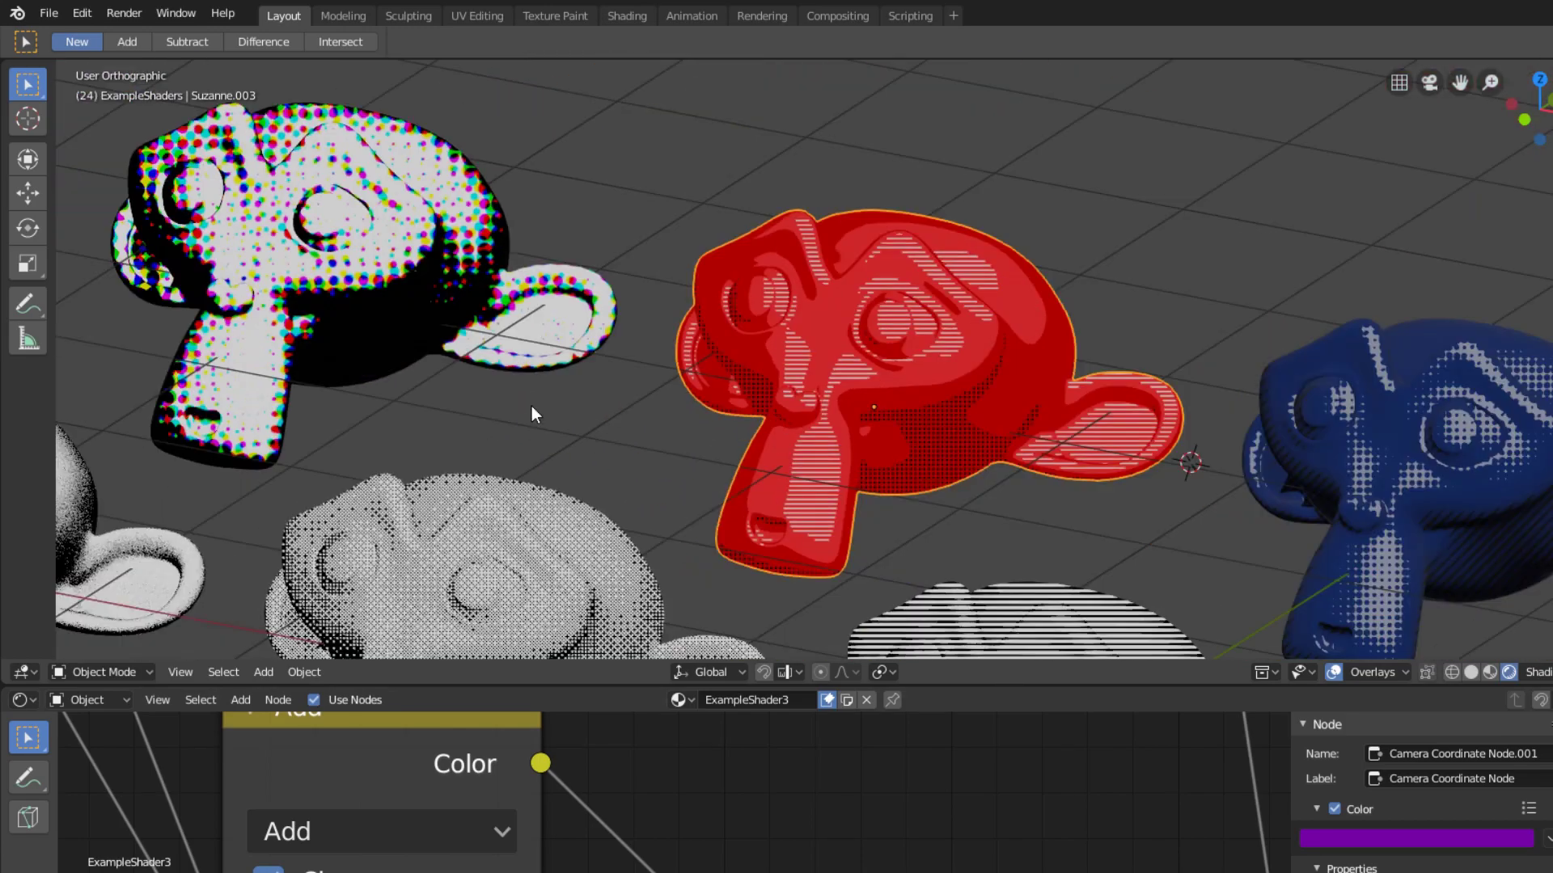
middle_click_drag(531, 406, 1433, 632, "shift")
scroll(739, 461, "up", 5)
middle_click_drag(770, 445, 1150, 424, "shift")
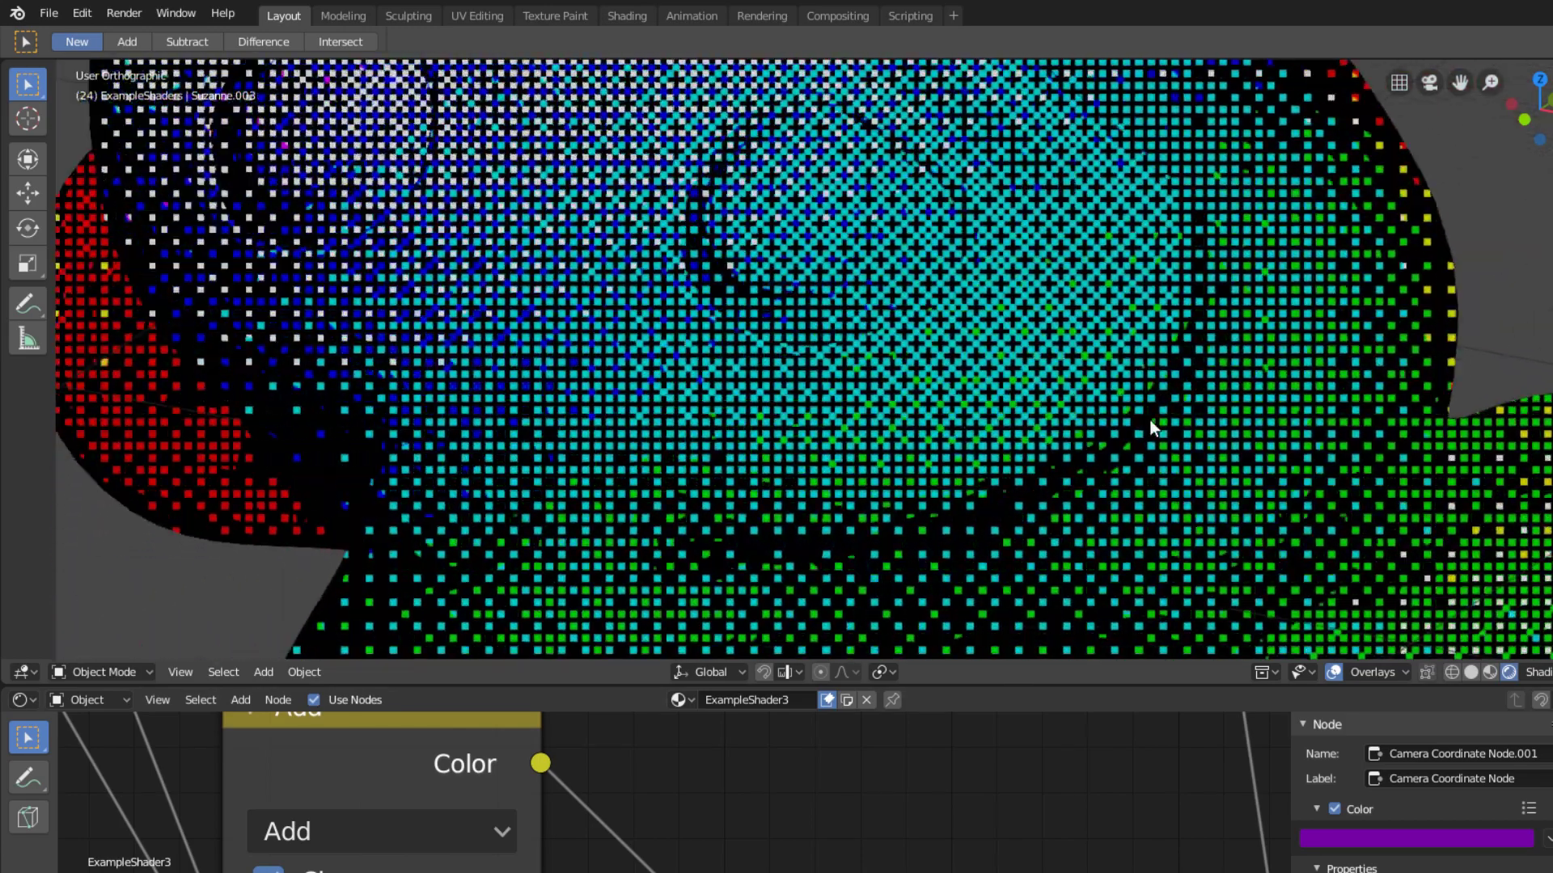
scroll(959, 461, "down", 2)
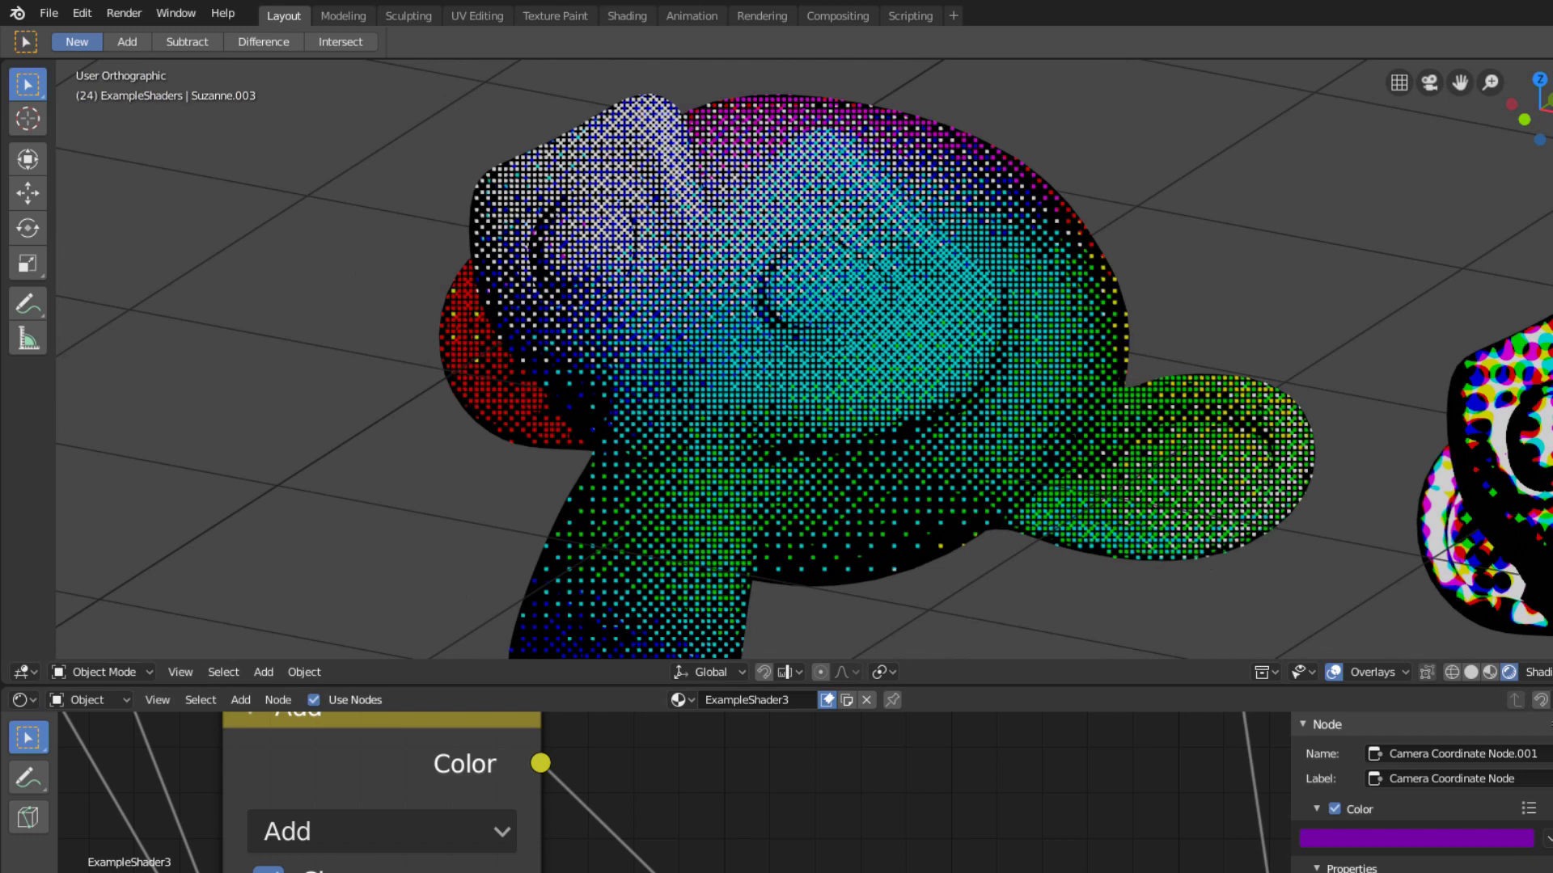